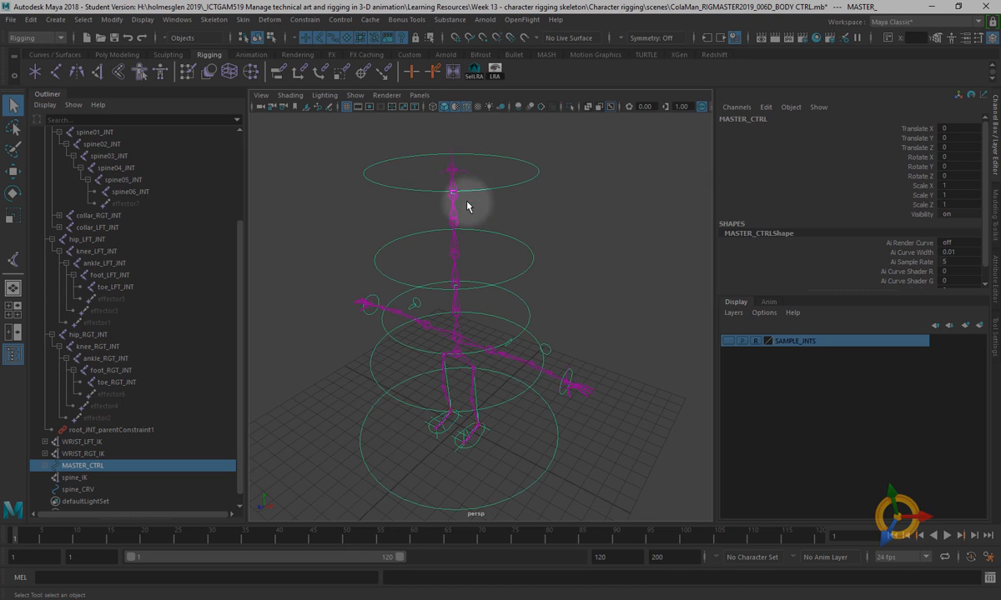
- Select the spine_IK handle, try varying its Twist attribute interactively, and undo the change
left_click_drag(536, 170, 602, 271, "alt")
scroll(597, 235, "up", 5)
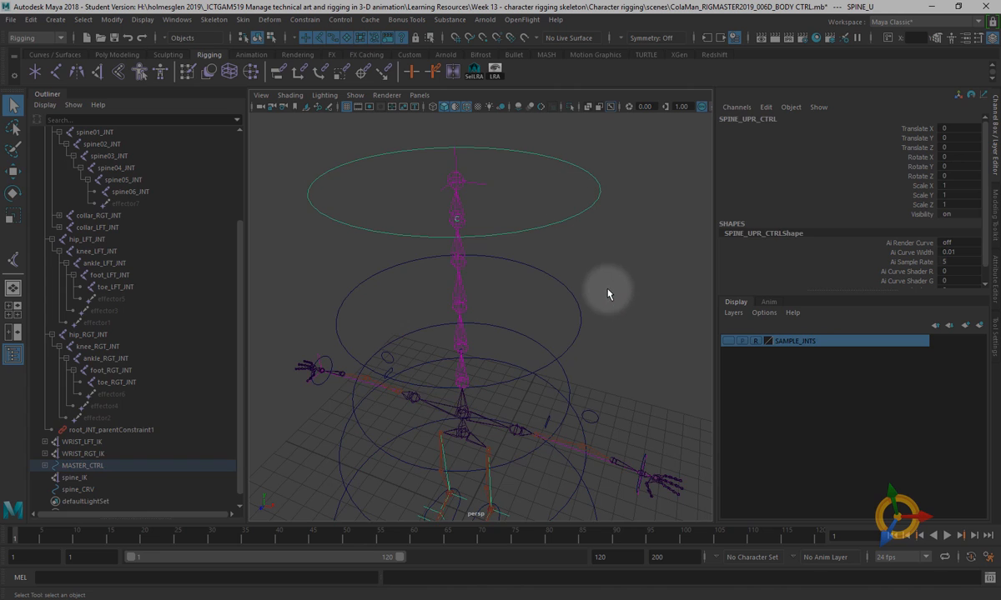
middle_click_drag(622, 226, 630, 260, "alt")
scroll(630, 234, "up", 5)
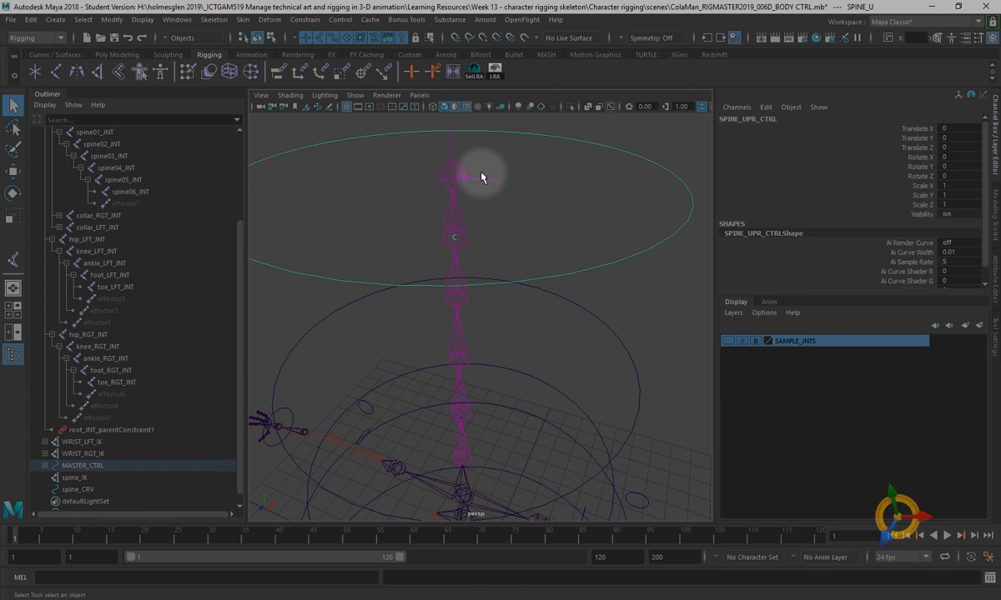
left_click(482, 177)
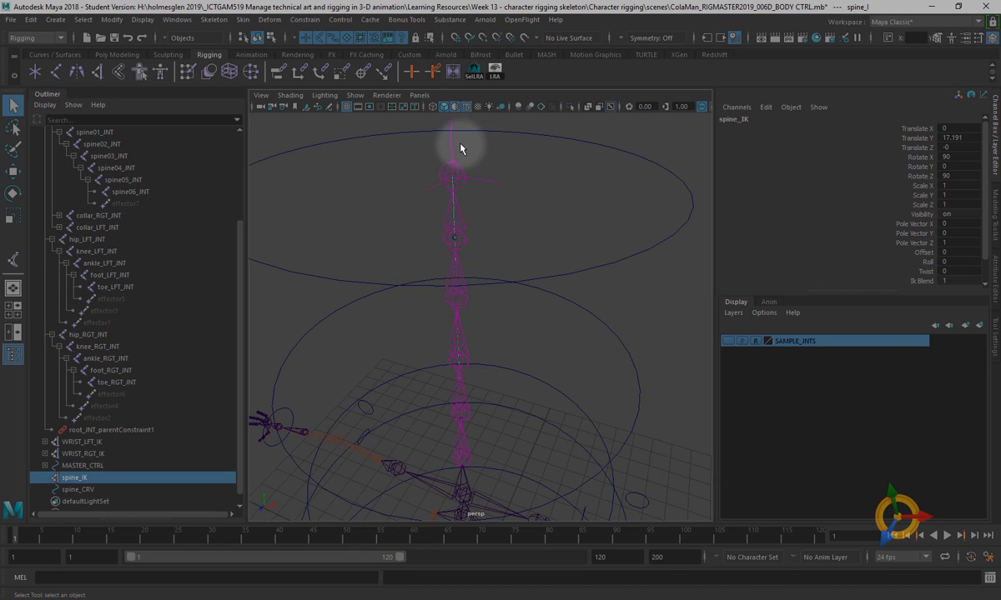
left_click(490, 171)
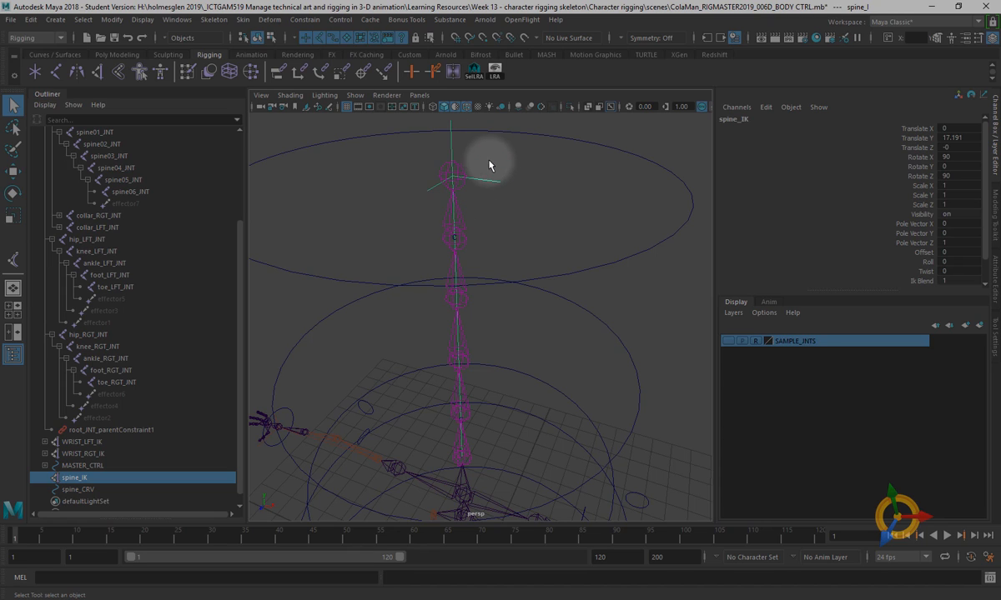
left_click(927, 273)
middle_click_drag(594, 218, 572, 227)
key("ctrl+z")
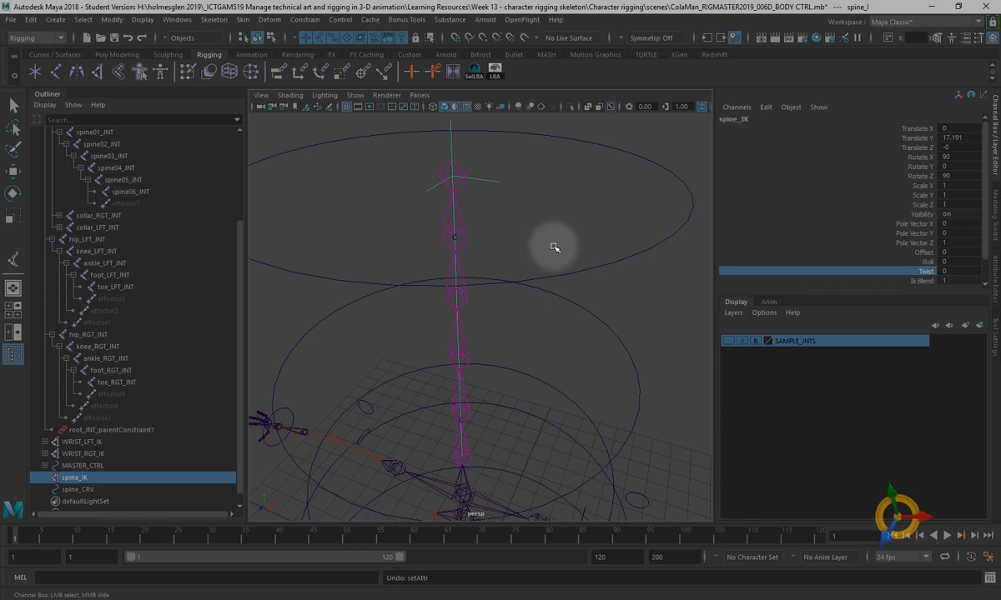
- Select the topmost spine control circle, SPINE_UPR_CTRL, and activate the Rotate tool on it
right_click_drag(598, 320, 529, 253, "alt")
key("q")
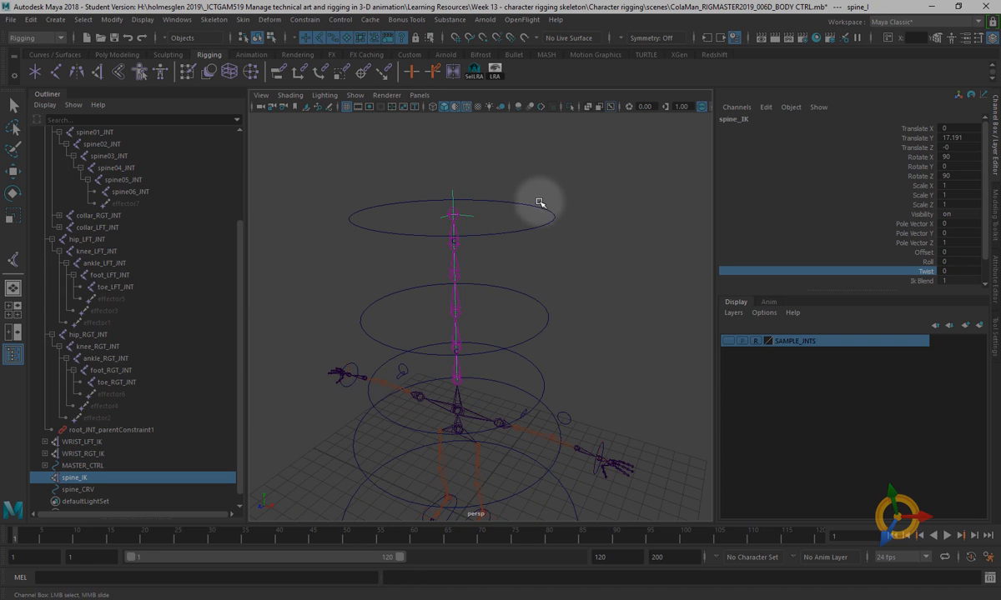
left_click(547, 223)
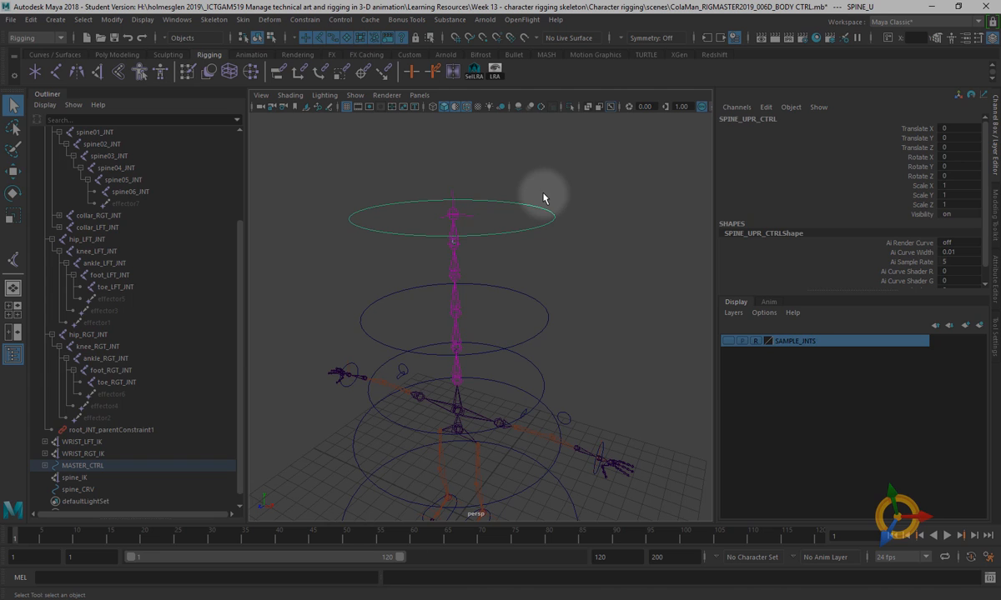
left_click_drag(543, 249, 527, 265, "alt")
right_click_drag(525, 235, 534, 255, "alt")
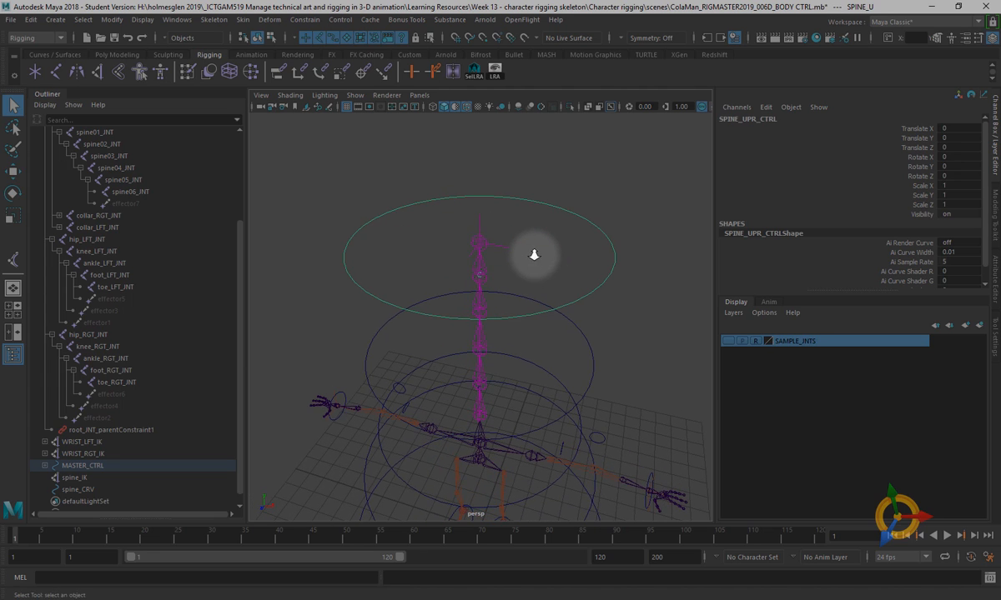
left_click_drag(534, 254, 527, 246, "alt")
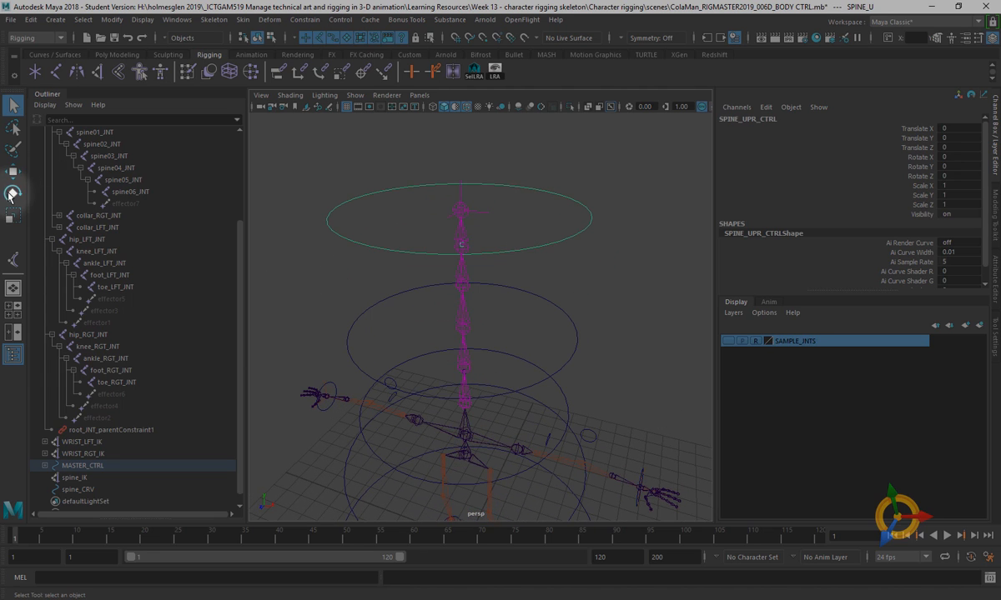
left_click(10, 196)
left_click_drag(546, 289, 545, 297, "alt")
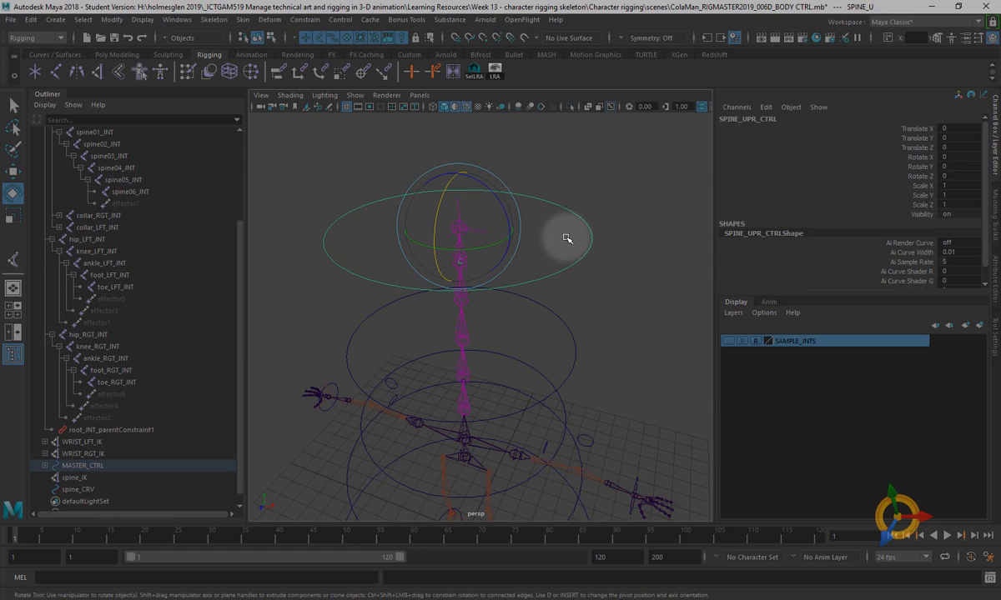
- Clear the selection, open the Connection Editor and place its window clear of the spine controls
left_click(615, 178)
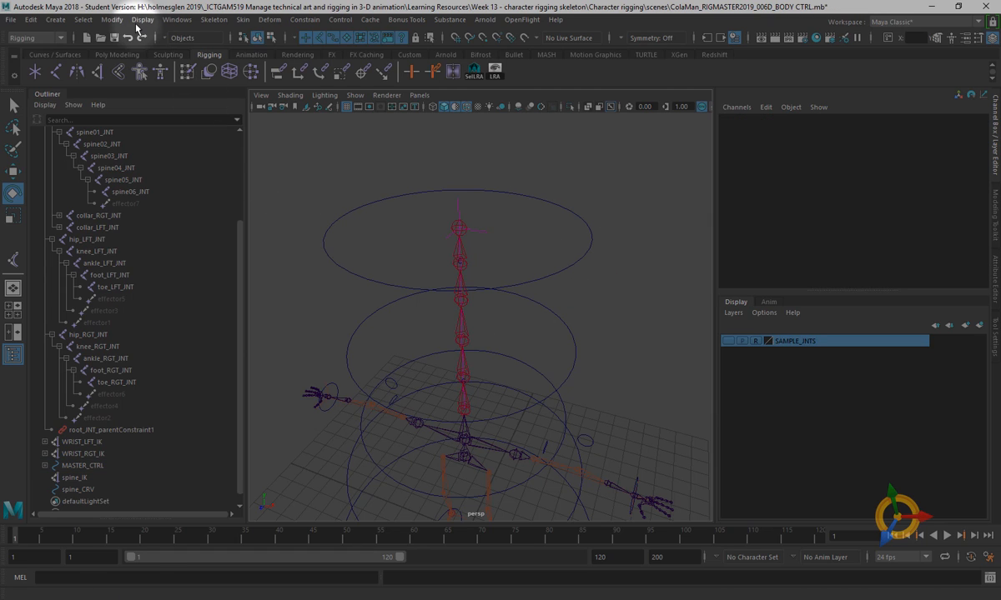
left_click(176, 22)
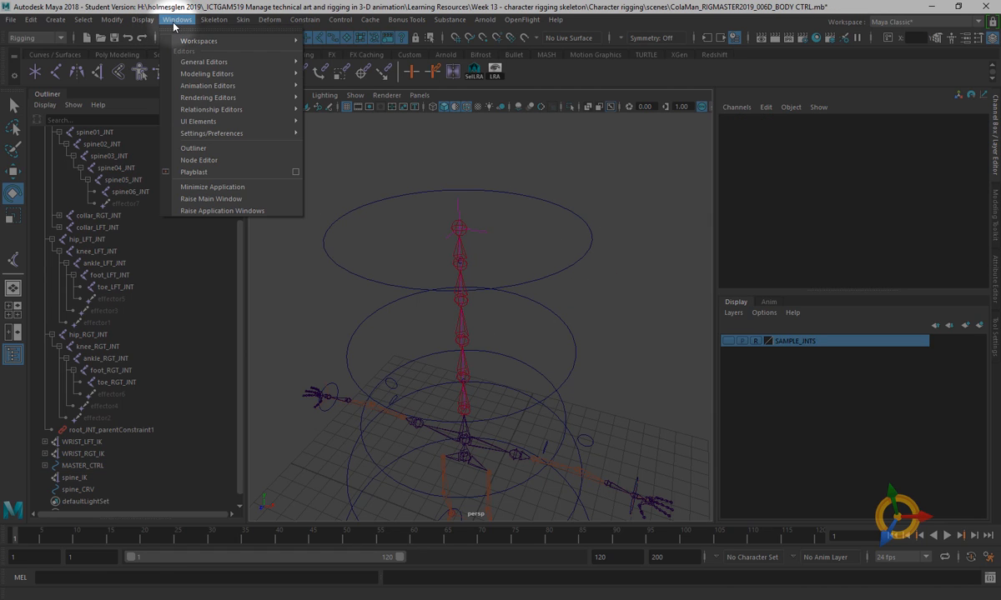
mouse_move(229, 109)
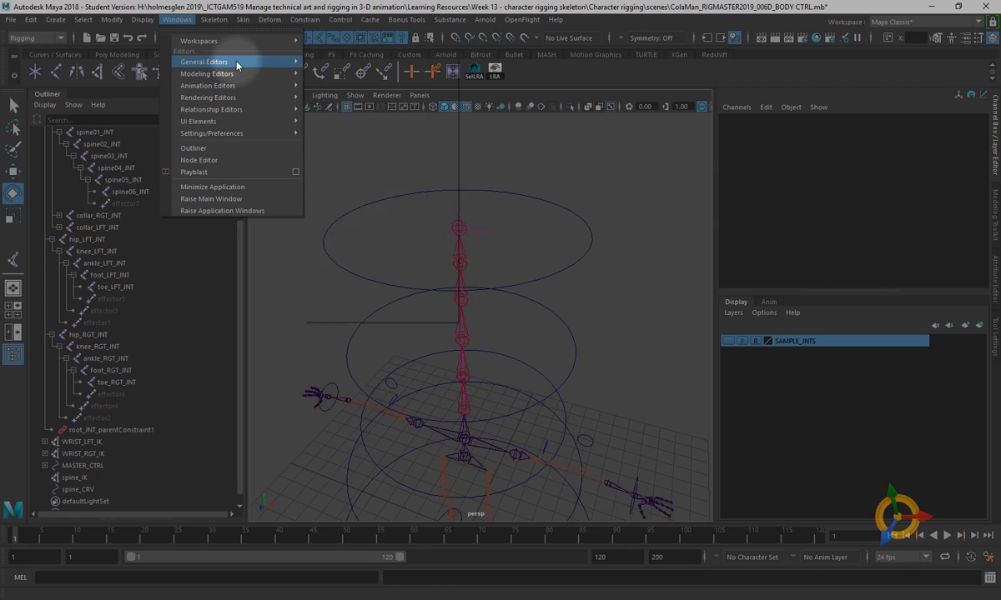
mouse_move(237, 64)
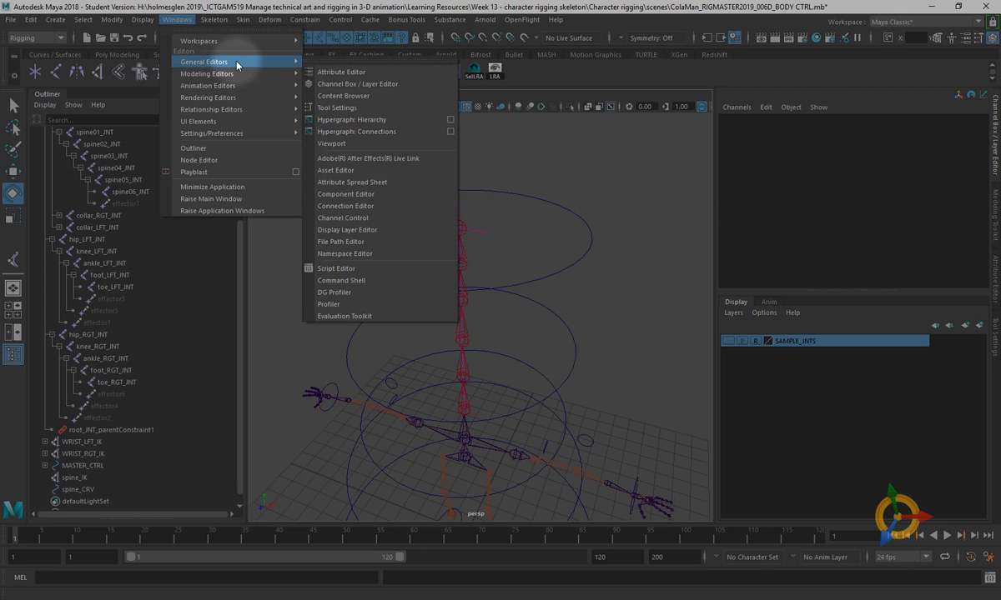
left_click(357, 208)
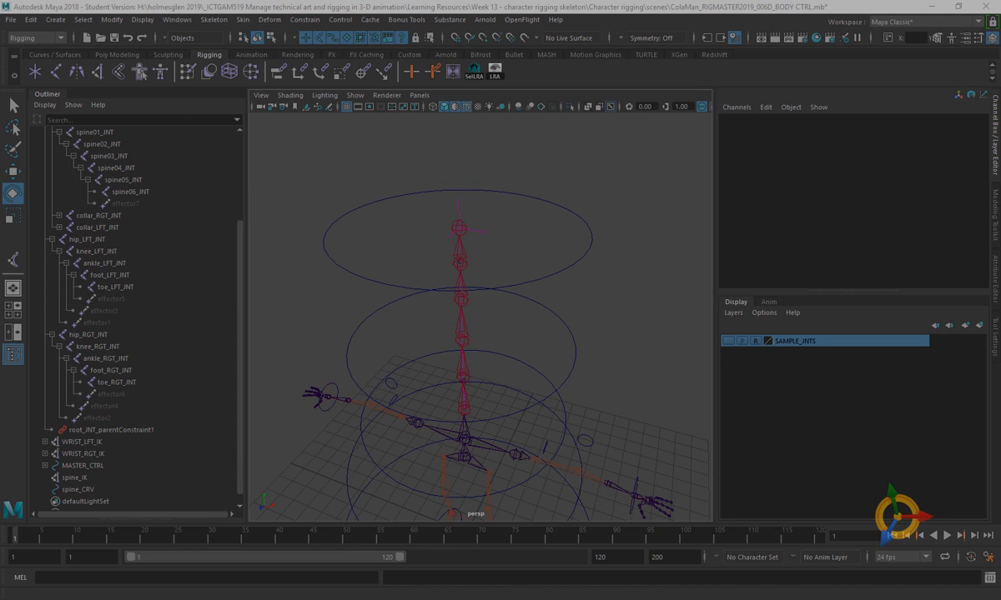
left_click_drag(405, 284, 217, 122)
middle_click_drag(499, 331, 598, 326, "alt")
left_click_drag(600, 325, 593, 324, "alt")
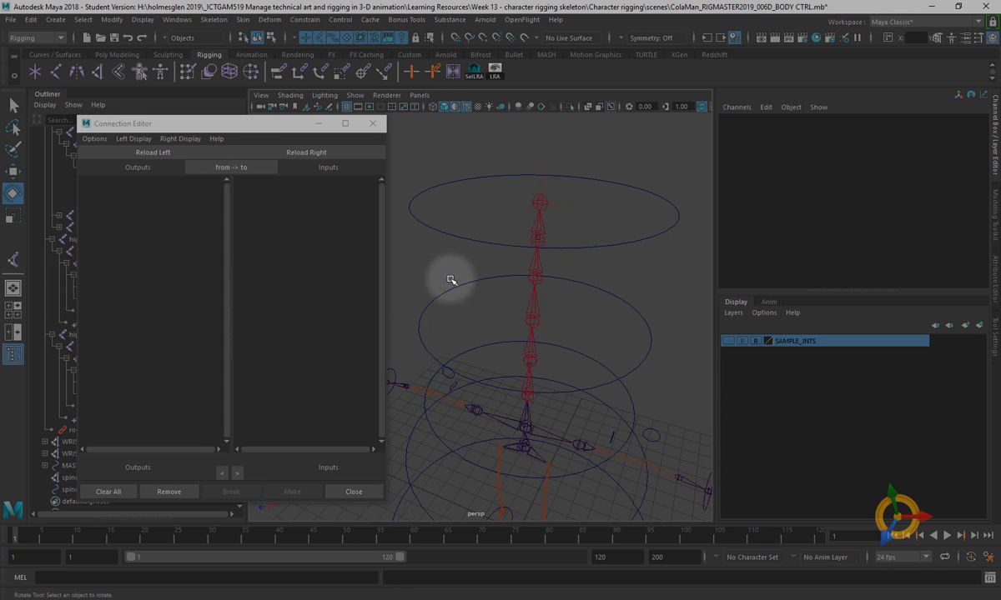
- Load SPINE_UPR_CTRL as the output side of the Connection Editor and hide its non-keyable attributes
left_click(239, 171)
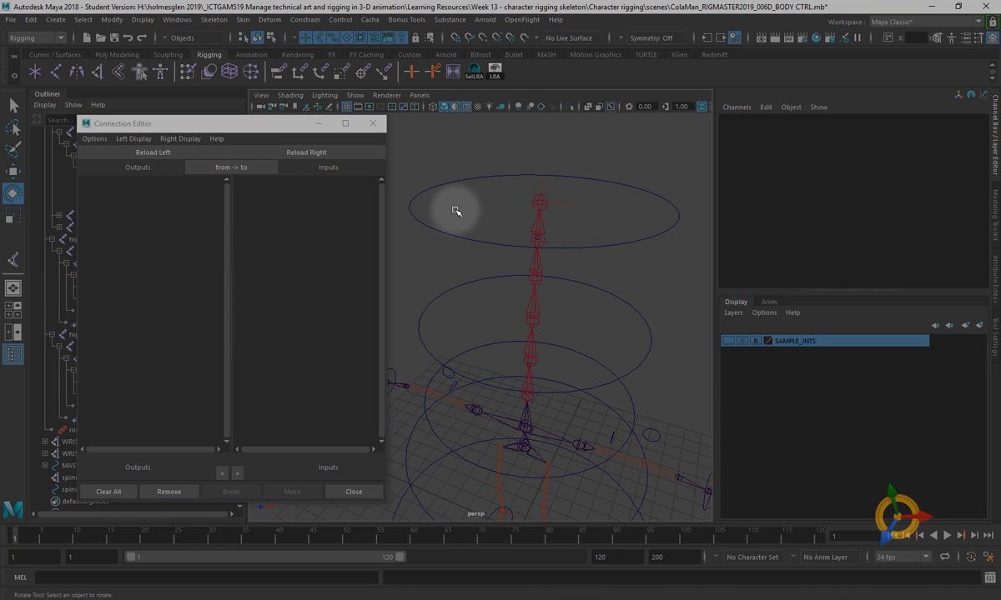
left_click_drag(455, 210, 442, 247)
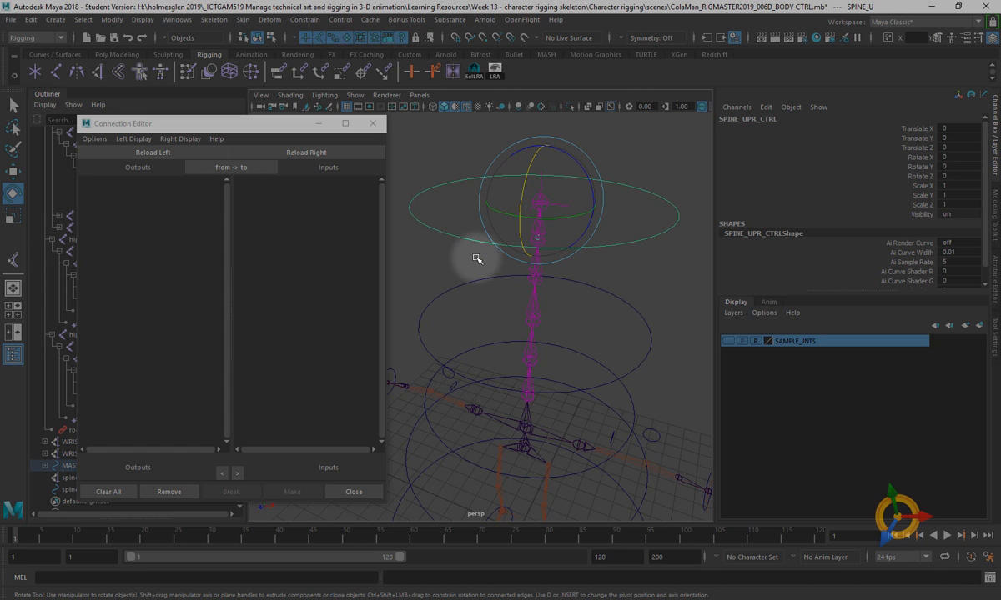
left_click(140, 154)
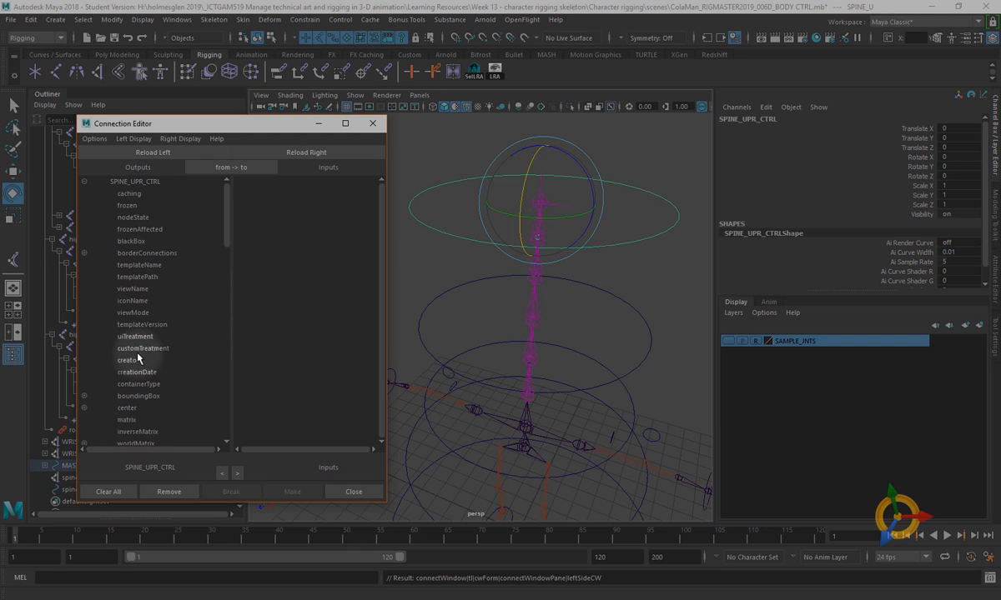
left_click(133, 139)
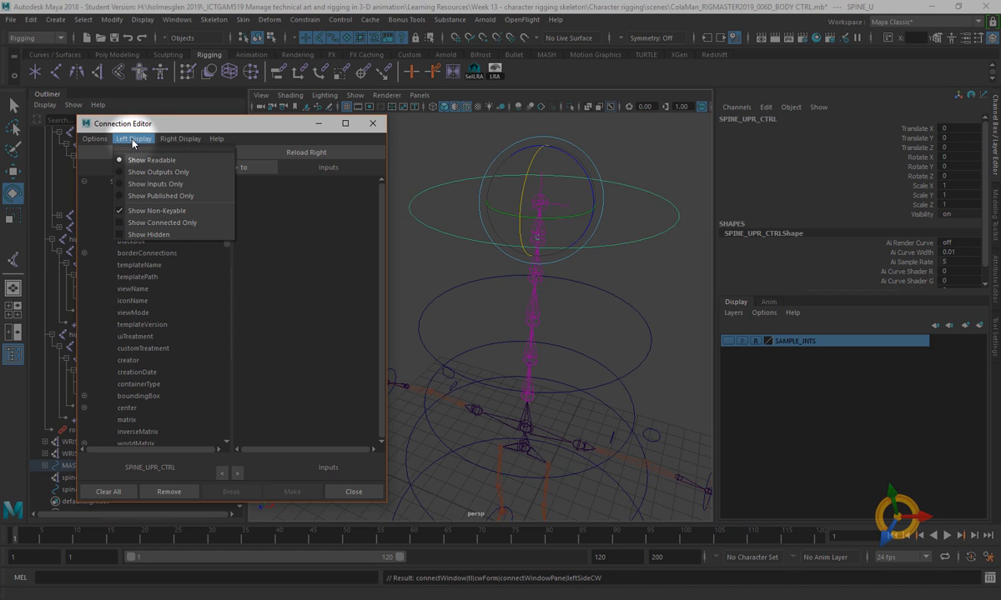
left_click(122, 212)
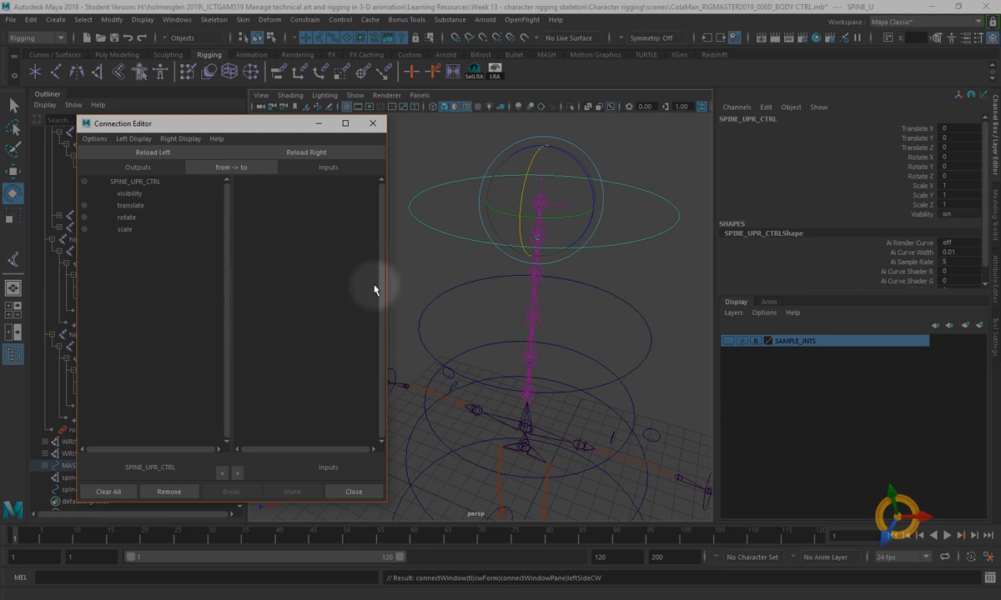
- Load the spine_IK handle as the input side of the Connection Editor and hide its non-keyable attributes
left_click(638, 148)
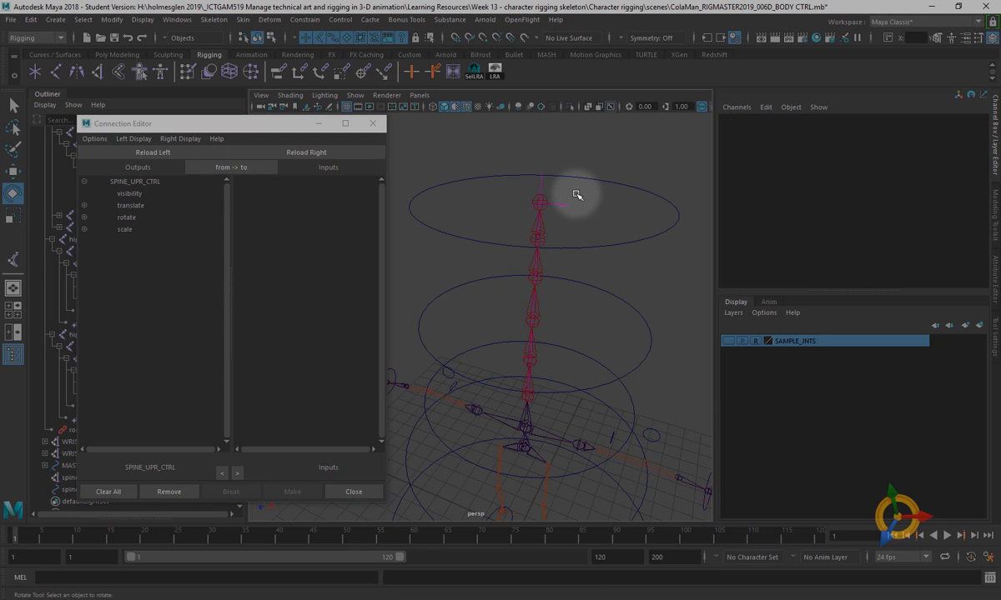
left_click(565, 209)
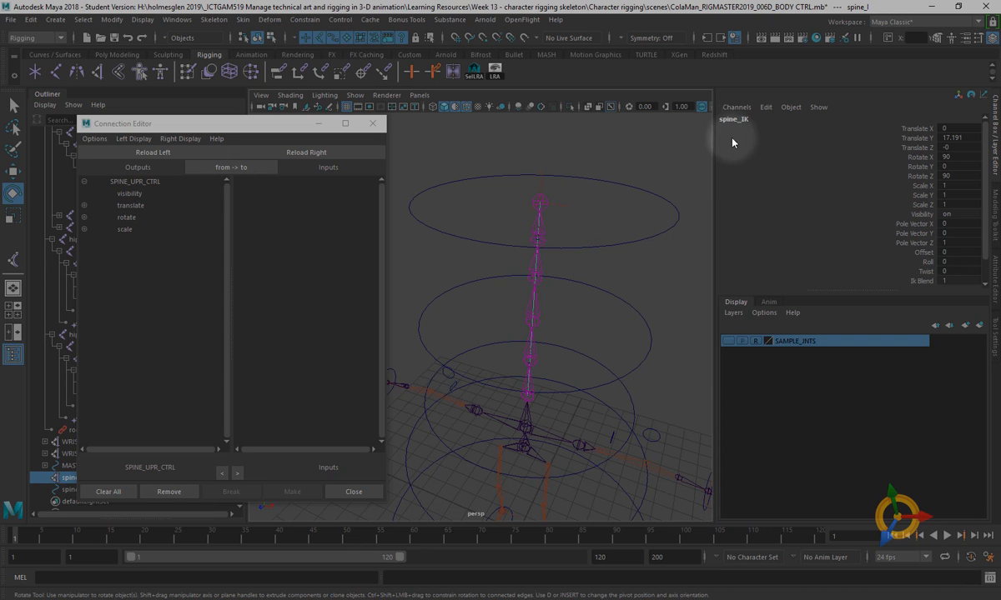
left_click(315, 155)
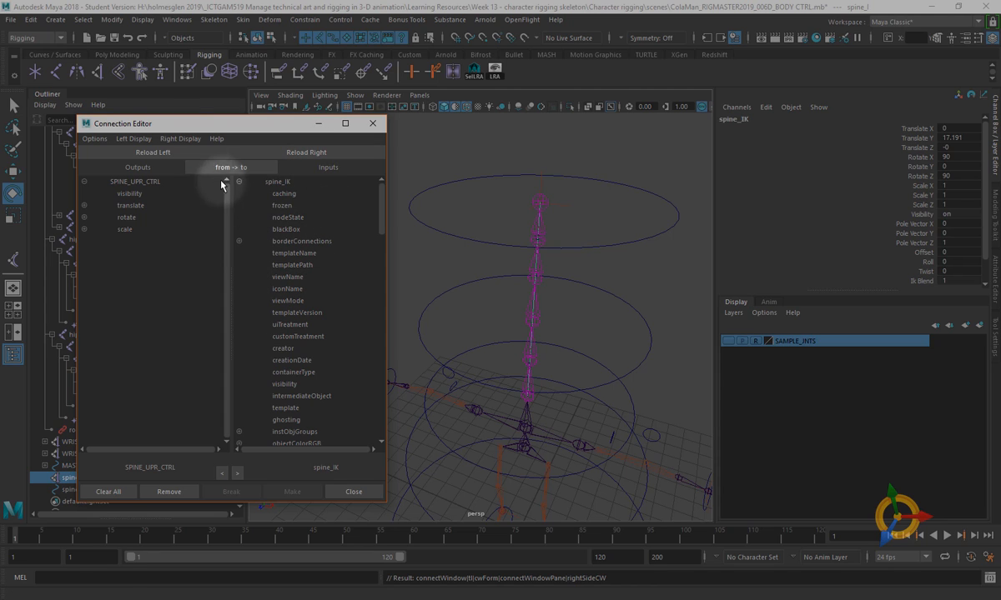
left_click(182, 138)
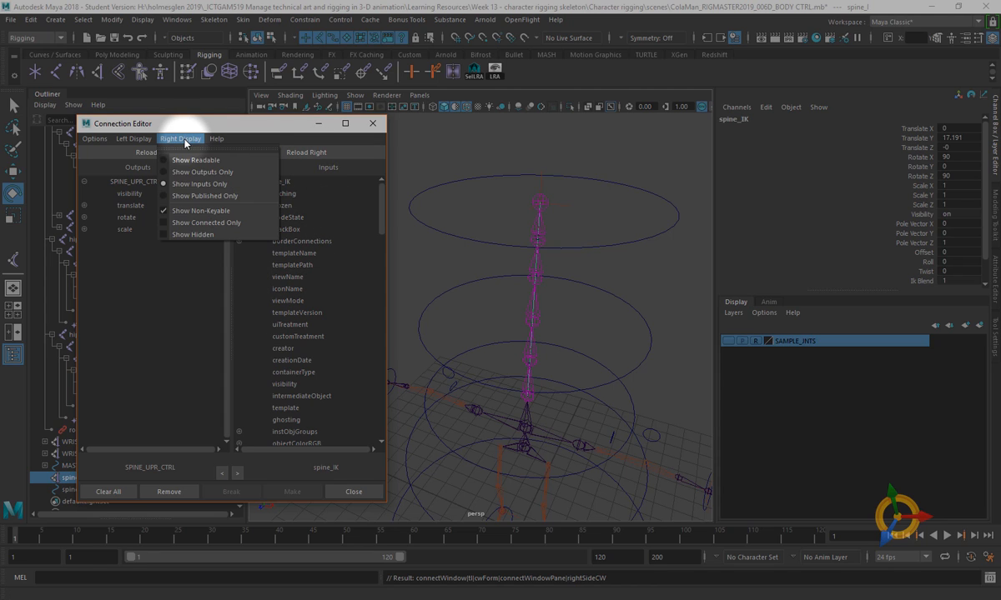
left_click(164, 211)
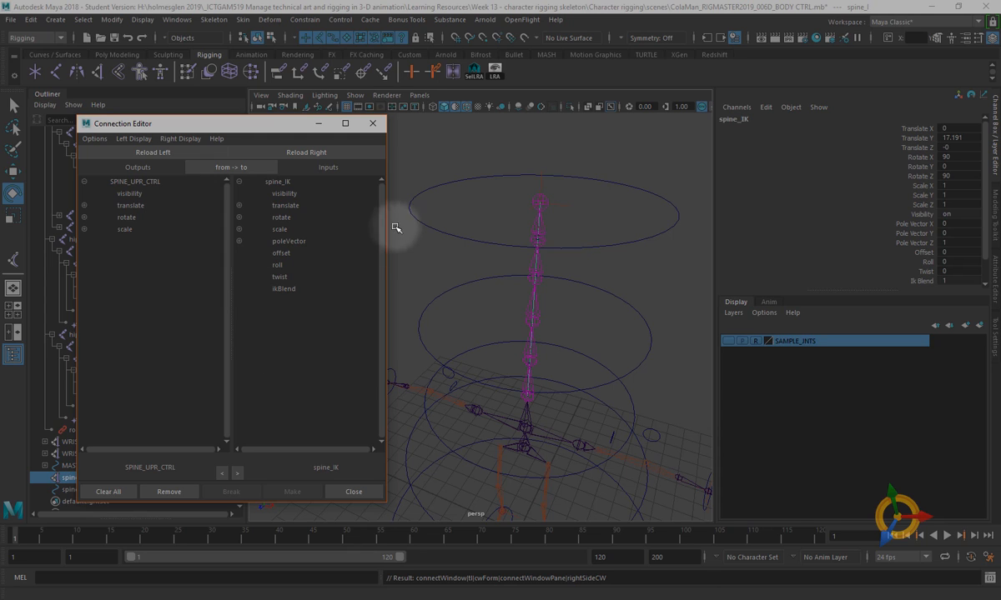
- Reselect the upper spine control and connect SPINE_UPR_CTRL's rotateY output to spine_IK's twist input
left_click_drag(433, 212, 426, 236)
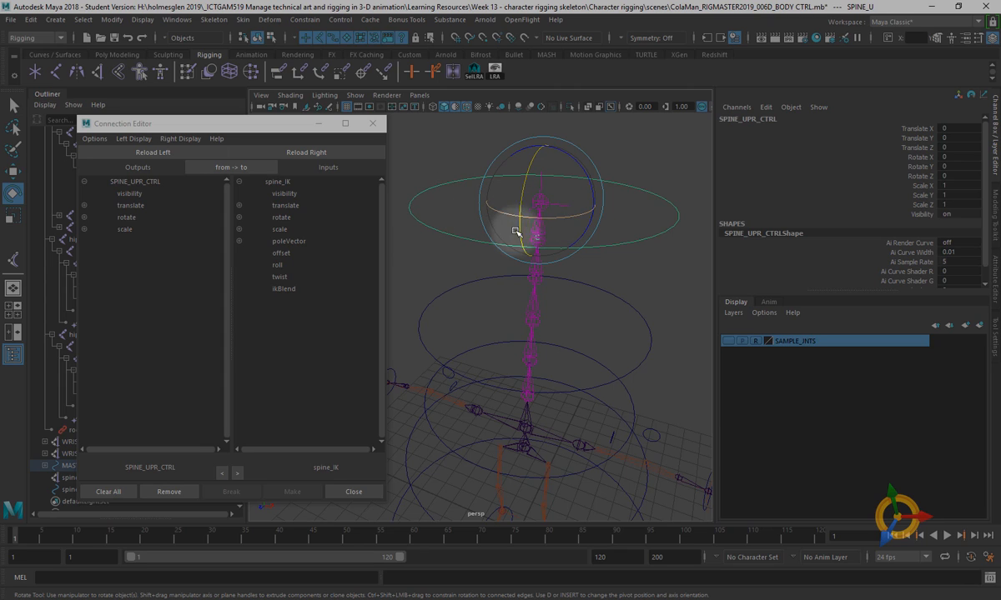
left_click(85, 217)
left_click(136, 241)
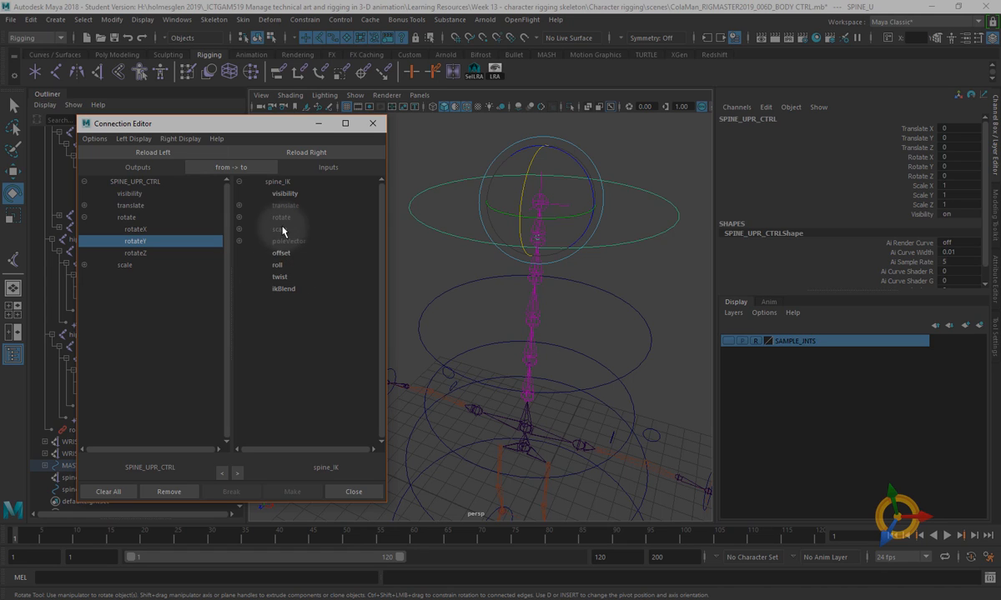
left_click(281, 278)
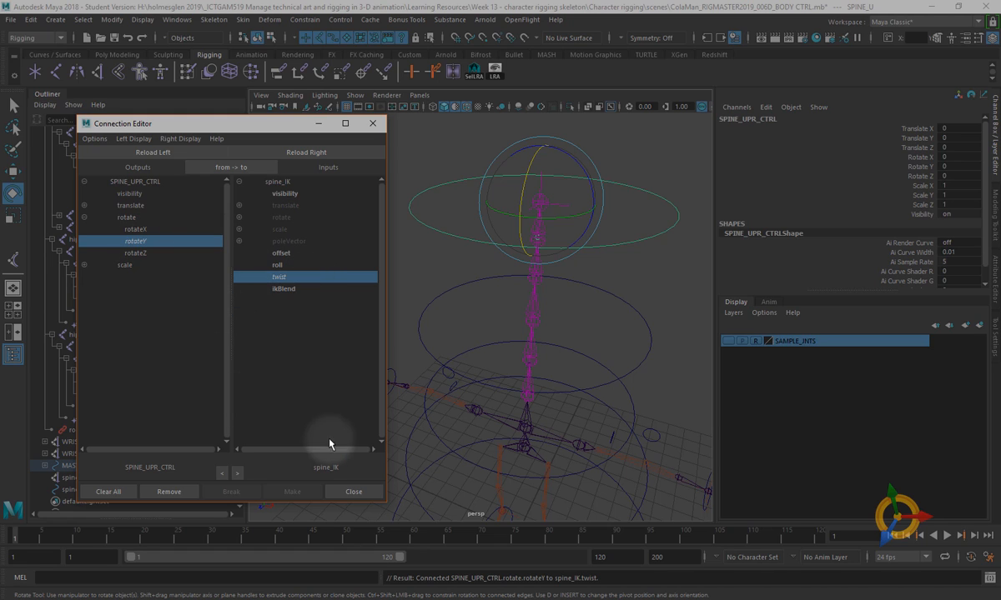
- Test the twist connection by rotating SPINE_UPR_CTRL about -20 degrees in Y, and undo the rotation
left_click(649, 234)
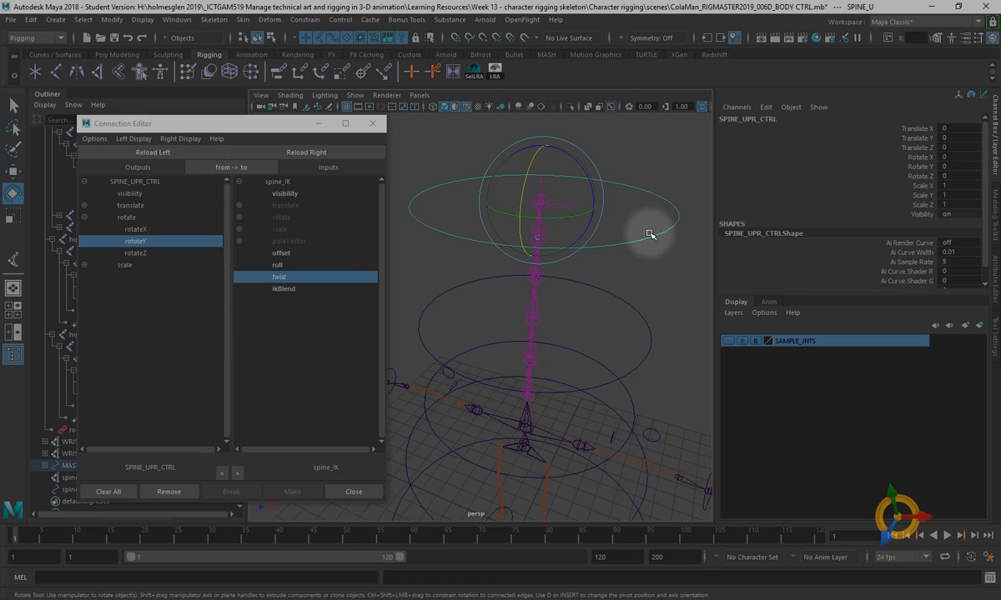
left_click(559, 217)
mouse_move(551, 217)
left_mouse_down()
mouse_move(509, 210)
mouse_move(585, 210)
mouse_move(501, 207)
mouse_move(588, 214)
mouse_move(509, 213)
mouse_move(569, 217)
mouse_move(540, 218)
left_mouse_up()
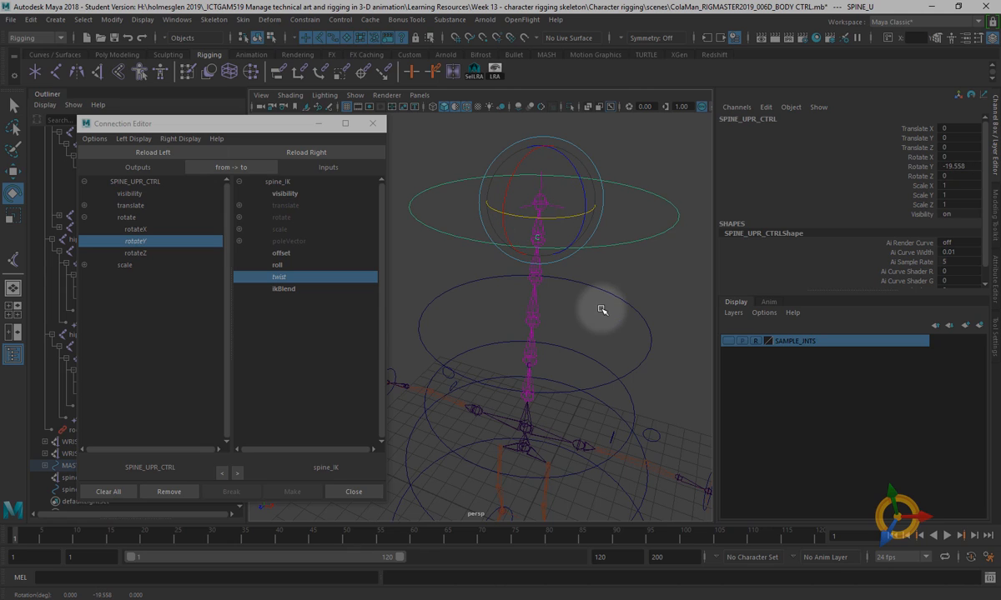
key("ctrl+z")
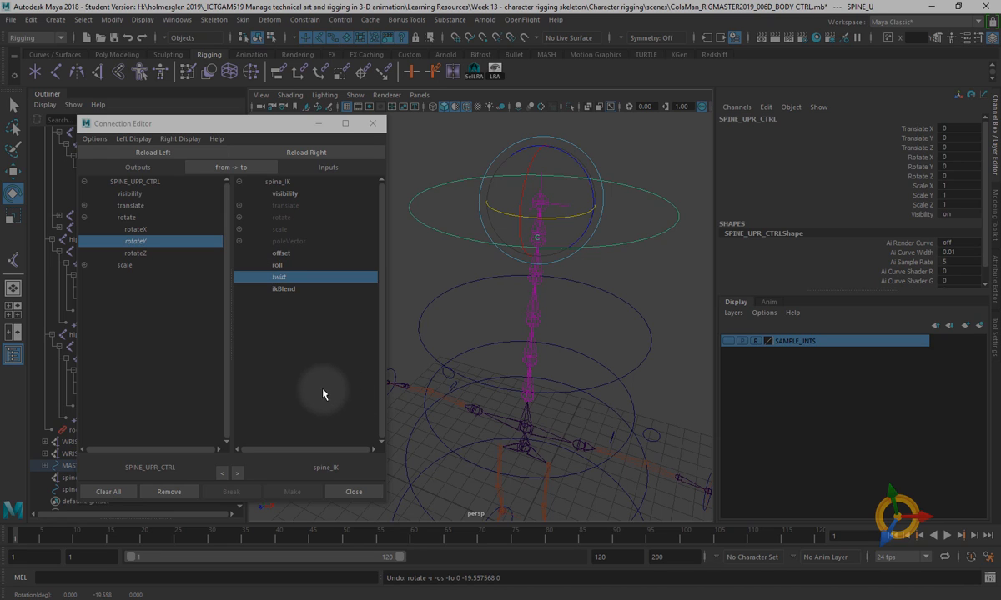
- Close the Connection Editor and deselect the upper spine control
left_click(367, 491)
middle_click_drag(625, 335, 542, 255, "alt")
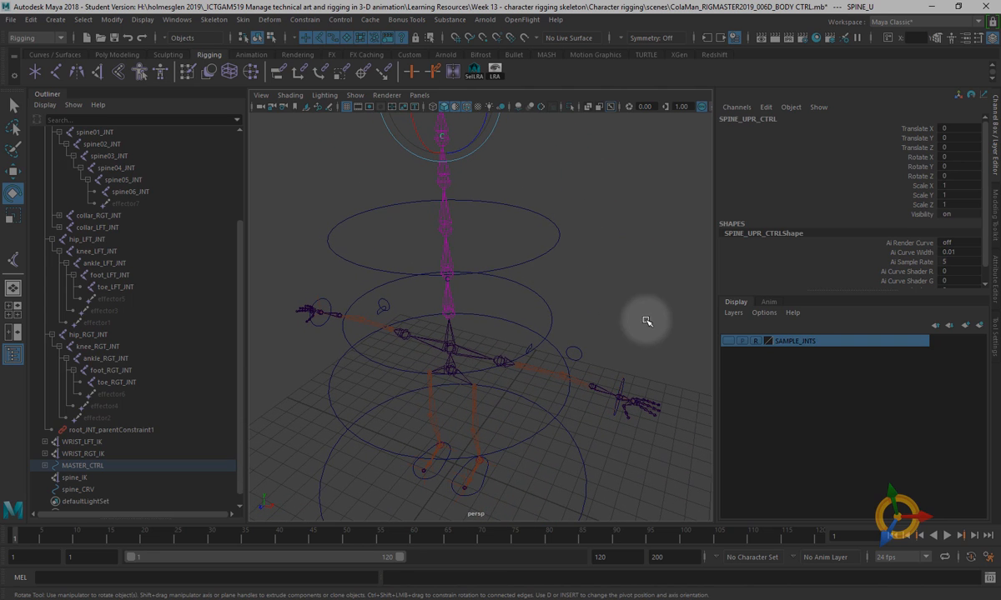
middle_click_drag(631, 317, 627, 253, "alt")
left_click(638, 272)
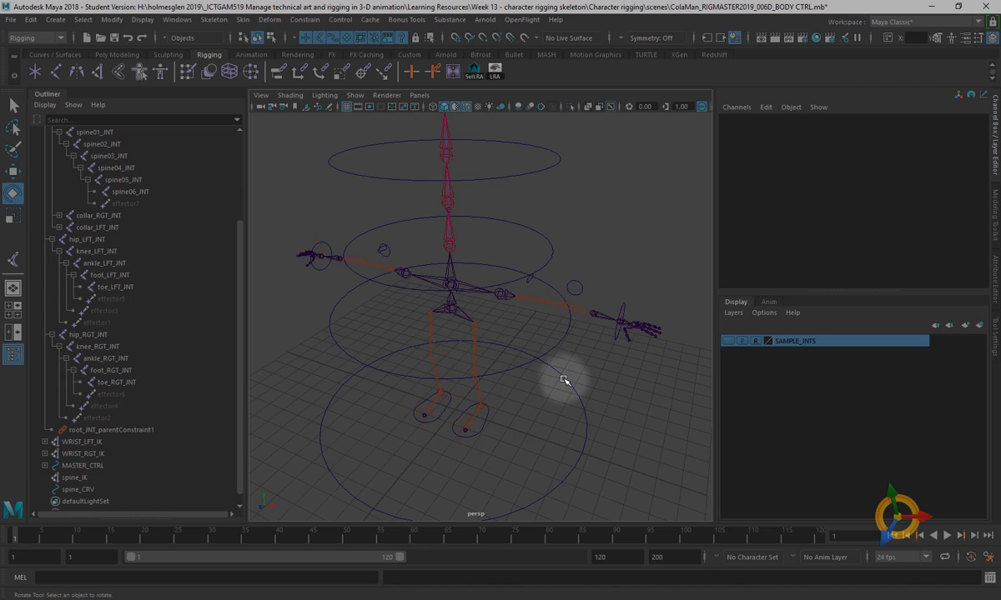
middle_click_drag(564, 381, 587, 271, "alt")
right_click_drag(587, 271, 559, 335, "alt")
left_click_drag(562, 313, 554, 349, "alt")
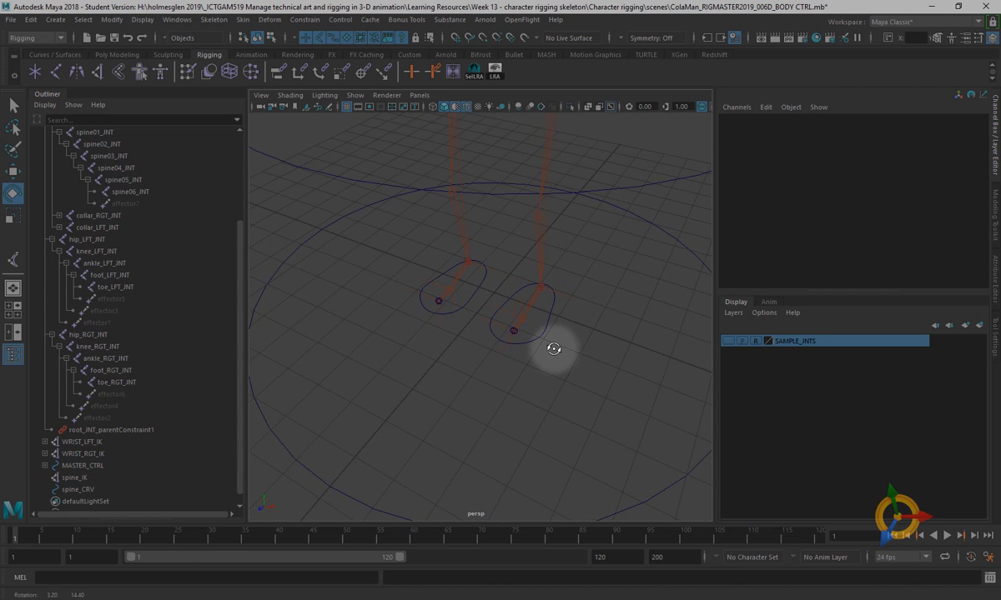
- Create a small NURBS circle on the ground in front of the feet, at about X 0.7, Z 2.7
right_click_drag(554, 348, 559, 366, "alt")
middle_click_drag(561, 373, 549, 356, "alt")
left_click_drag(549, 356, 529, 364, "alt")
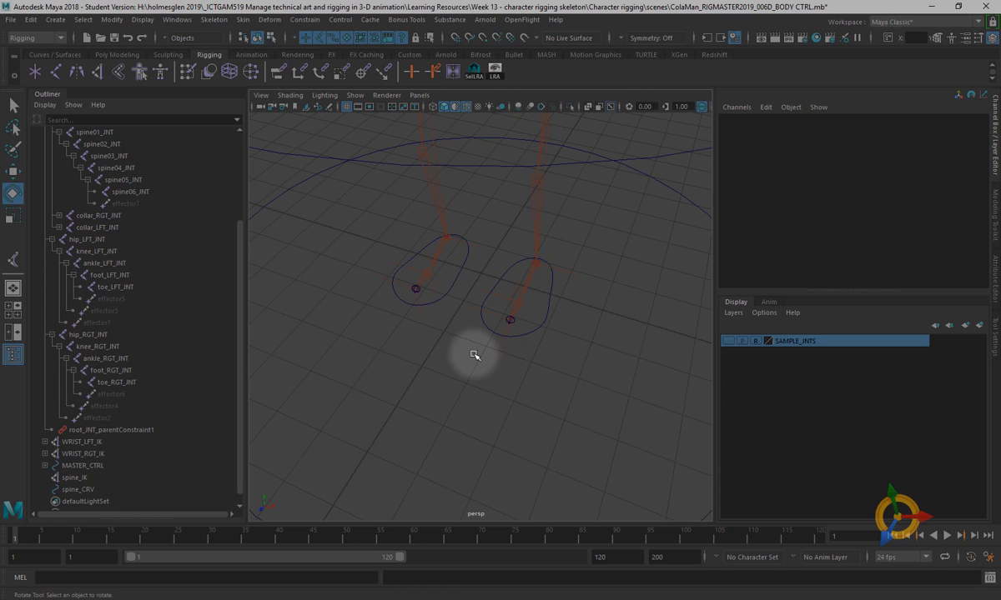
left_click(56, 19)
mouse_move(106, 50)
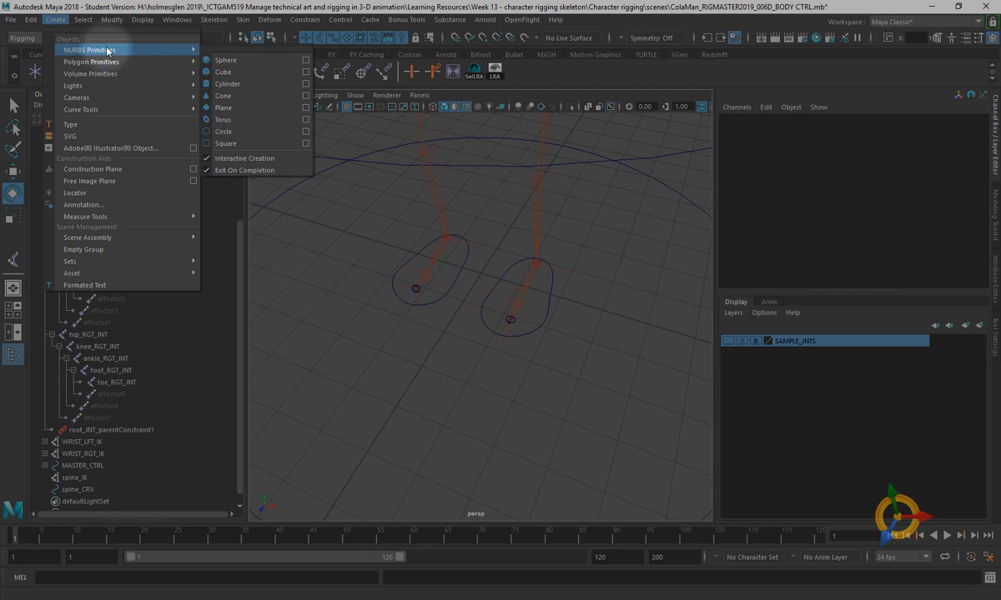
left_click(224, 132)
left_click_drag(458, 364, 480, 392)
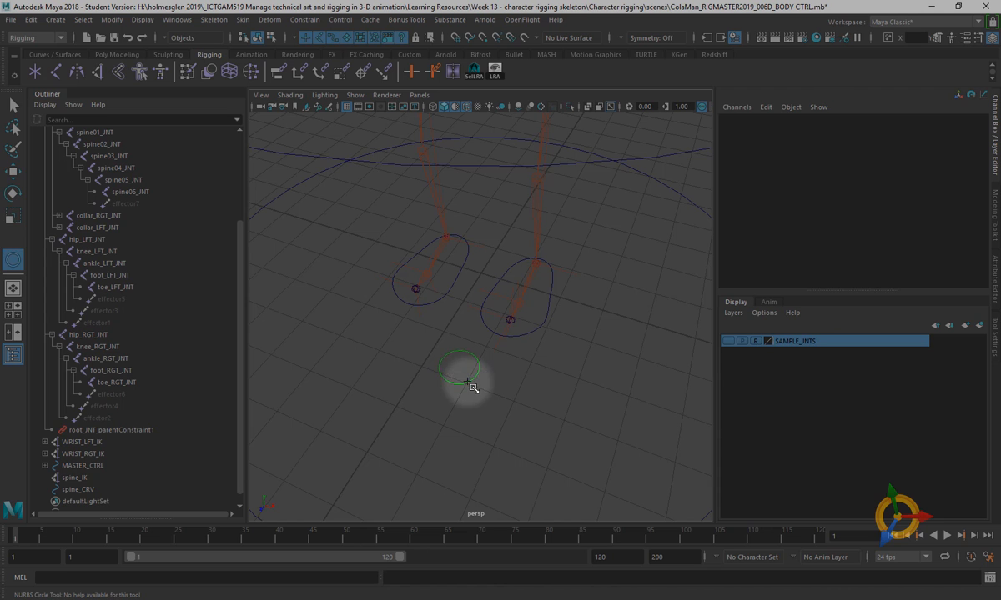
left_click_drag(467, 382, 469, 384)
left_click_drag(563, 417, 498, 340, "alt")
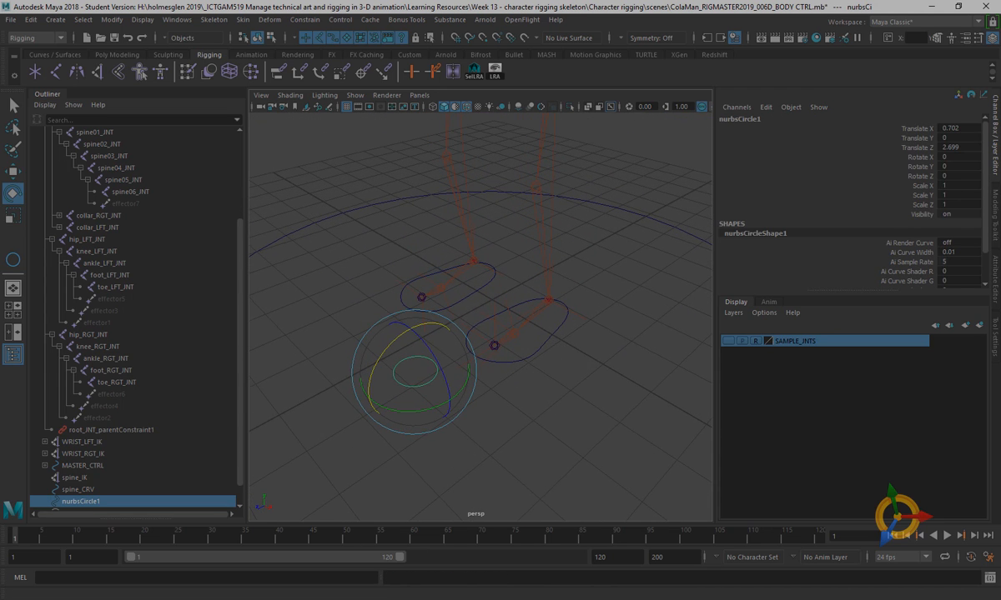
- Move the circle onto the left knee joint with point snapping
left_click(14, 172)
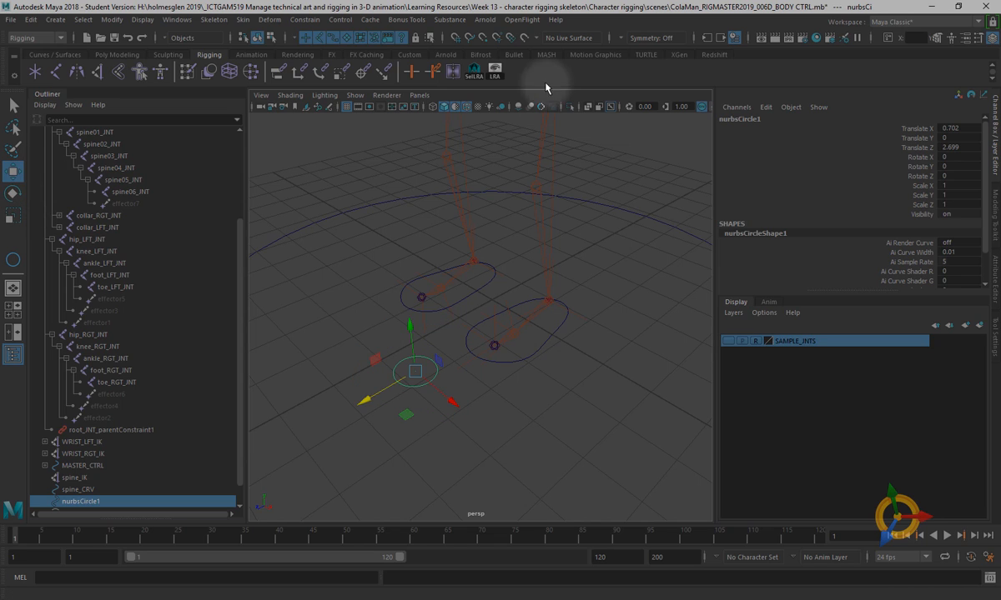
left_click(483, 38)
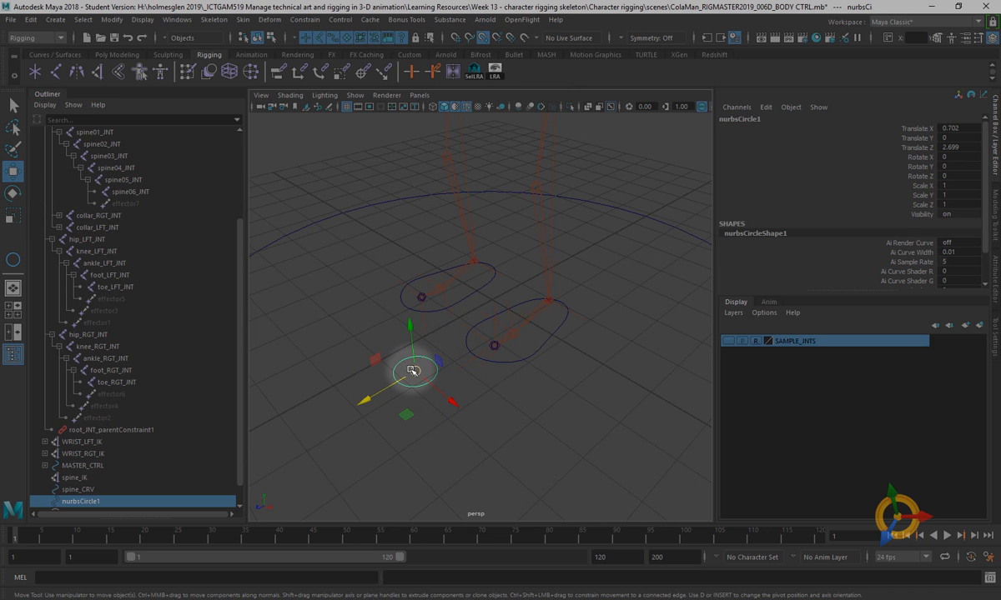
left_click_drag(415, 371, 534, 181)
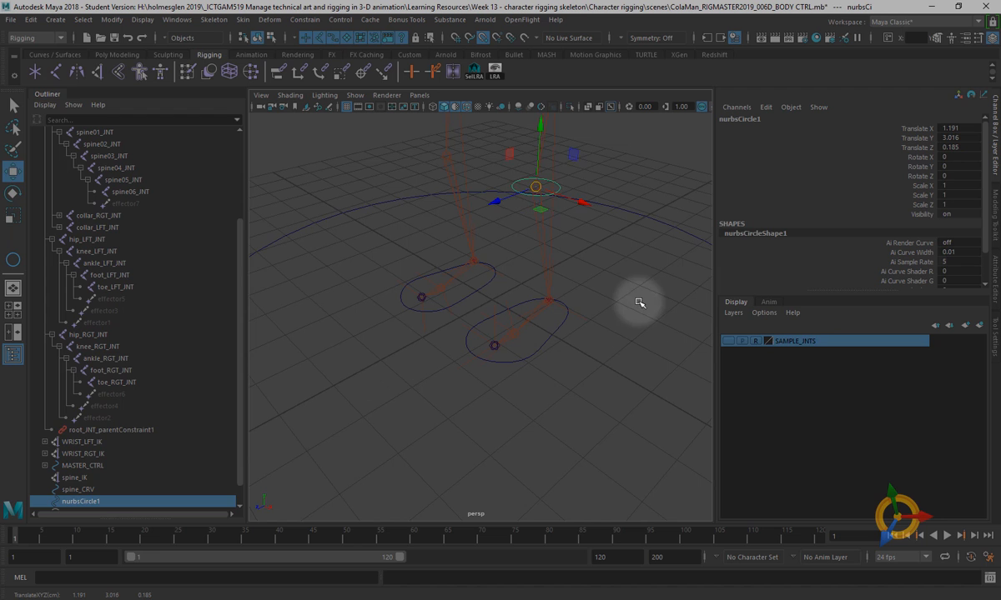
mouse_move(638, 304)
left_mouse_down("alt")
mouse_move(677, 295)
mouse_move(636, 305)
left_mouse_up("alt")
key("f")
left_click_drag(619, 451, 536, 352, "alt")
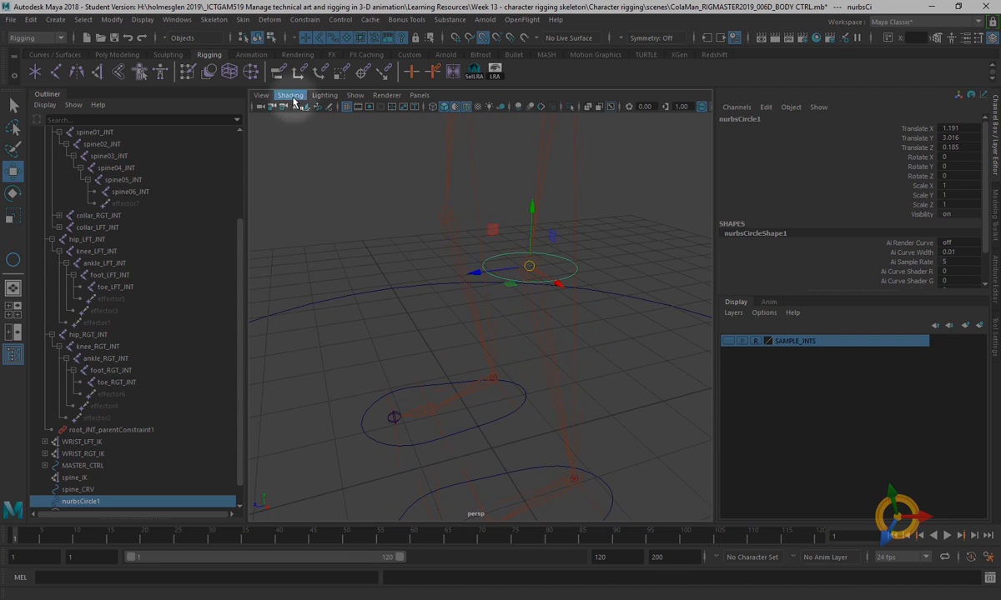
- Hide the viewport grid and set the circle's Rotate X to 90
left_click(348, 108)
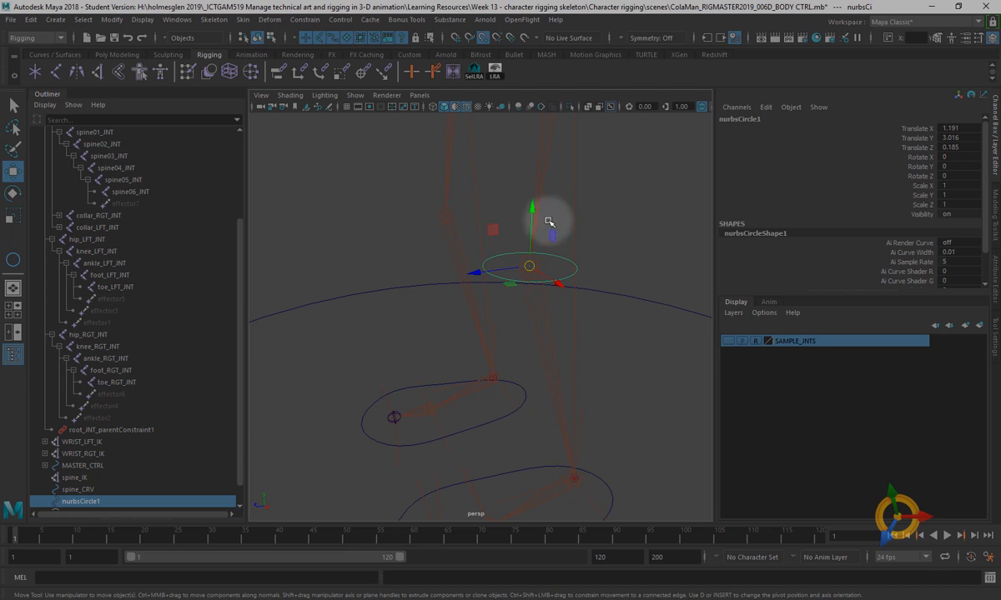
left_click_drag(639, 358, 621, 279, "alt")
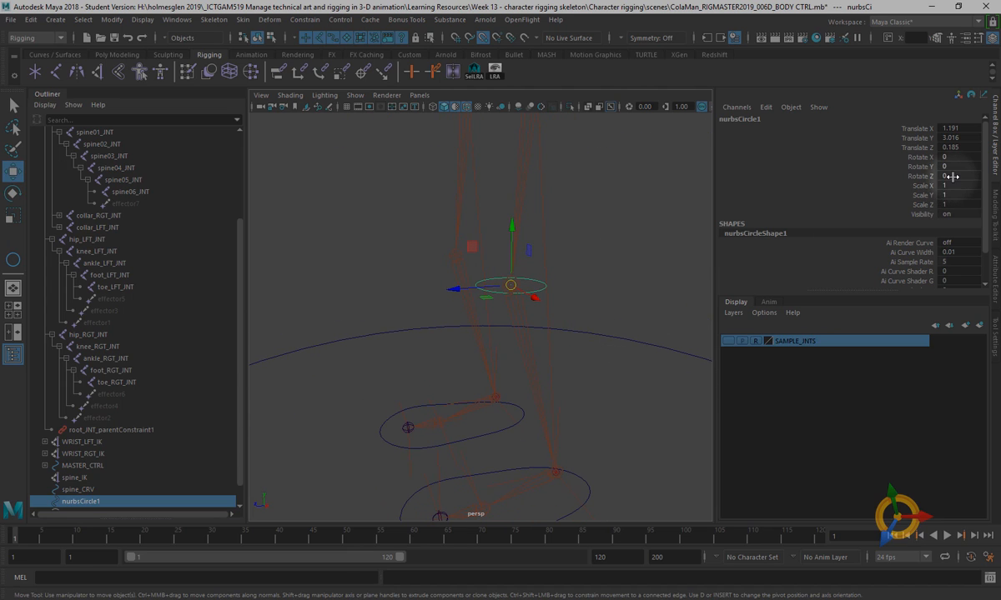
left_click(917, 160)
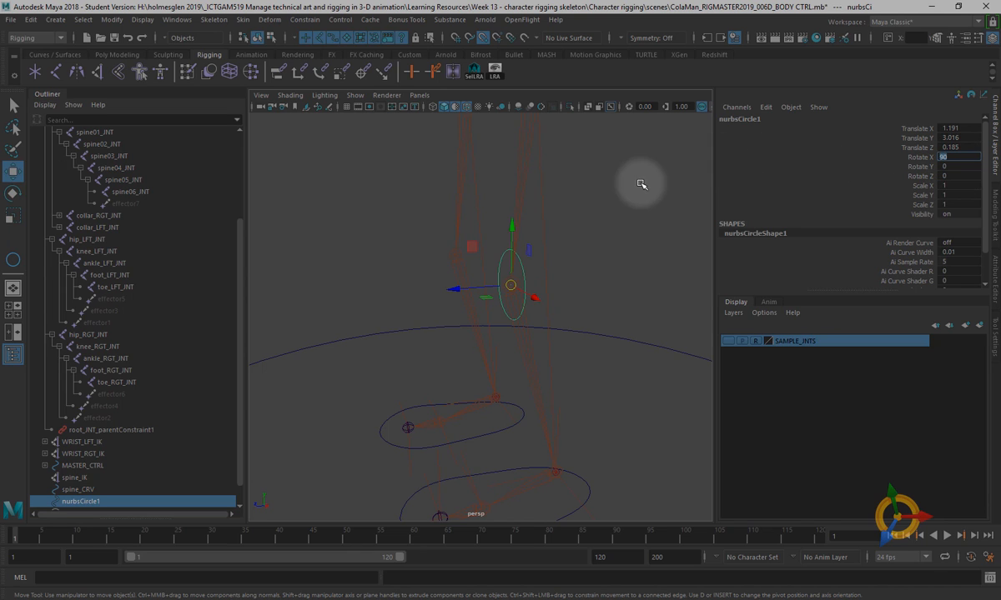
mouse_move(566, 259)
left_mouse_down("alt")
mouse_move(608, 273)
mouse_move(545, 272)
mouse_move(576, 250)
mouse_move(584, 262)
left_mouse_up("alt")
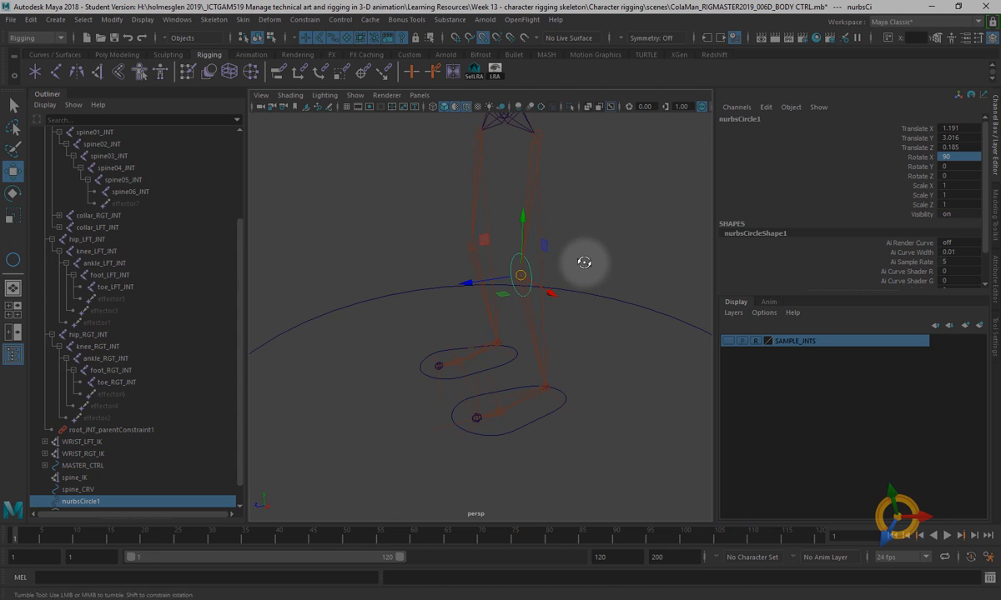
- Turn off point snapping and move the circle forward along Z to about 2.46, in front of the left knee
left_click(481, 39)
left_click_drag(548, 203, 538, 224, "alt")
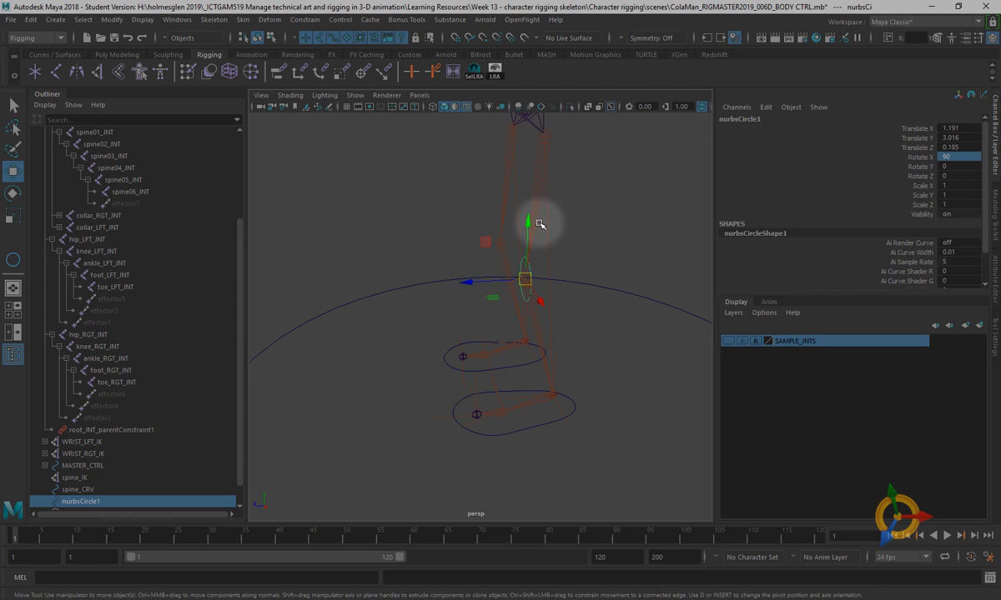
left_click_drag(481, 281, 377, 289)
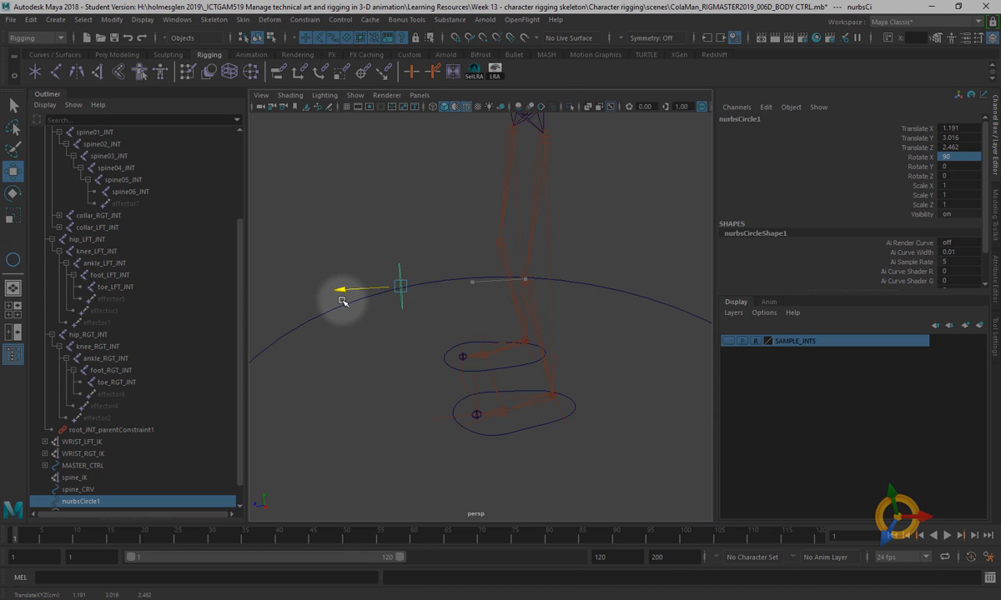
left_click_drag(408, 342, 384, 330, "alt")
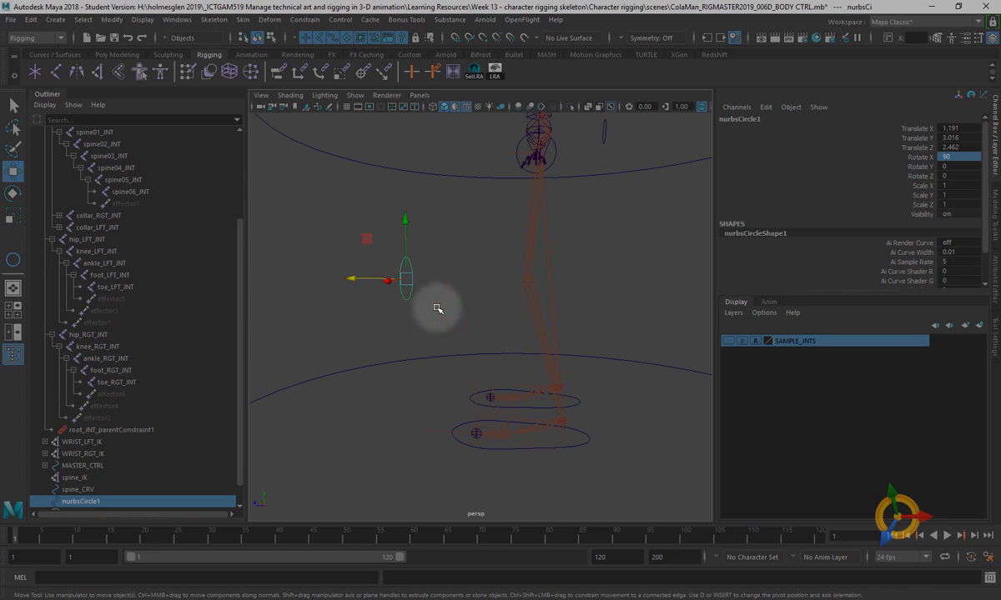
- Rename the circle in front of the left knee to KNEE_LFT_CTRL
left_click_drag(414, 409, 588, 420, "alt")
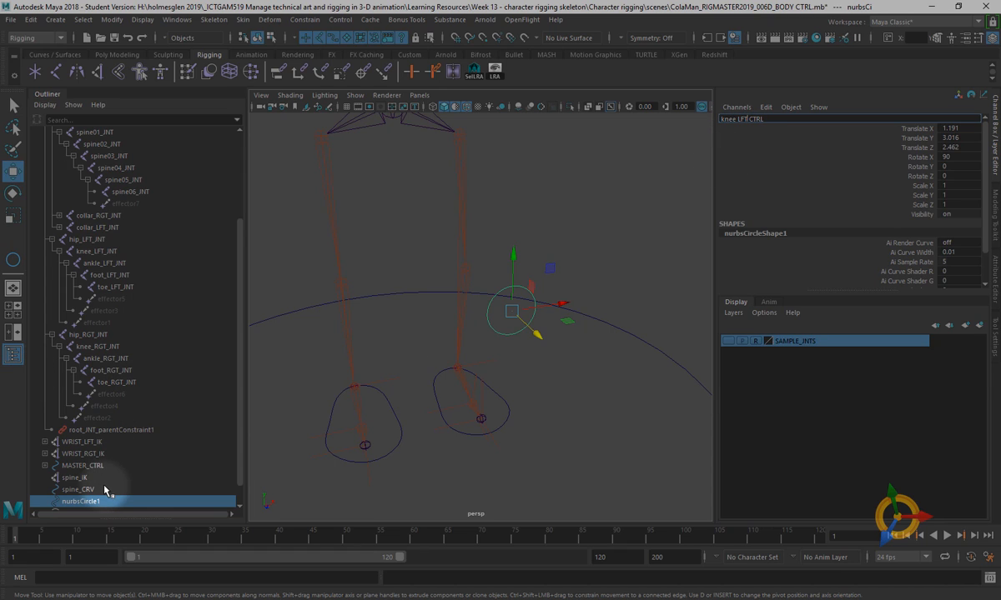
scroll(106, 286, "up", 5)
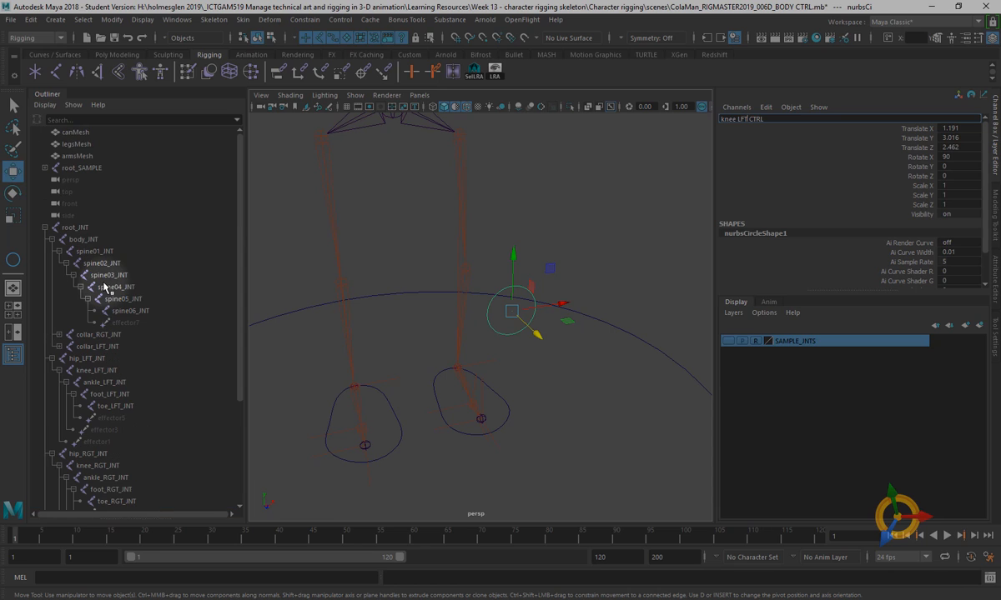
scroll(106, 287, "down", 6)
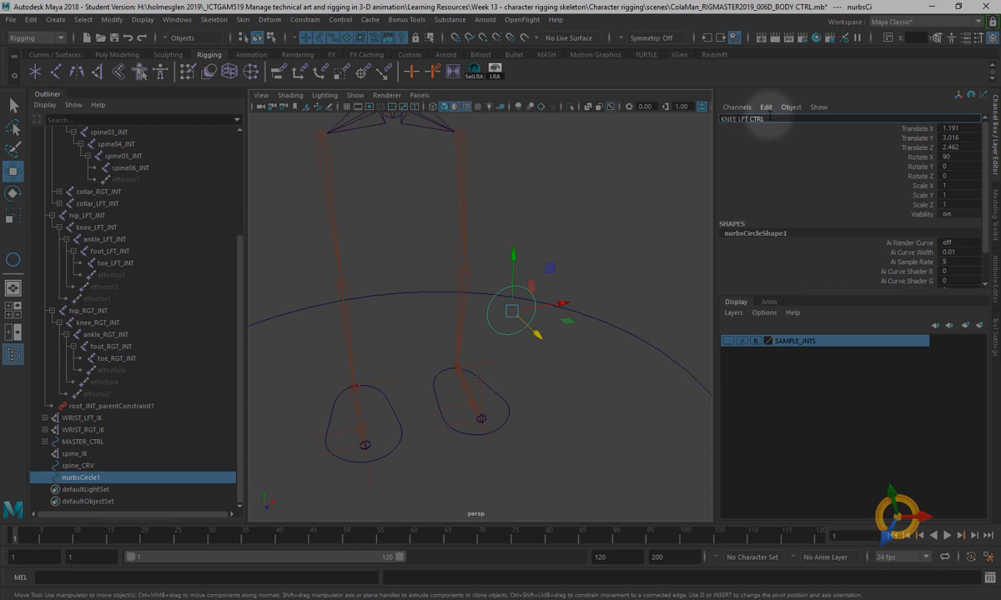
double_click(764, 118)
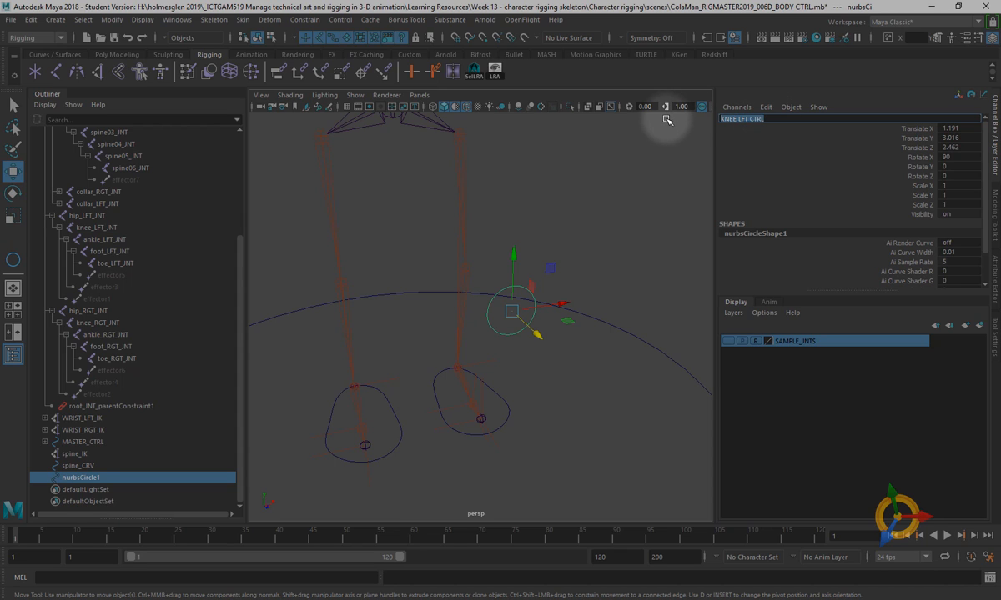
key("Return")
- Duplicate KNEE_LFT_CTRL and set the copy's Translate X to -1.191 to place it in front of the right knee
left_click_drag(454, 207, 527, 396, "alt")
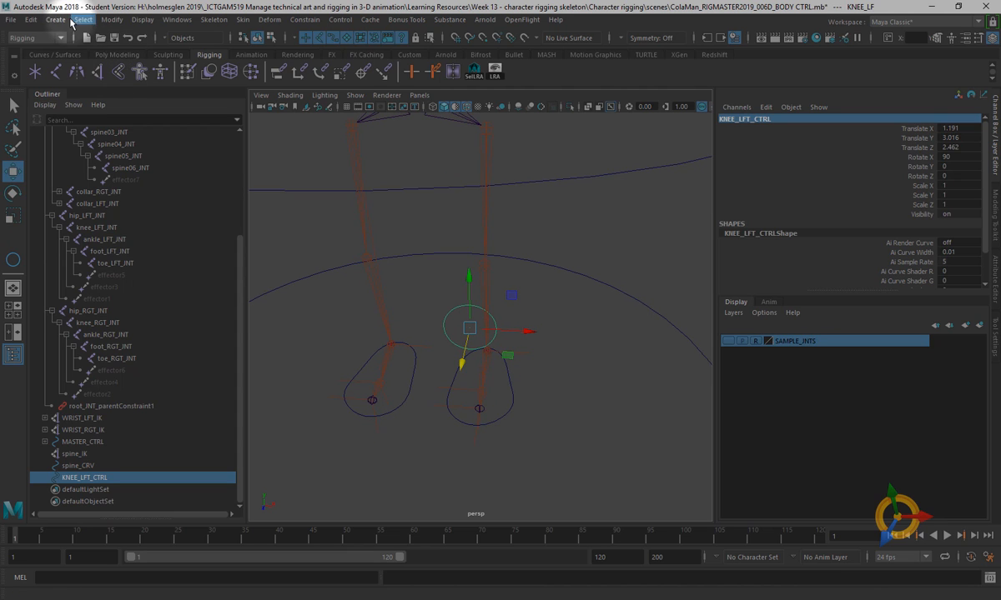
left_click(30, 19)
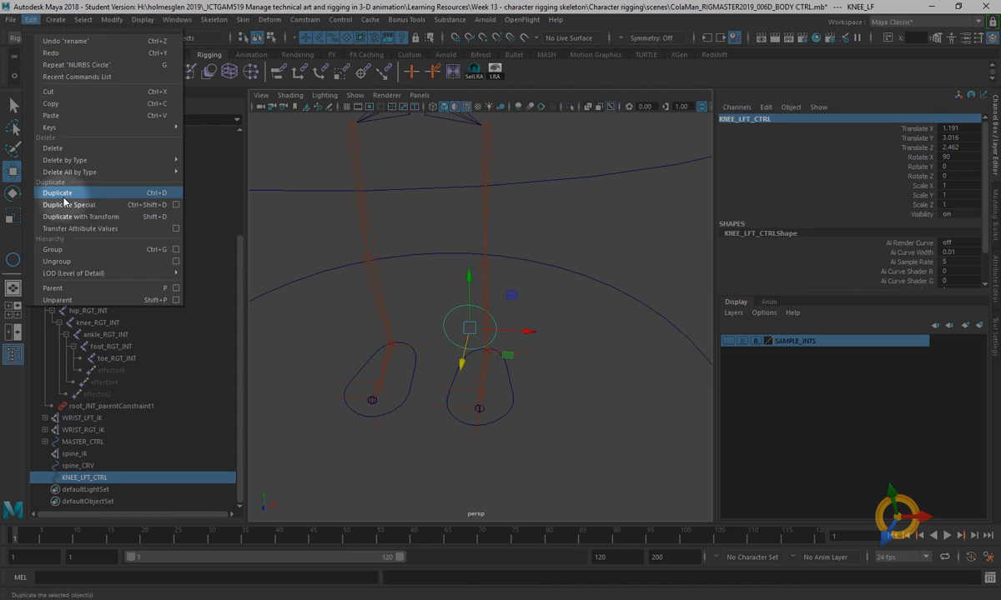
left_click(58, 193)
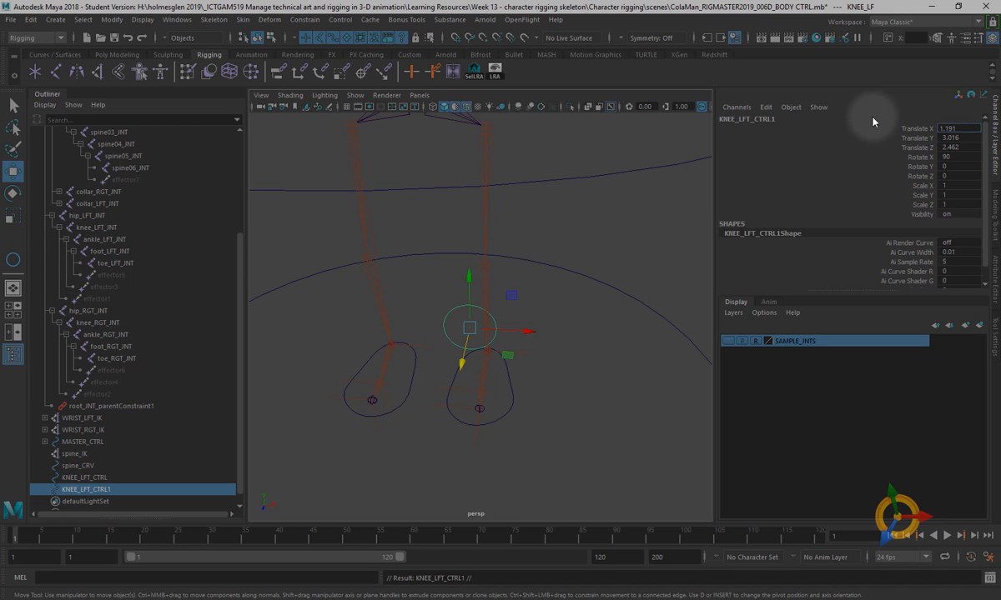
key("Return")
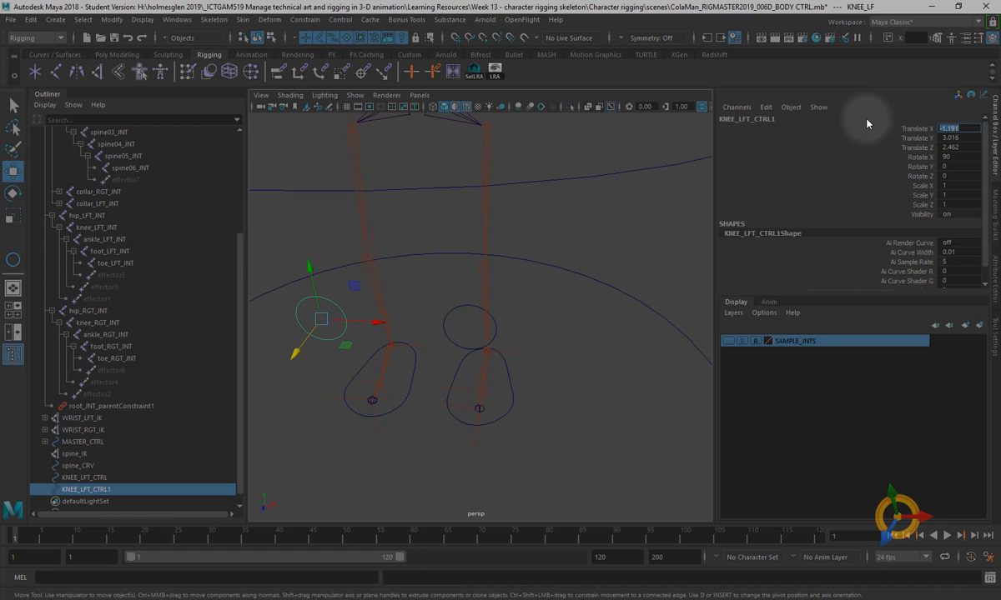
mouse_move(472, 377)
left_mouse_down("alt")
mouse_move(481, 384)
mouse_move(535, 350)
mouse_move(479, 374)
mouse_move(477, 363)
left_mouse_up("alt")
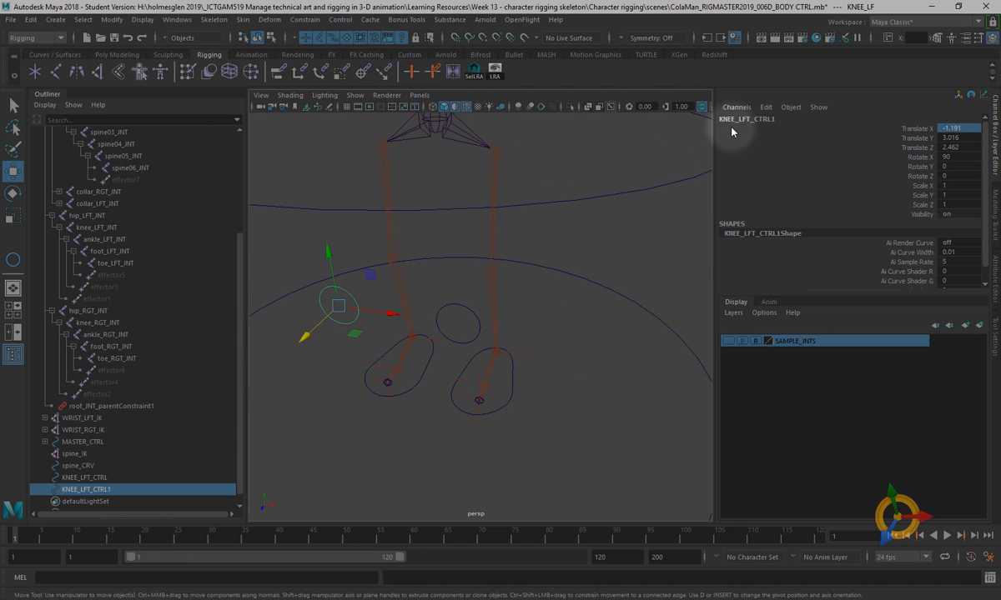
- Rename the duplicated knee control to KNEE_RGT_CTRL
left_click(733, 122)
key("Right")
key("BackSpace")
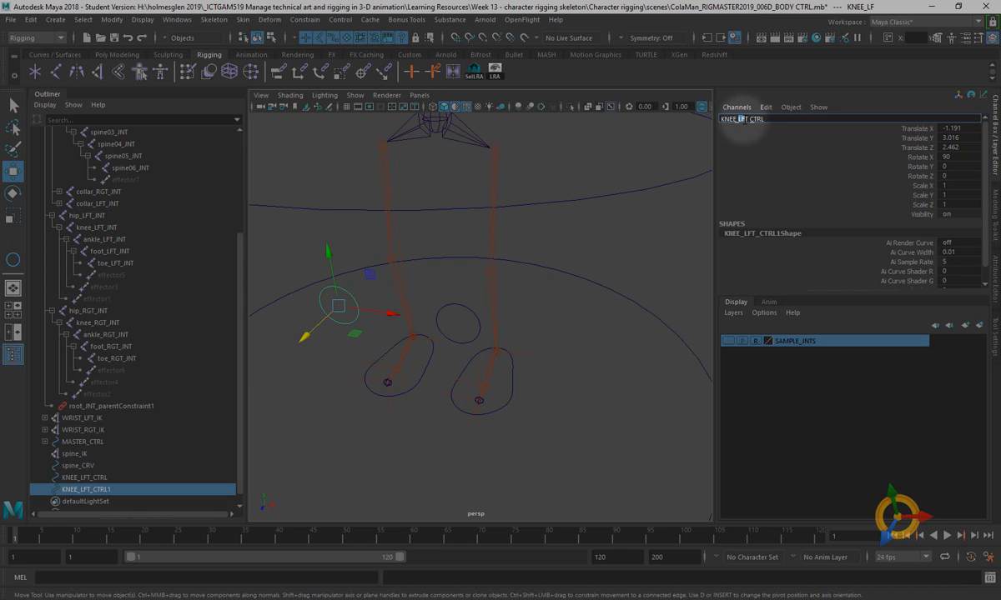
type("RG")
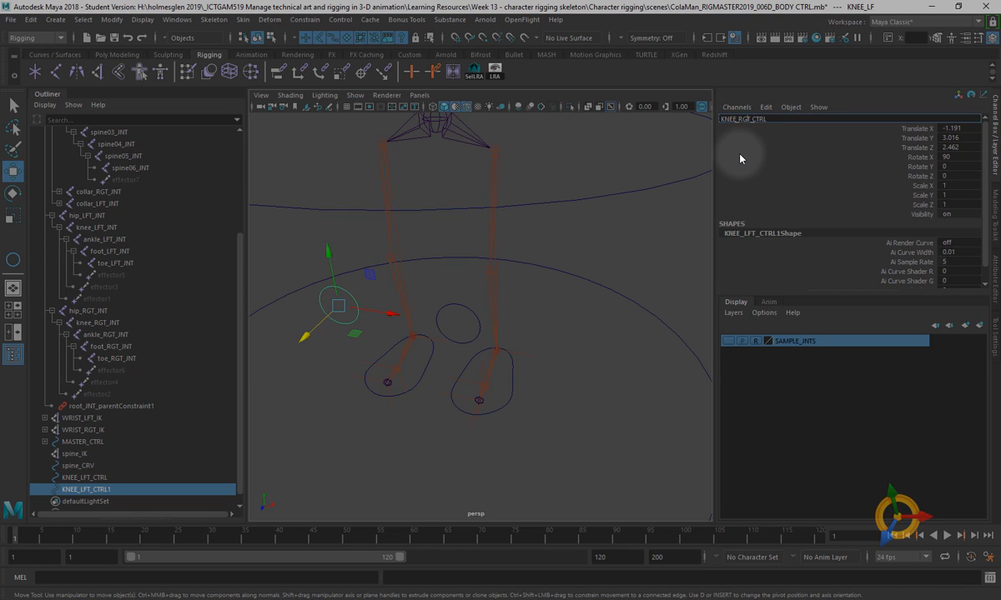
key("Return")
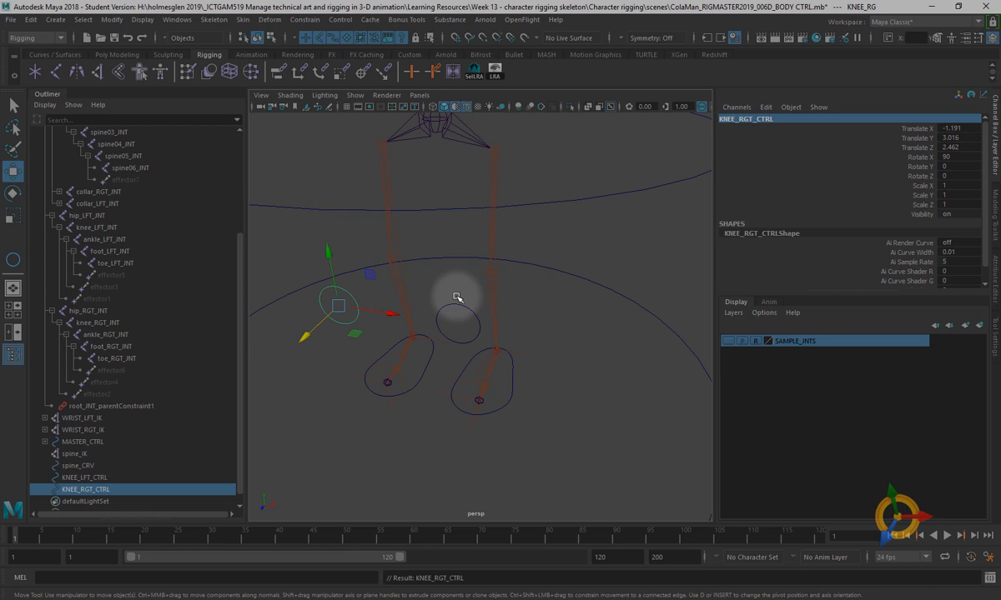
- Select KNEE_LFT_CTRL and KNEE_RGT_CTRL together and freeze their transformations
left_click(463, 345)
right_click_drag(563, 393, 544, 378, "alt")
middle_click_drag(544, 378, 563, 362, "alt")
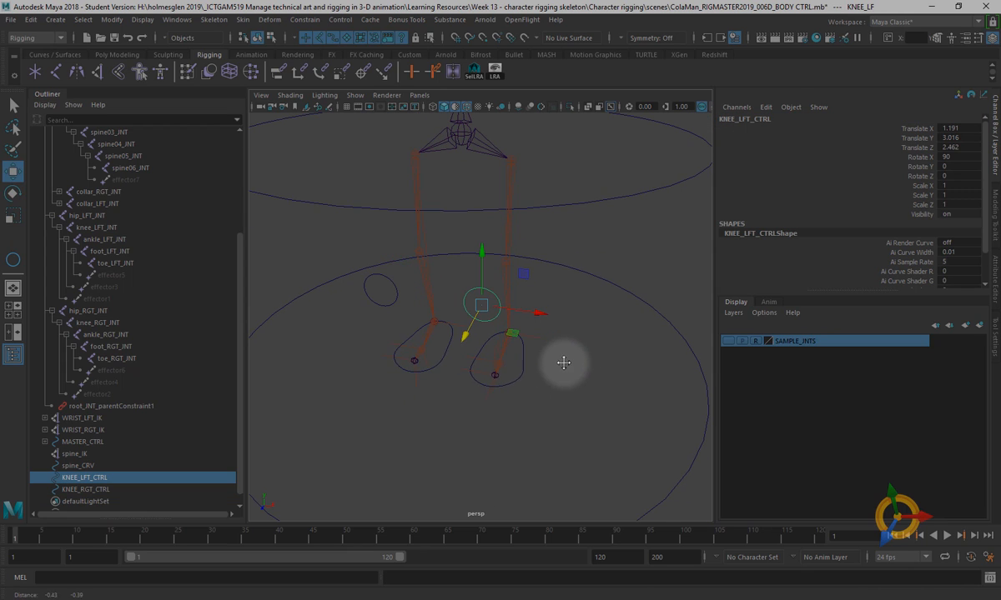
left_click(398, 282, "shift")
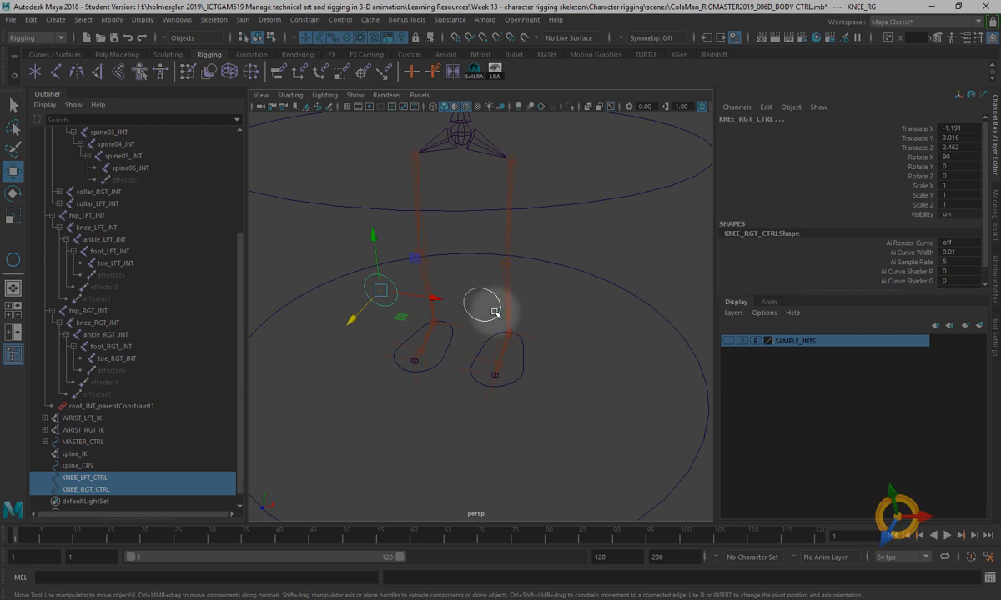
left_click(111, 20)
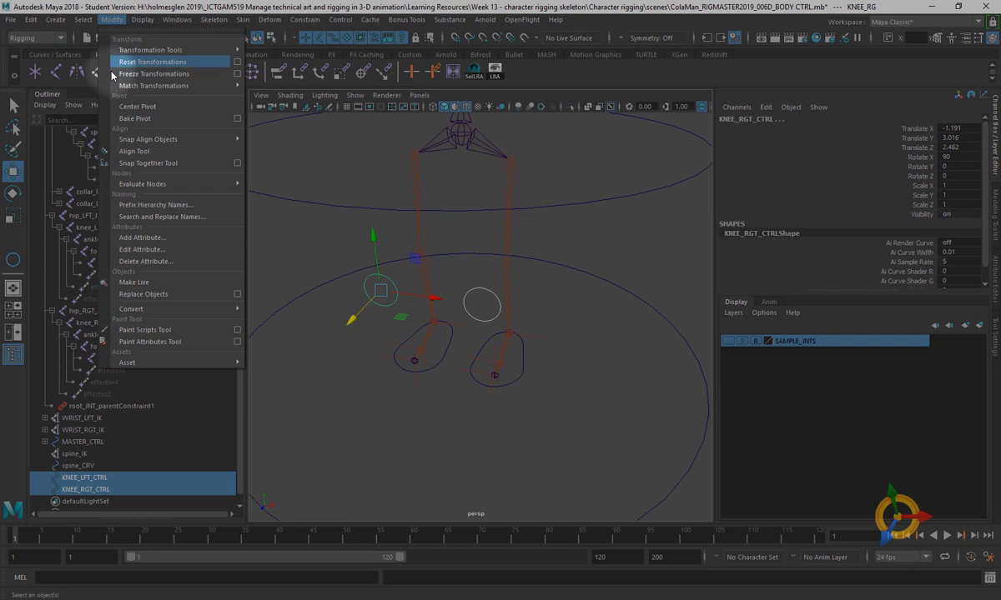
left_click(130, 60)
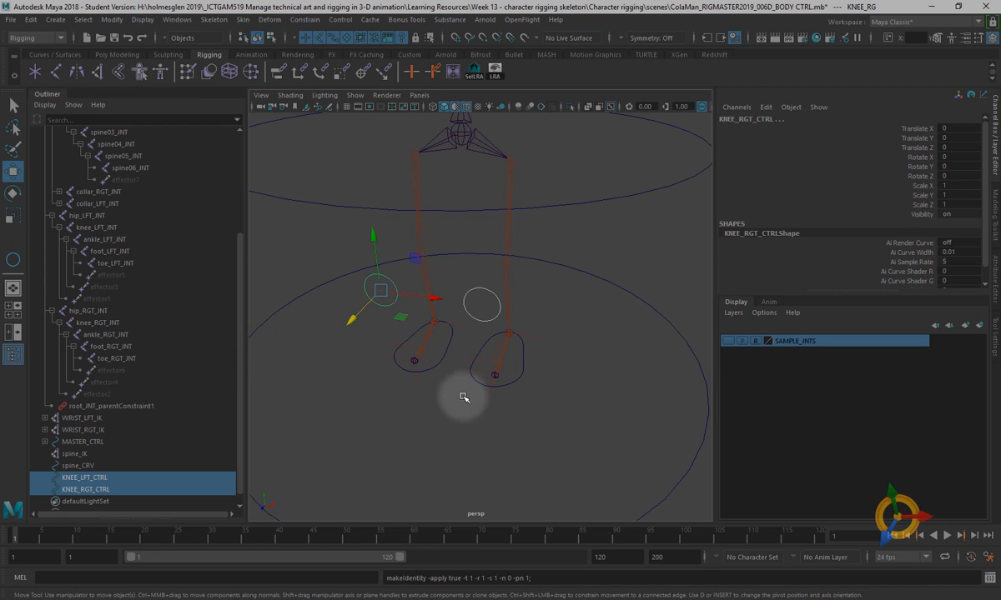
- Delete the construction history of both knee controls and deselect them
left_click(30, 19)
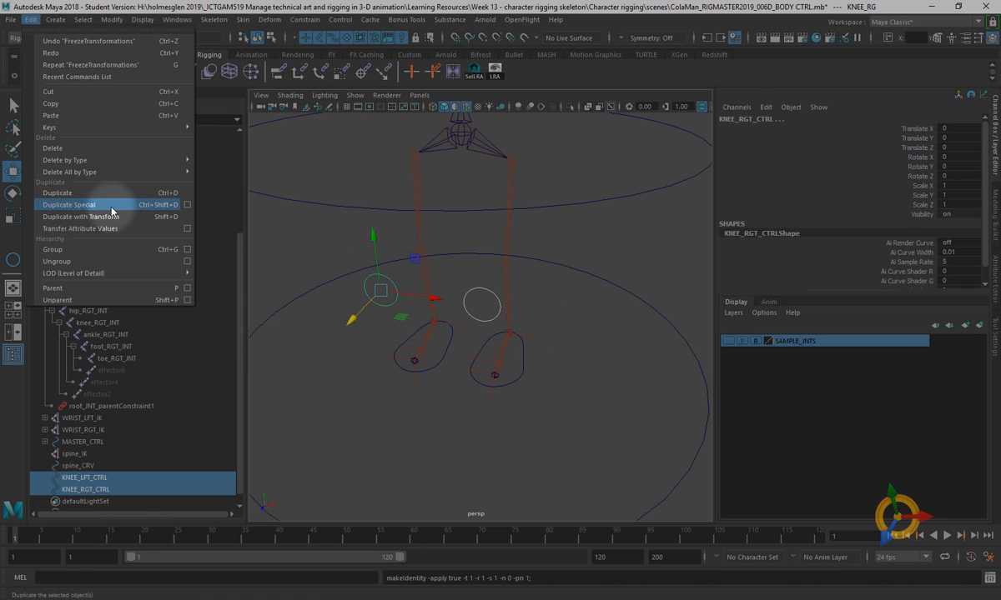
mouse_move(167, 160)
left_click(219, 171)
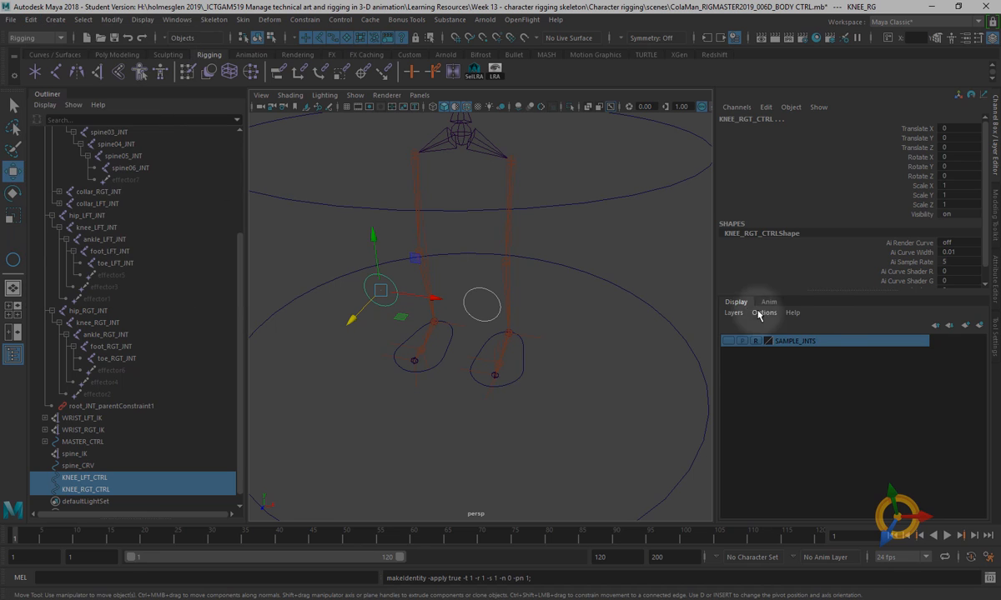
scroll(822, 254, "down", 1)
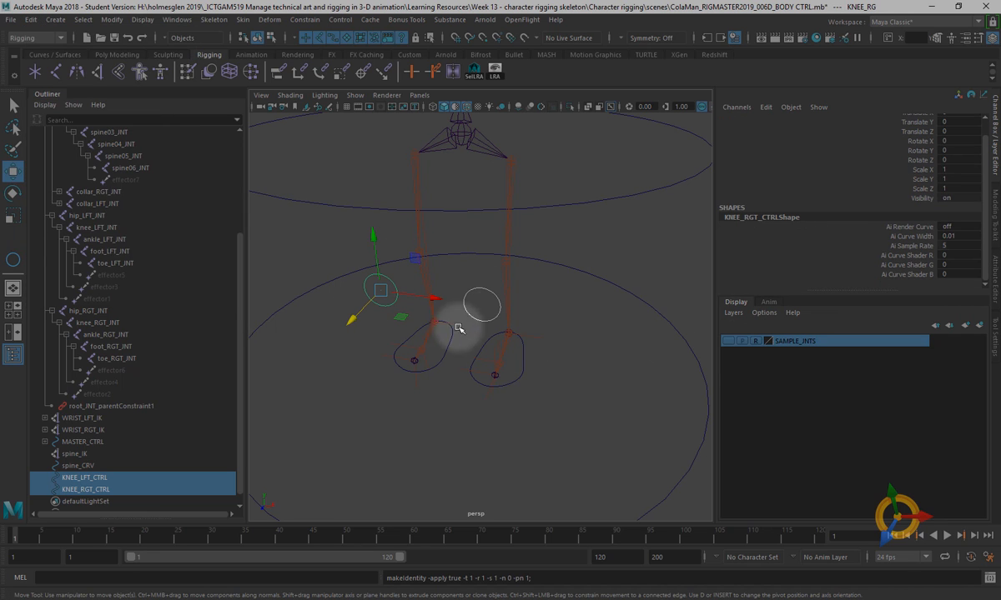
left_click_drag(534, 436, 482, 291, "alt")
left_click(585, 370)
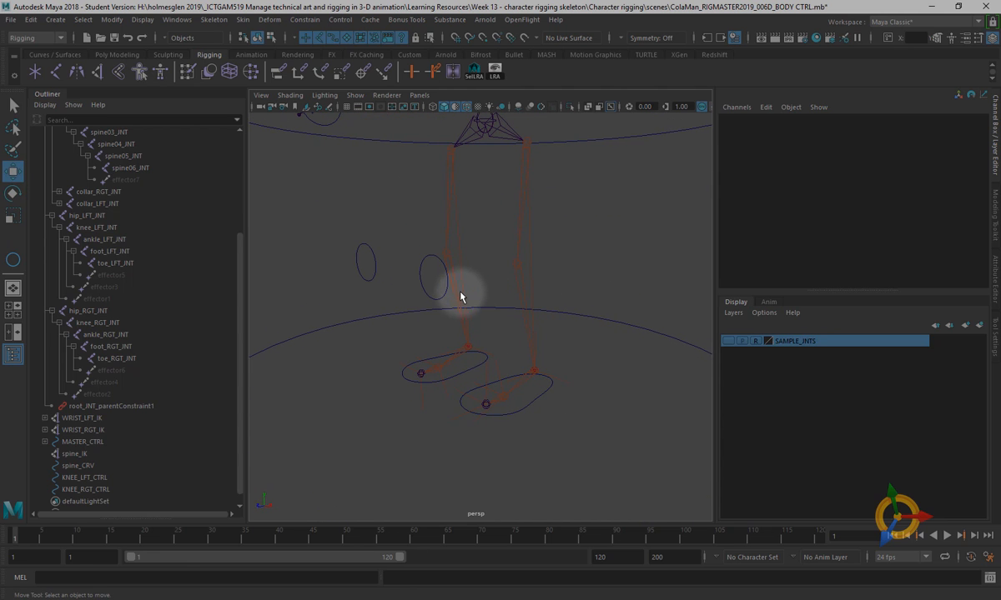
- Add a pole vector constraint from KNEE_LFT_CTRL to LFT_ANKLE_IK
key("q")
left_click(429, 265)
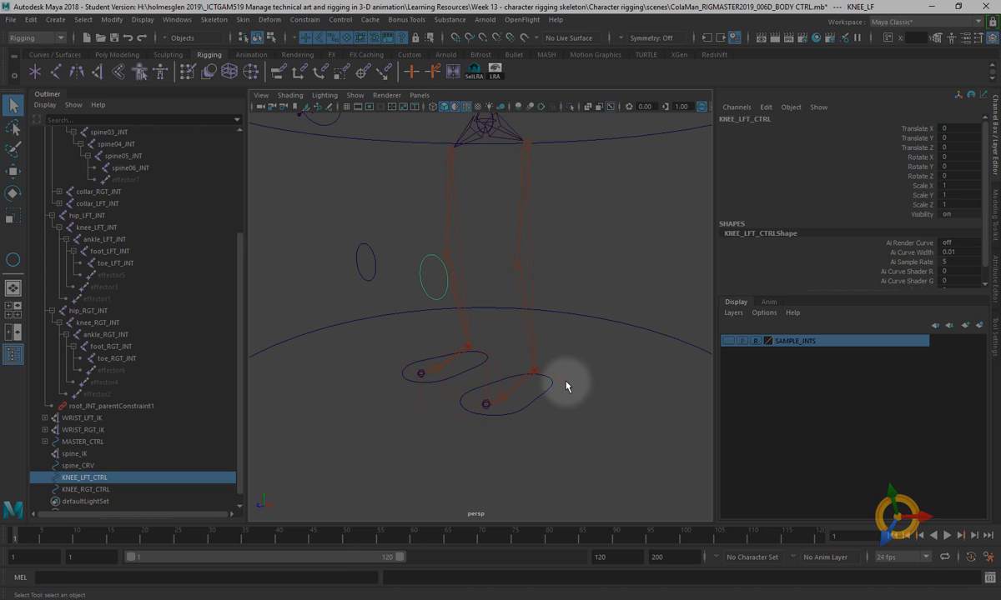
left_click(565, 383, "shift")
left_click_drag(560, 399, 546, 351, "alt")
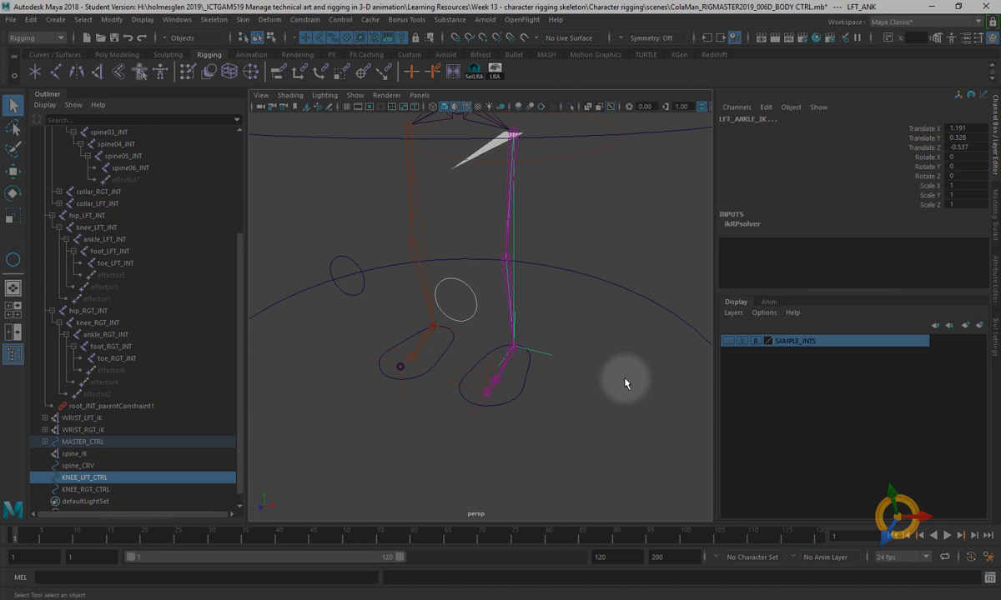
left_click_drag(626, 383, 602, 378, "alt")
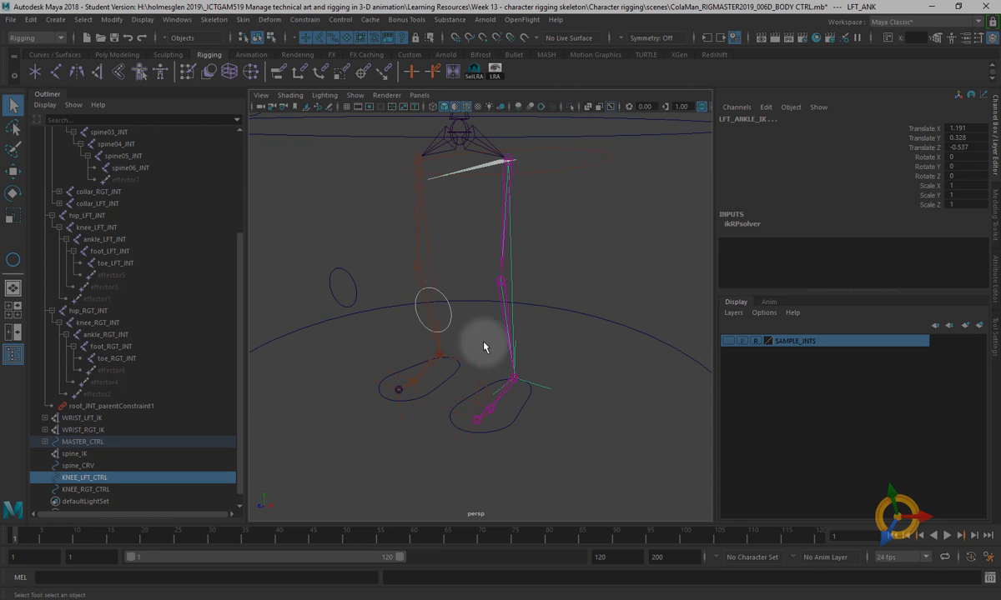
left_click(287, 20)
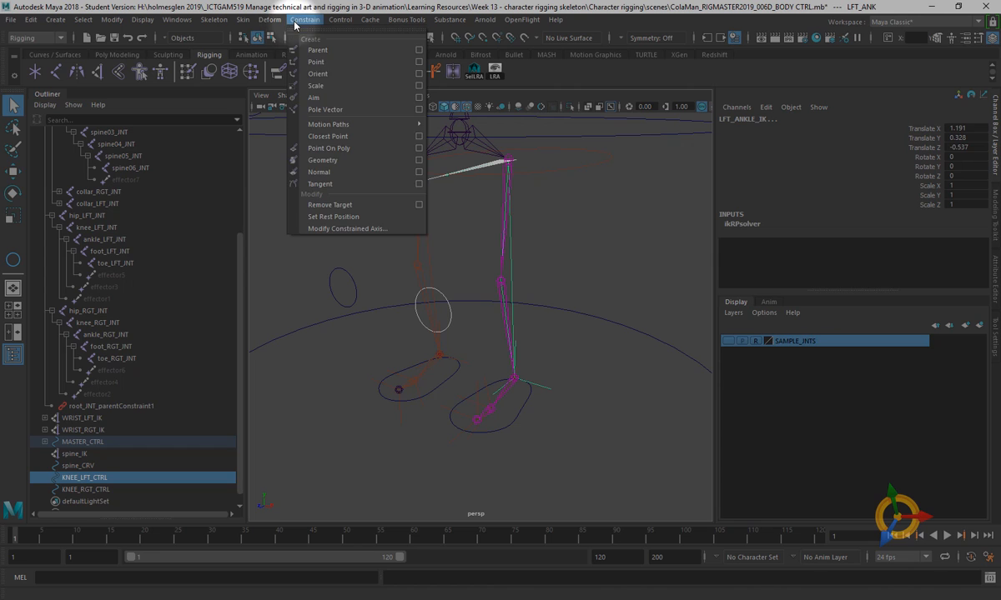
left_click(314, 106)
left_click_drag(521, 386, 382, 316, "alt")
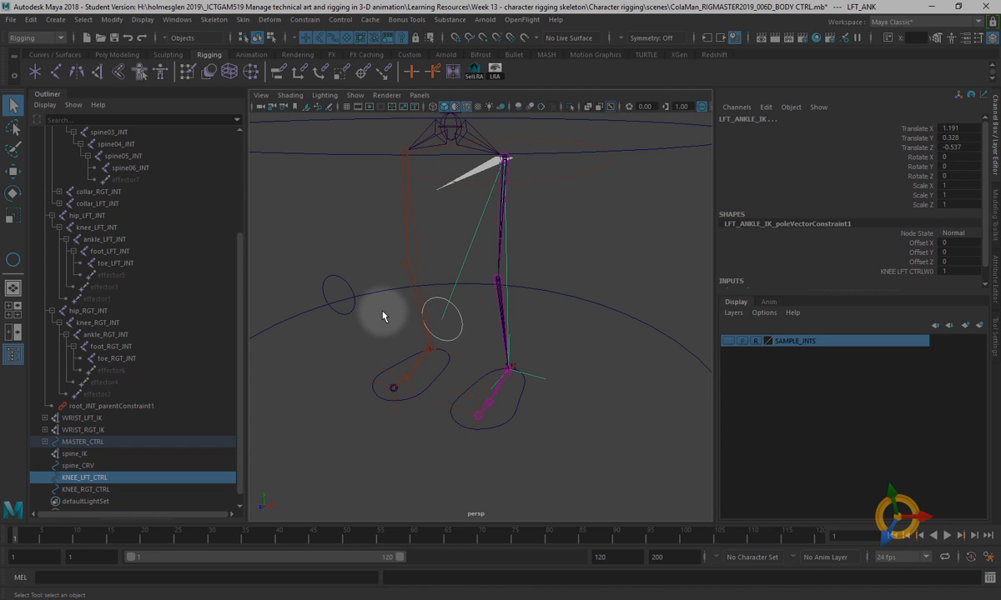
- Add a pole vector constraint from KNEE_RGT_CTRL to RGT_ANKLE_IK and clear the selection
left_click(334, 284)
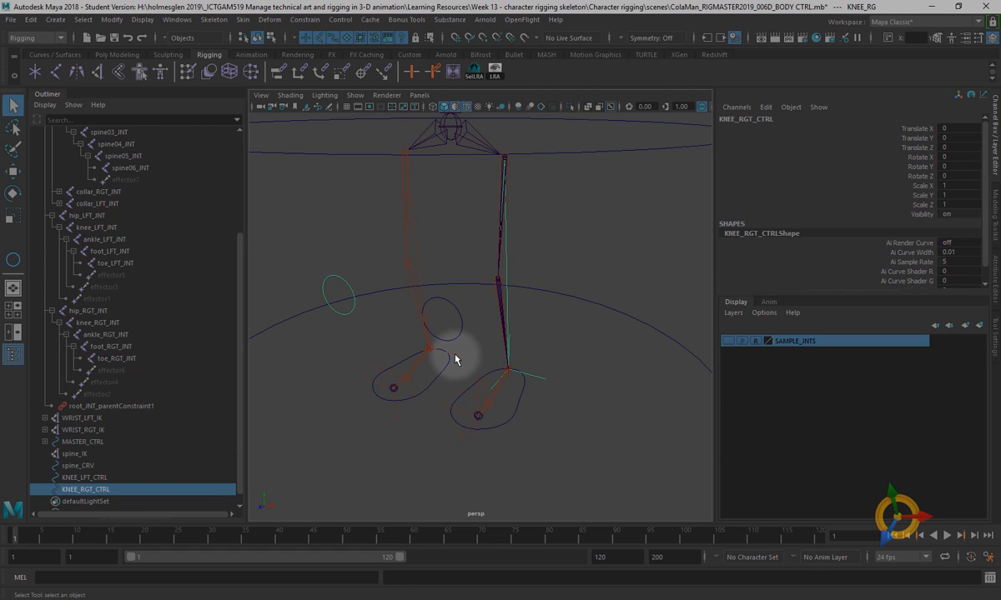
left_click(426, 332)
left_click_drag(573, 453, 596, 455, "alt")
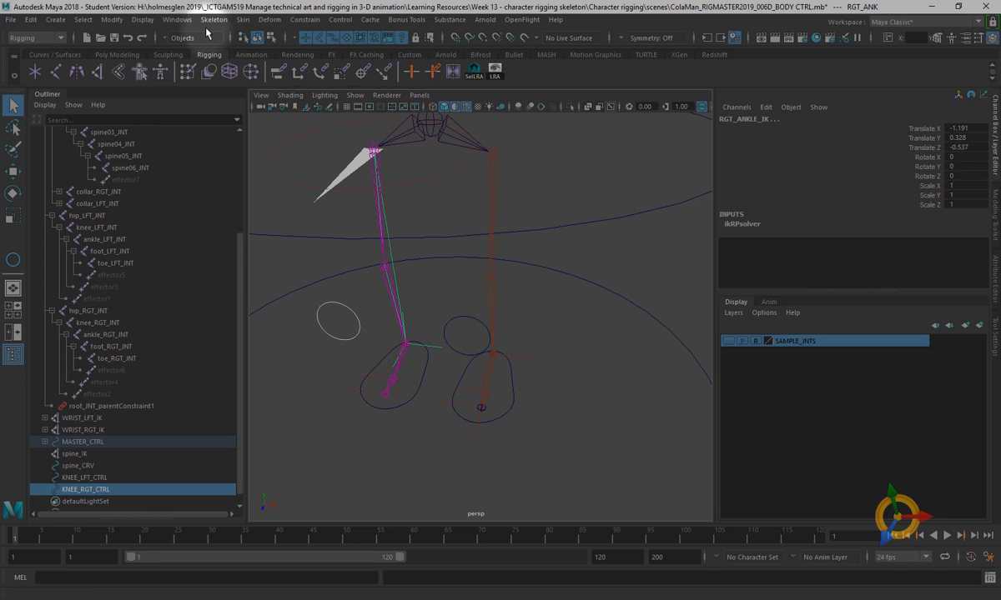
left_click(305, 20)
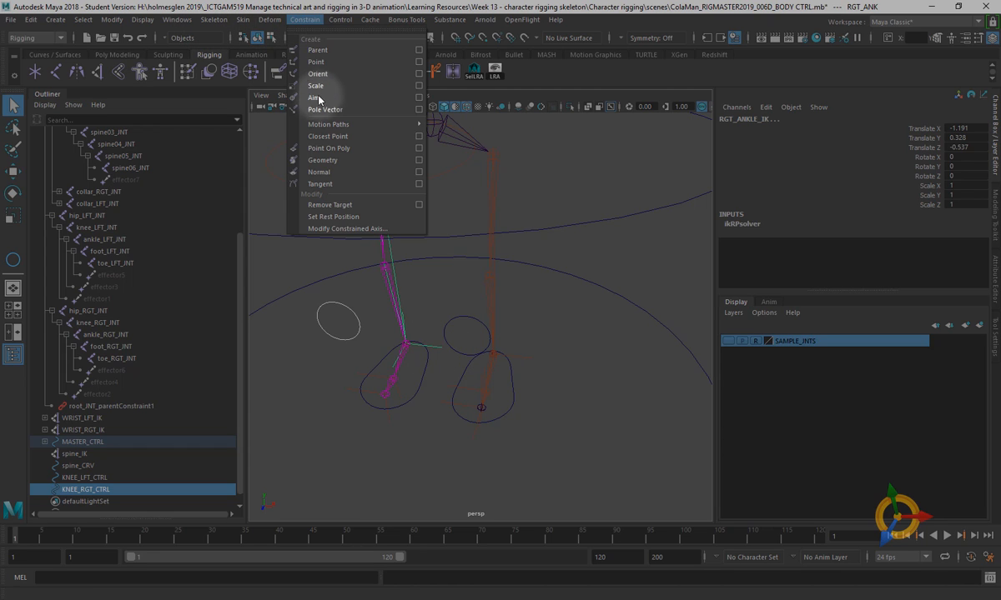
left_click(323, 109)
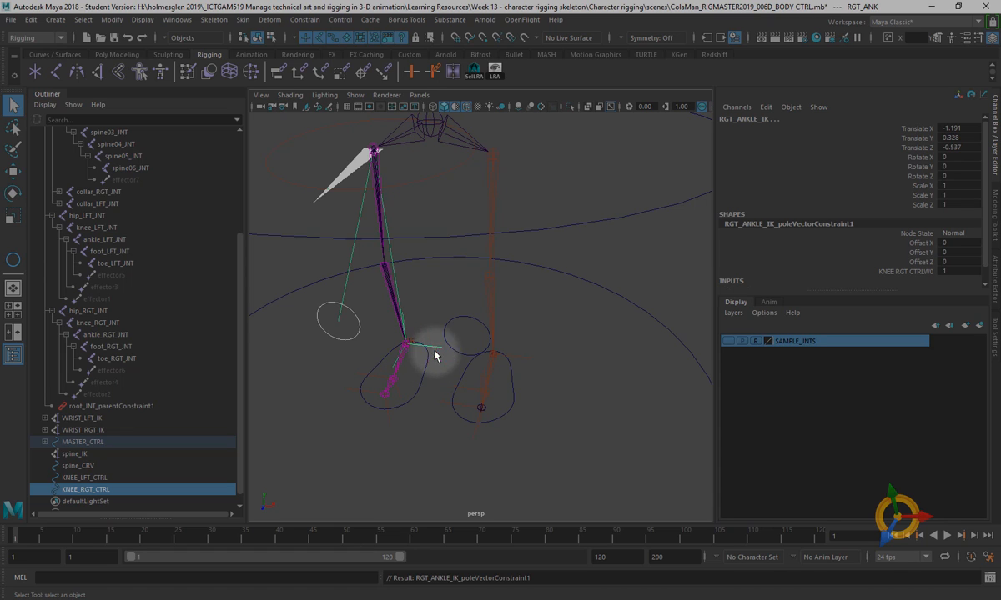
left_click(572, 251)
- Try moving KNEE_LFT_CTRL to test the left knee's pole vector and undo the move
left_click_drag(576, 346, 467, 306, "alt")
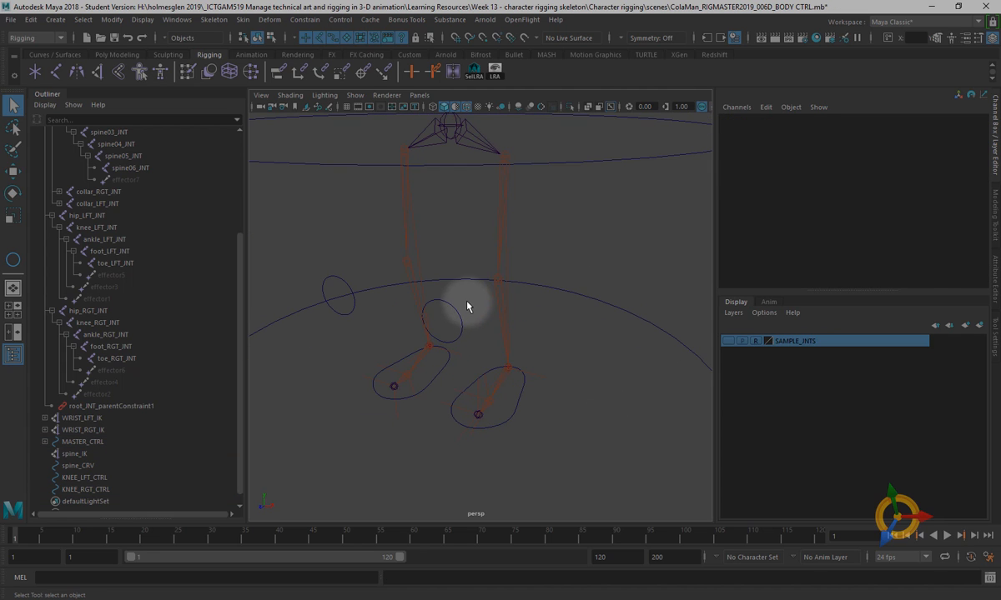
left_click(462, 311)
left_click_drag(503, 375, 554, 329, "alt")
key("w")
key("ctrl+z")
left_click_drag(636, 407, 554, 406, "alt")
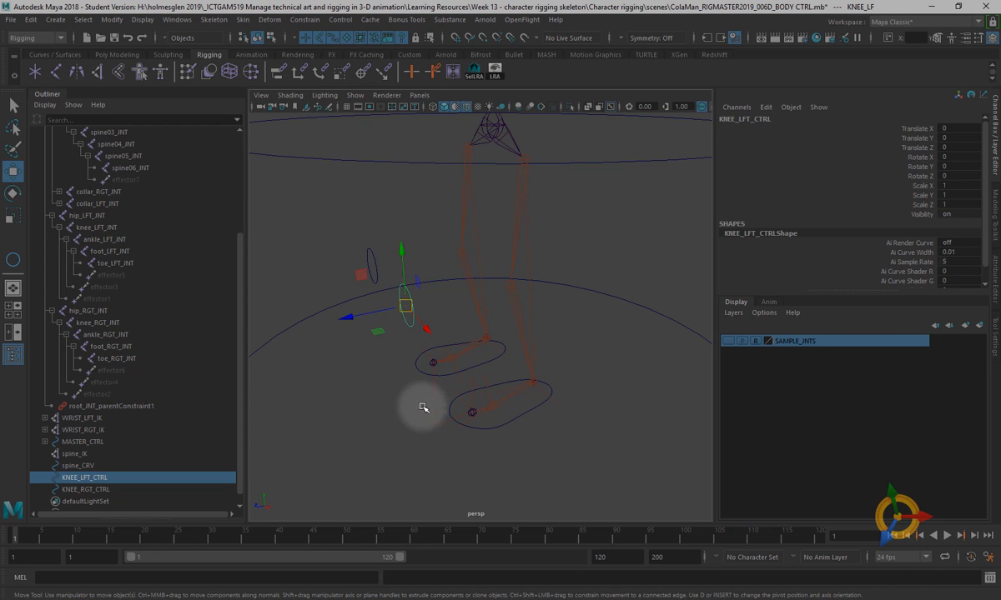
- Parent KNEE_LFT_CTRL under LFT_FOOT_CTRL and clear the selection
left_click_drag(420, 406, 388, 301, "alt")
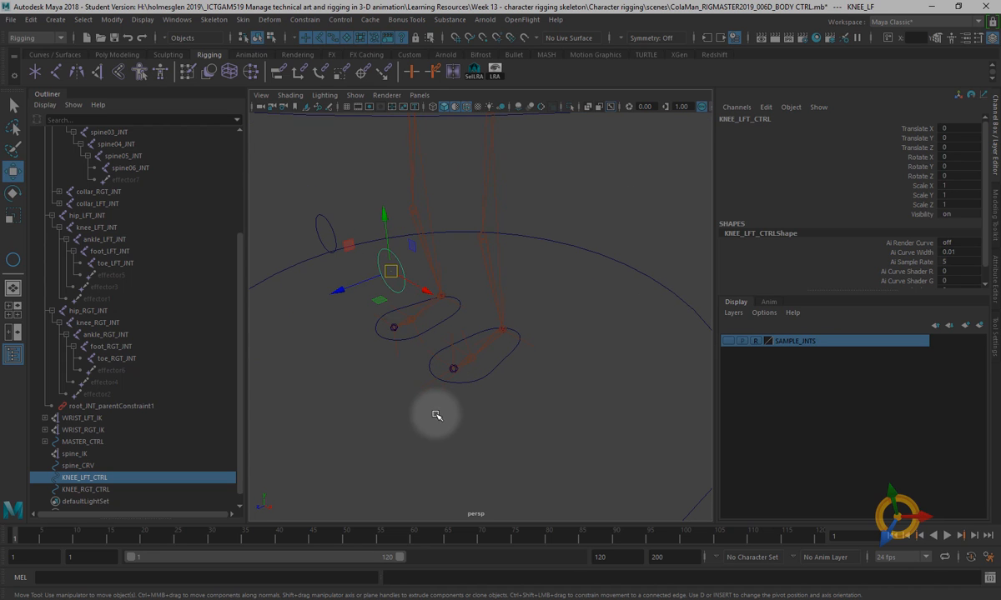
key("q")
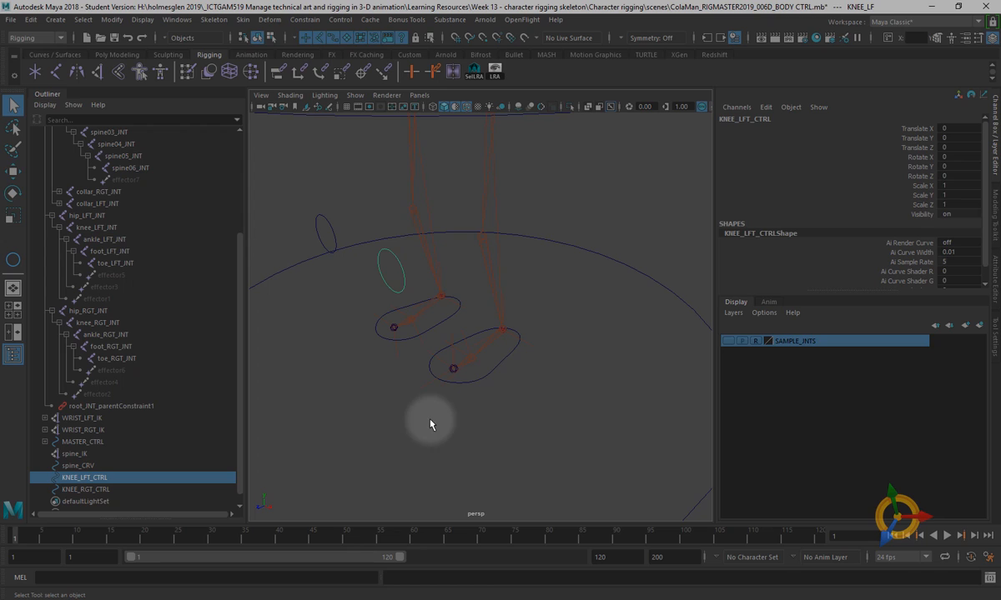
left_click(488, 381)
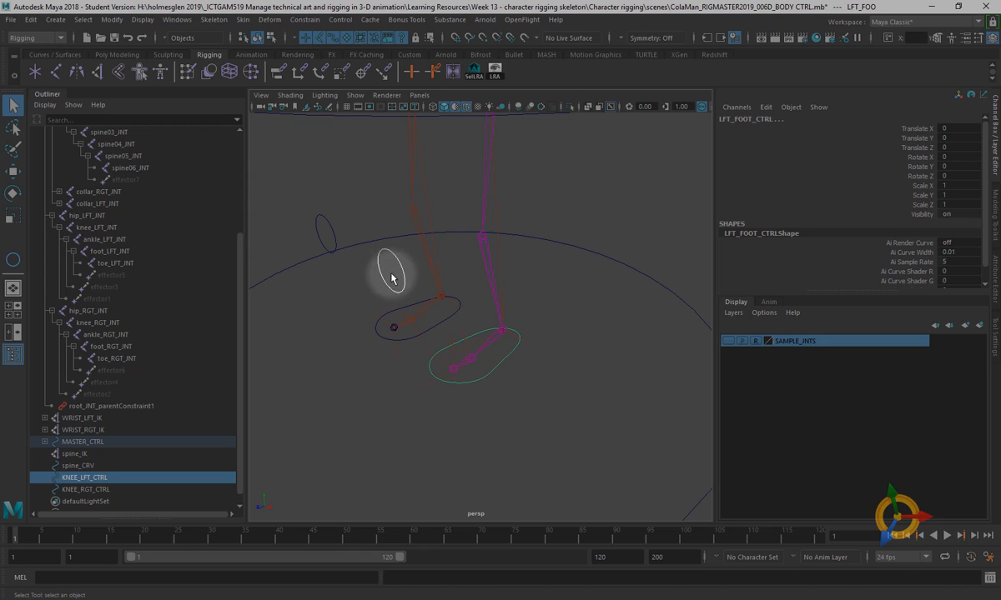
left_click(32, 20)
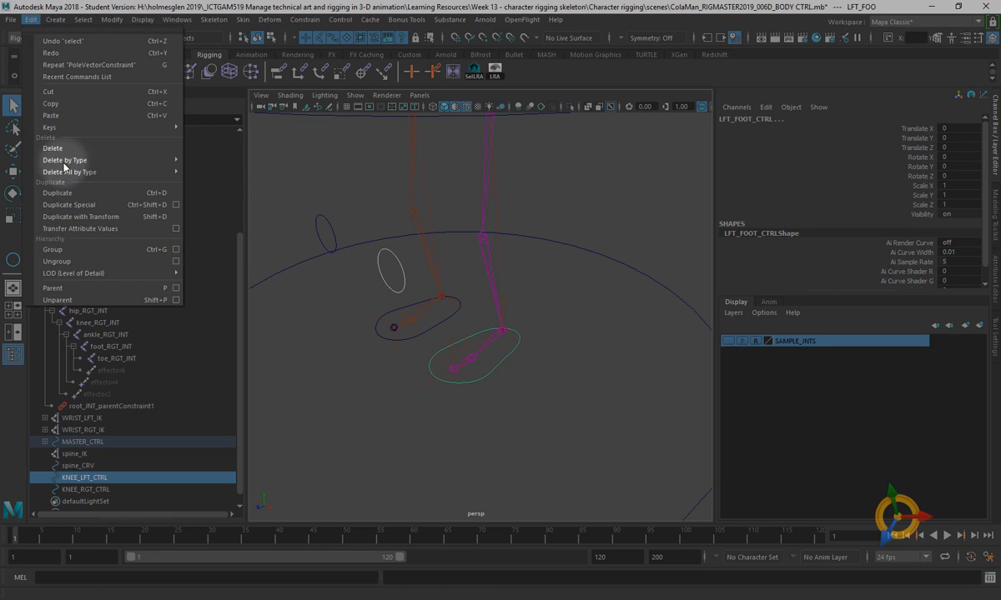
left_click(66, 286)
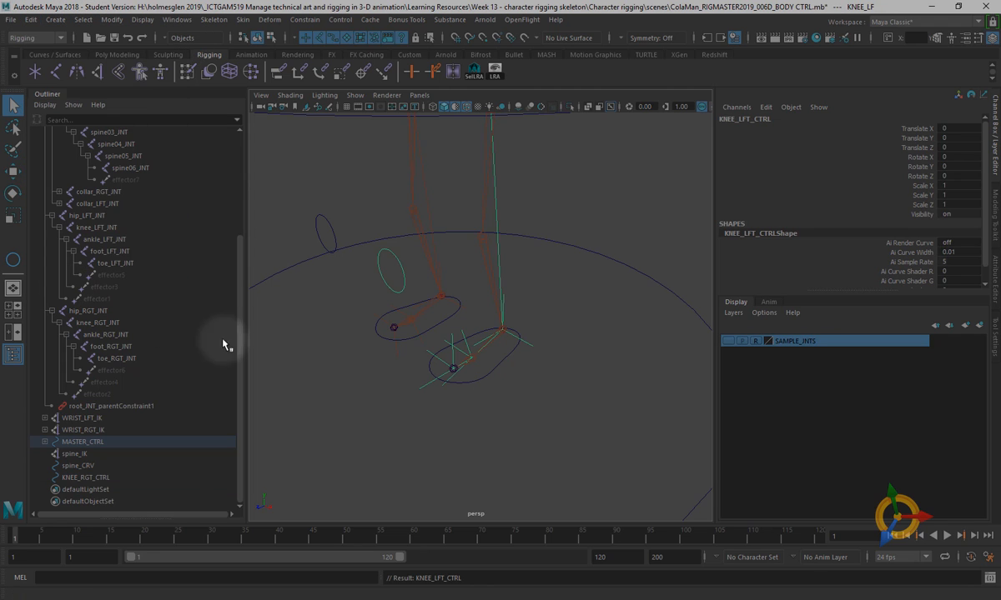
left_click(307, 370)
- Parent KNEE_RGT_CTRL under RGT_FOOT_CTRL and clear the selection
left_click_drag(317, 227, 318, 230)
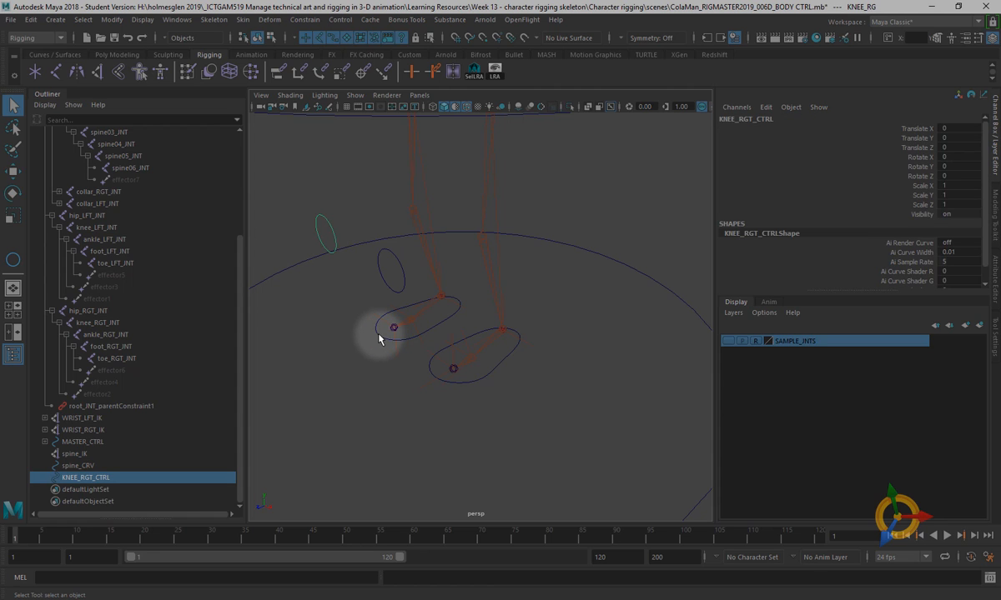
left_click(379, 337, "shift")
left_click(31, 20)
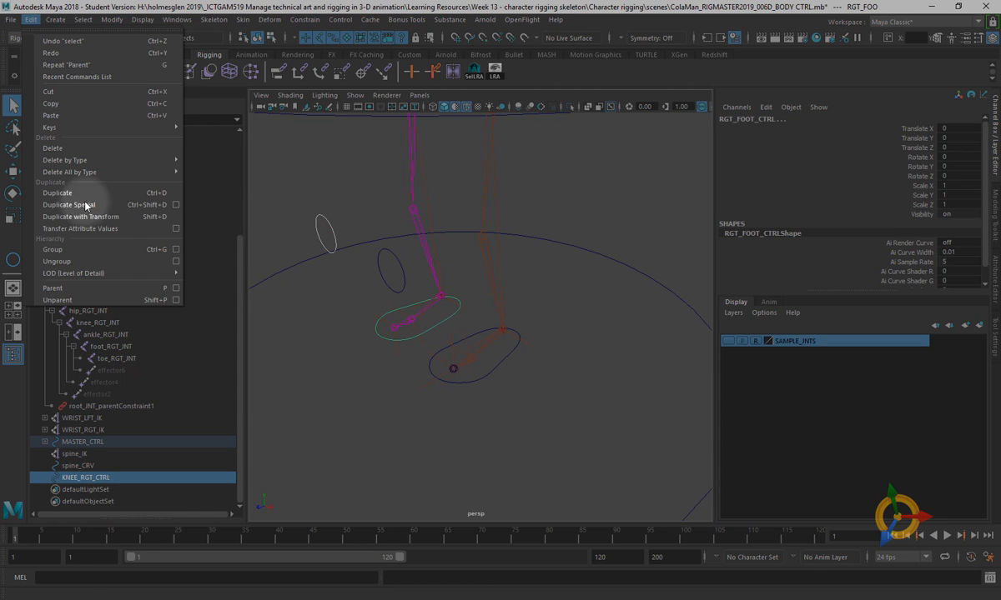
left_click(57, 288)
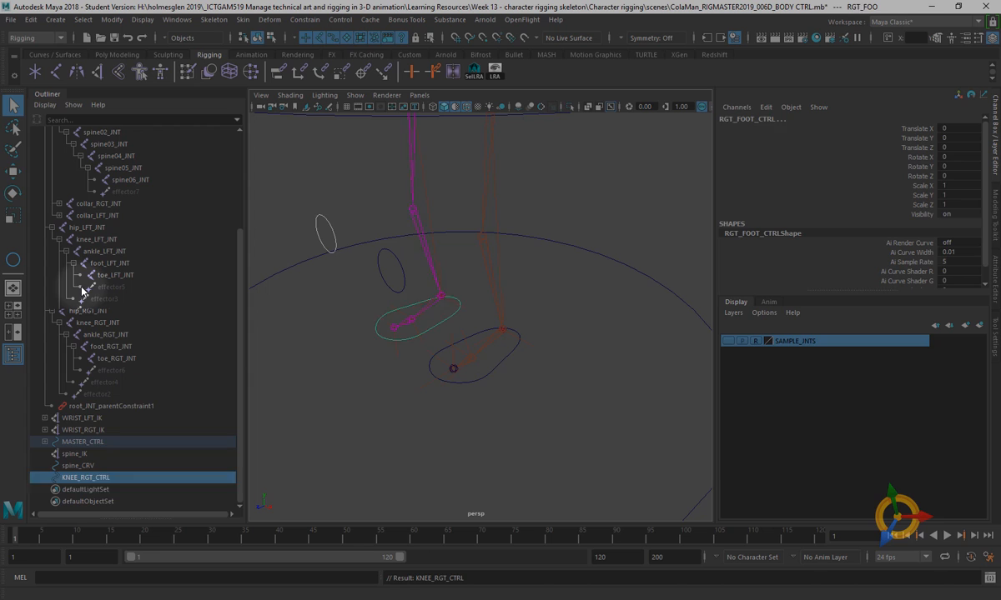
left_click(406, 416)
- Select MASTER_CTRL and examine which leg, foot and knee controls belong to its hierarchy
left_click_drag(499, 460, 450, 410, "alt")
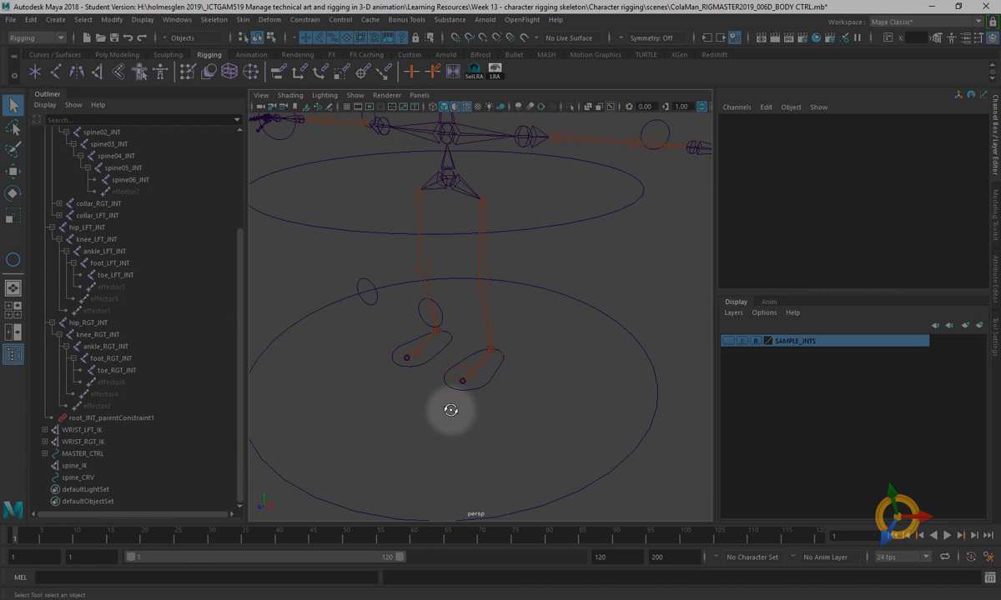
scroll(544, 416, "down", 5)
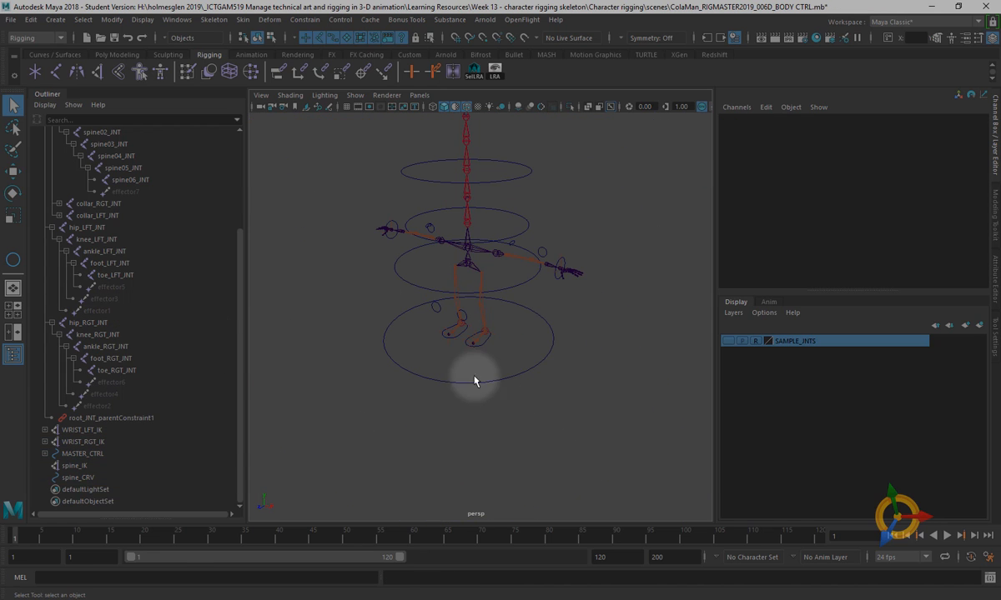
left_click(520, 376)
middle_click_drag(616, 337, 615, 395, "alt")
mouse_move(615, 395)
left_mouse_down("alt")
mouse_move(613, 407)
mouse_move(666, 376)
mouse_move(610, 389)
left_mouse_up("alt")
left_click_drag(398, 351, 484, 358, "alt")
middle_click_drag(485, 357, 477, 356, "alt")
right_click_drag(346, 281, 514, 455, "alt")
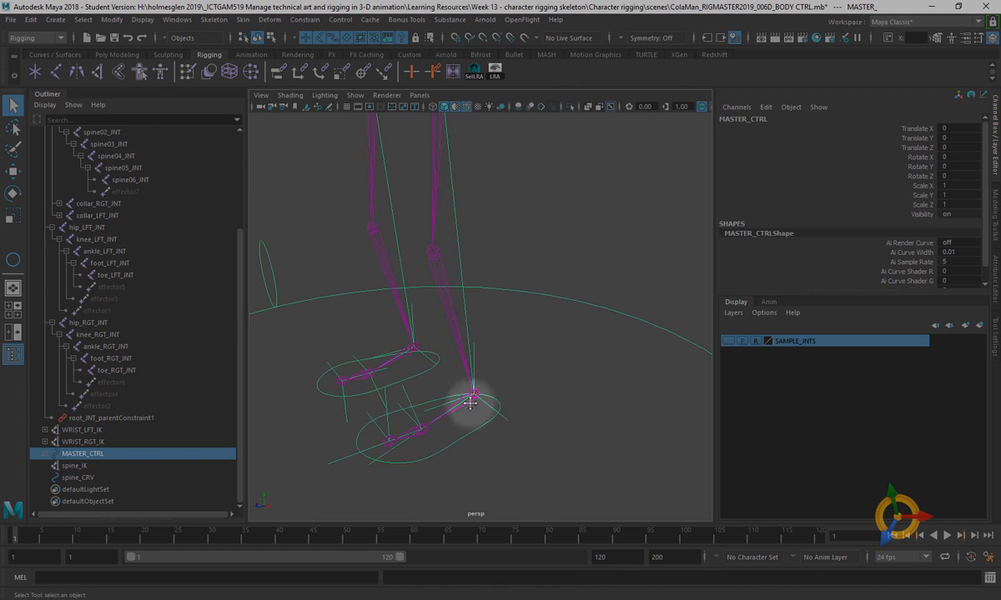
middle_click_drag(471, 402, 535, 360, "alt")
- Try moving LFT_FOOT_CTRL to test how the left leg and knee control follow, and undo the move
left_click(532, 392)
left_click_drag(535, 450, 467, 339, "alt")
key("w")
middle_click_drag(496, 328, 516, 327)
key("ctrl+z")
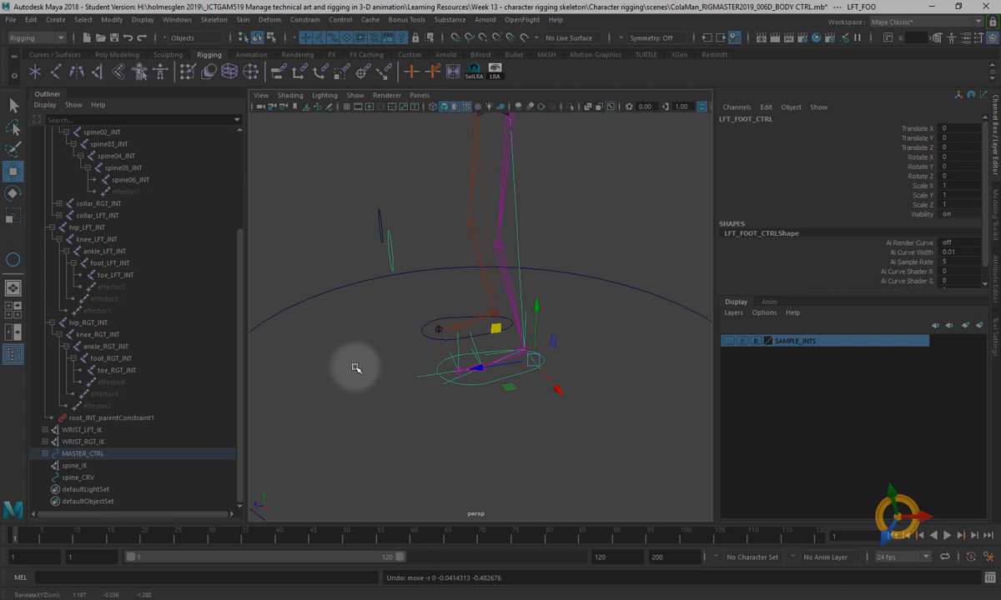
left_click_drag(354, 368, 344, 340, "alt")
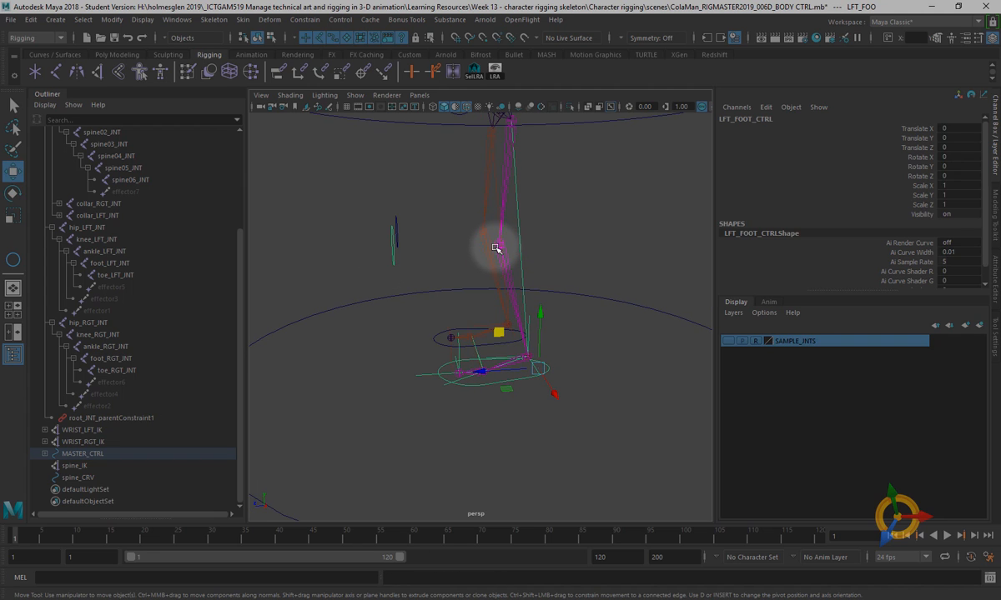
left_click_drag(572, 379, 550, 282, "alt")
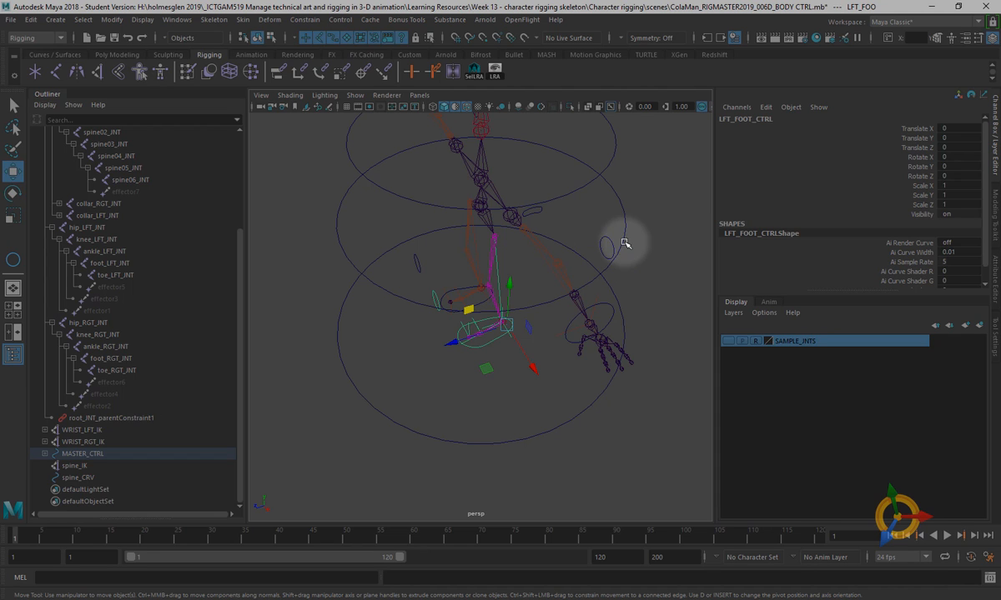
left_click_drag(491, 386, 410, 279, "alt")
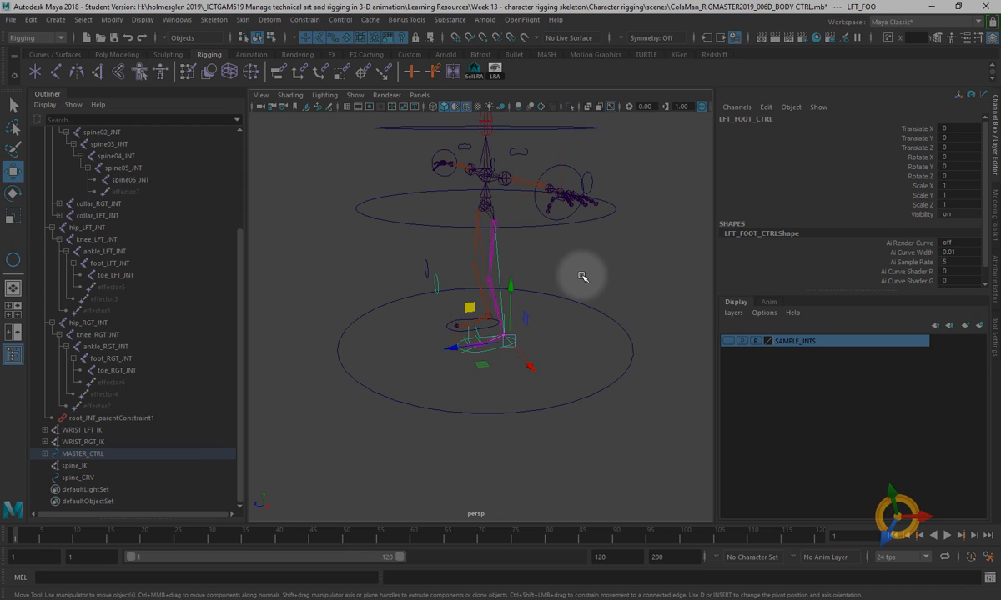
left_click_drag(508, 214, 583, 231, "alt")
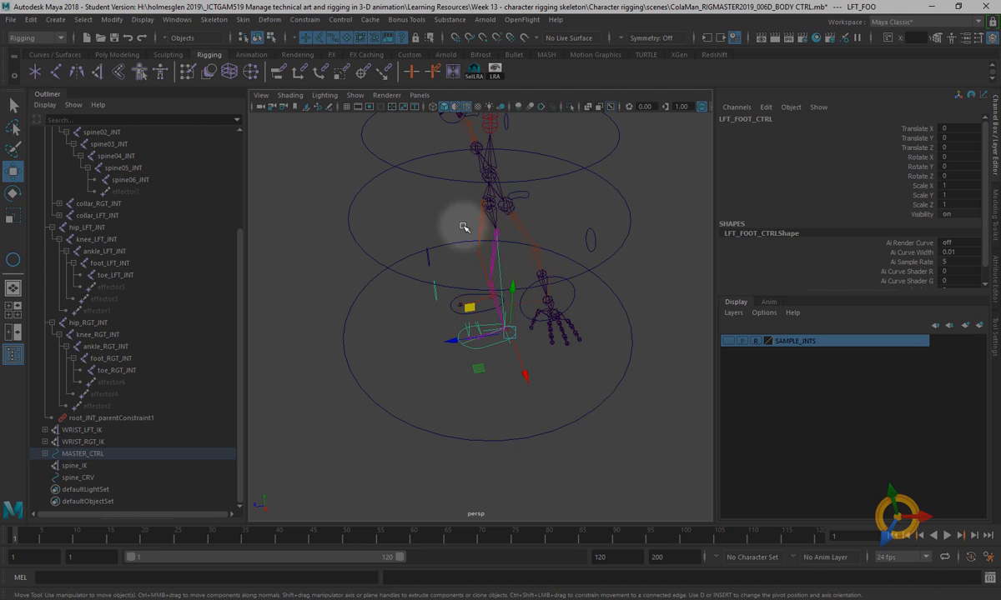
left_click_drag(473, 386, 444, 370, "alt")
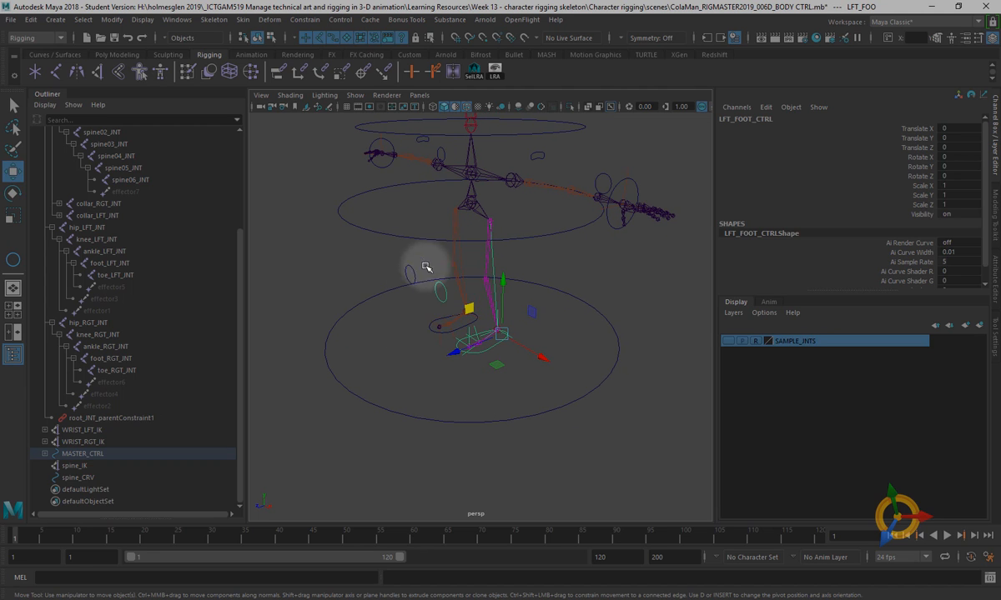
- Select LFT_FOOT_CTRL, locate it in the Outliner under MASTER_CTRL and expand its group hierarchy
left_click(525, 380)
left_click_drag(525, 380, 543, 270, "alt")
right_click_drag(543, 270, 714, 432, "alt")
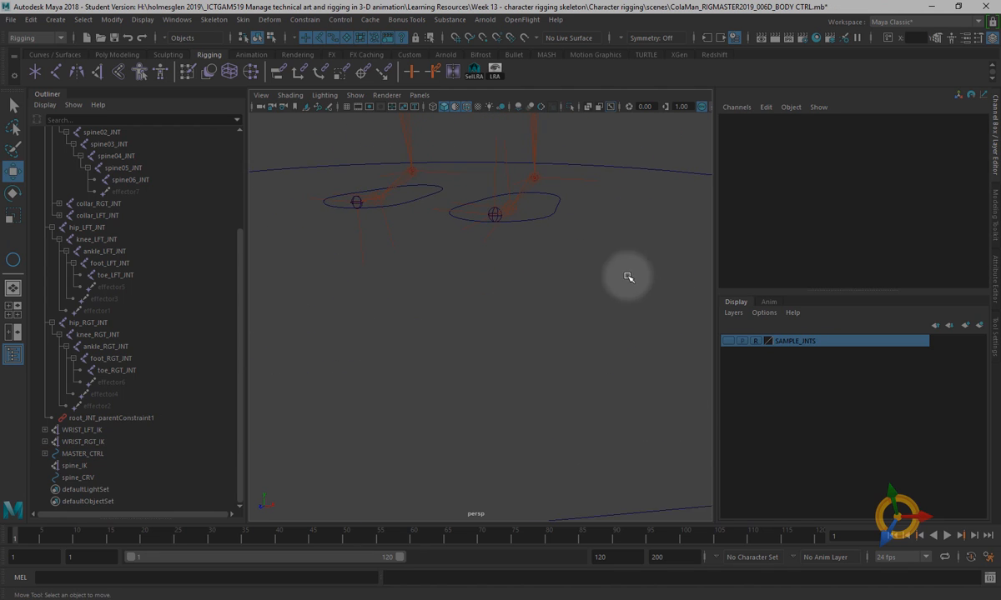
middle_click_drag(628, 279, 615, 350, "alt")
left_click_drag(615, 350, 564, 368, "alt")
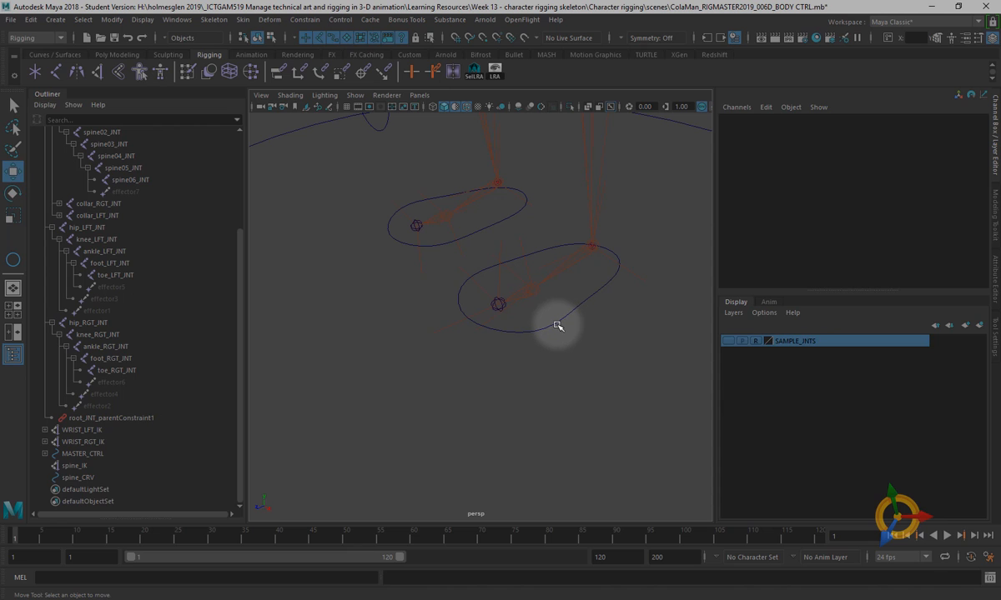
left_click(535, 331)
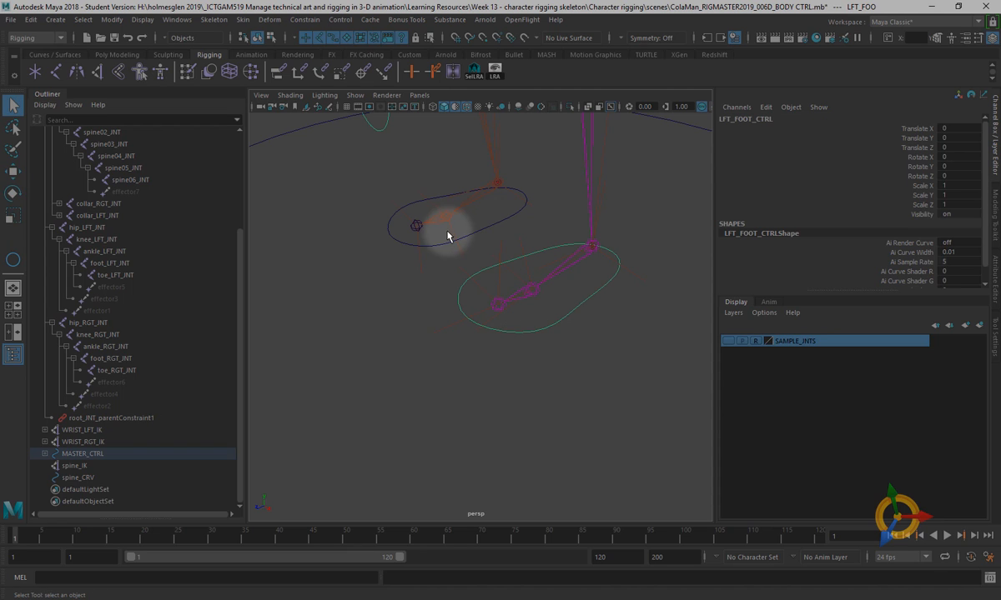
left_click_drag(572, 392, 409, 504, "alt")
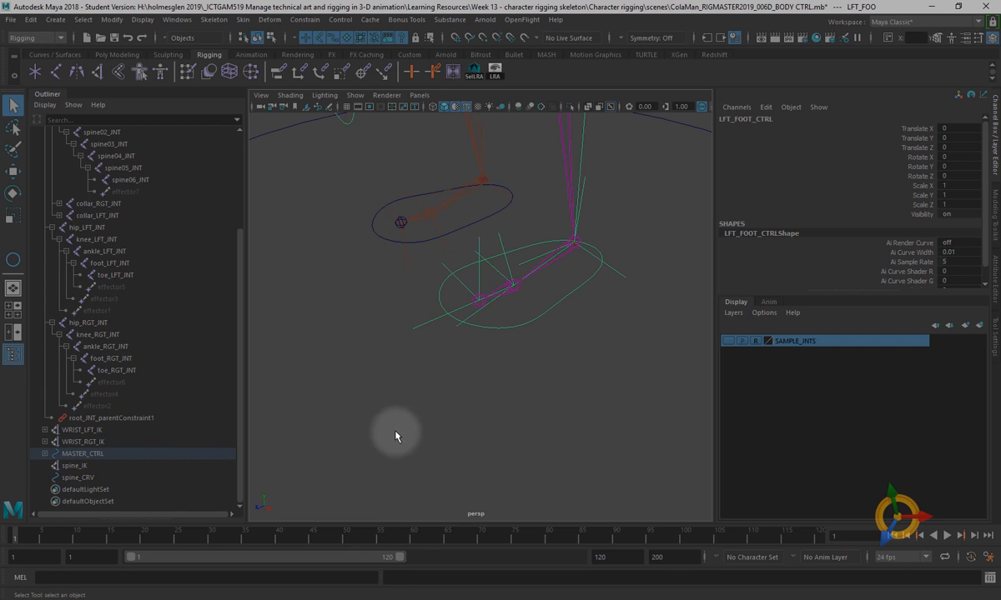
scroll(131, 435, "up", 4)
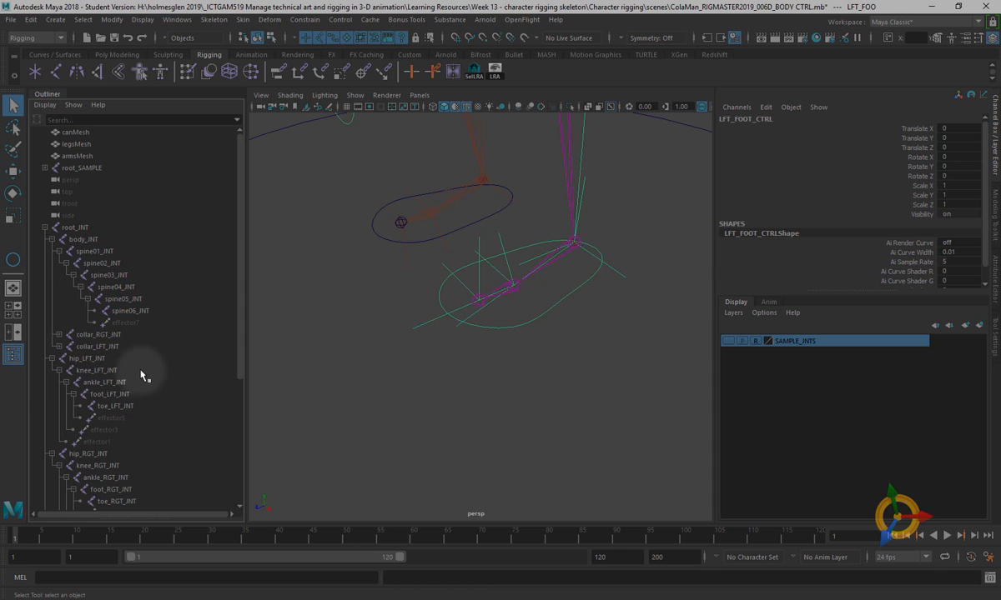
scroll(133, 350, "down", 5)
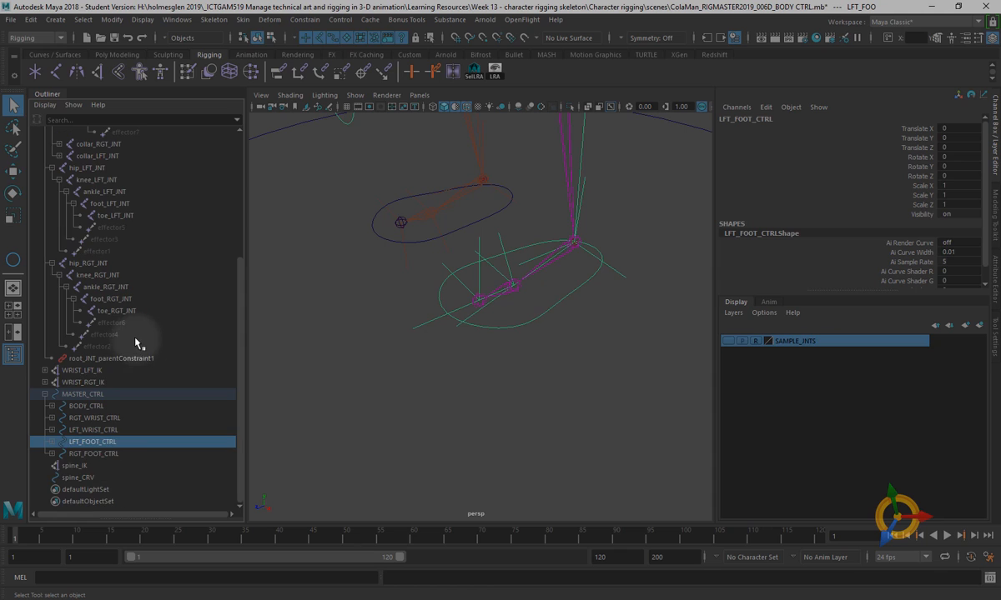
left_click(51, 442)
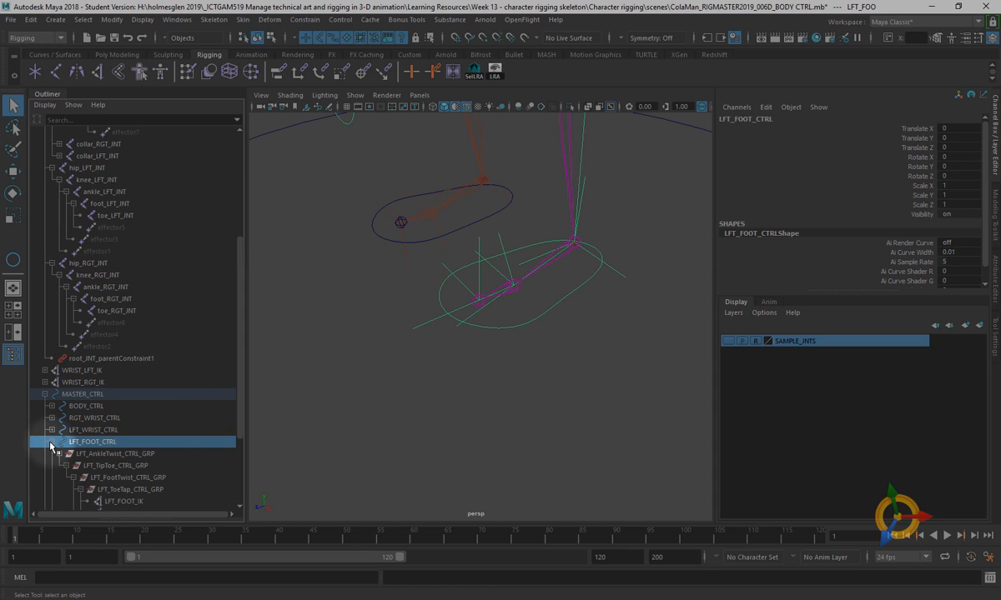
- Close the foot IK groups reference image and add a keyable float attribute named Ankle Twist to LFT_FOOT_CTRL
scroll(131, 388, "down", 3)
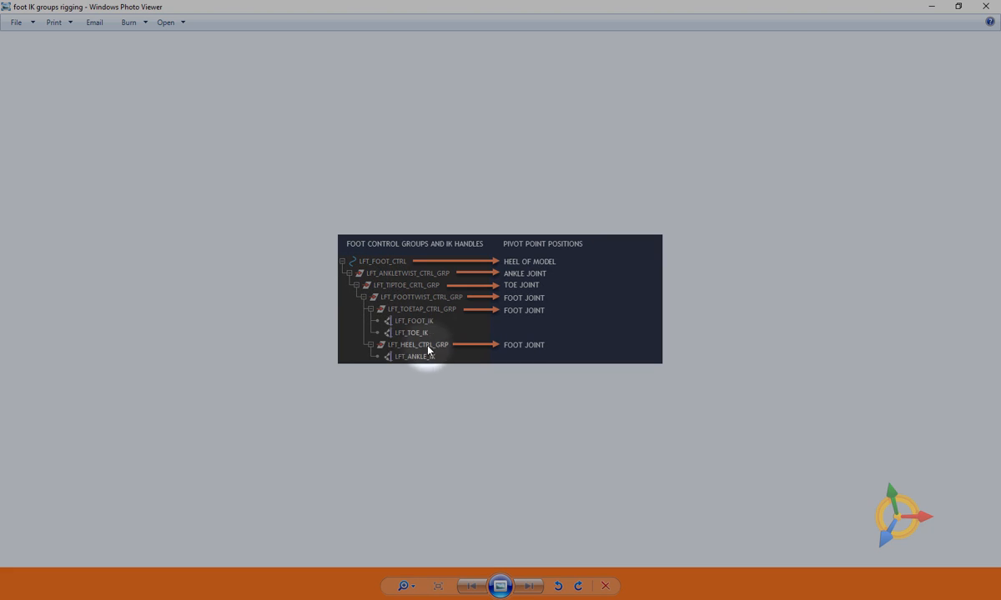
left_click(986, 6)
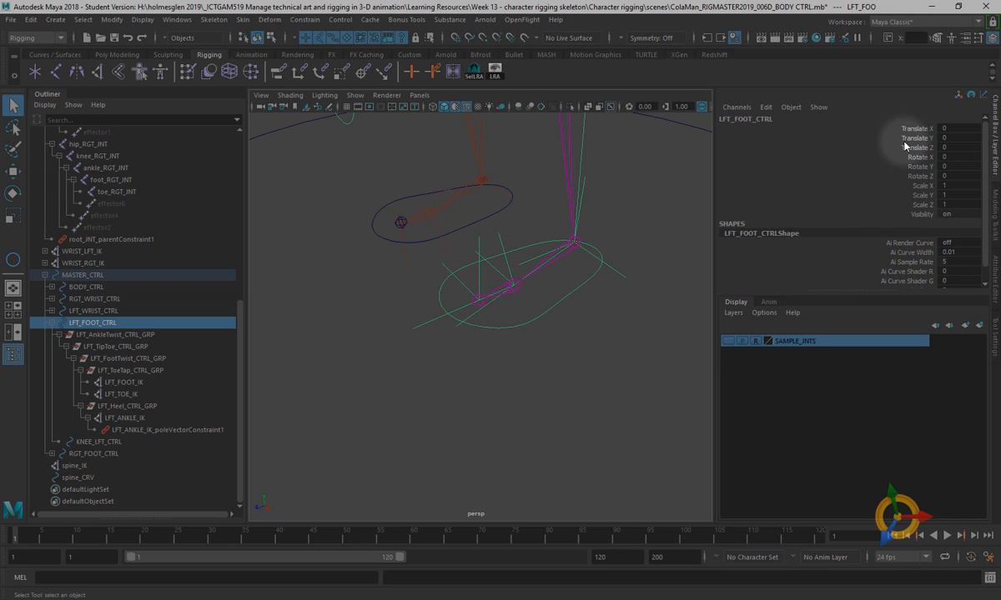
left_click(764, 106)
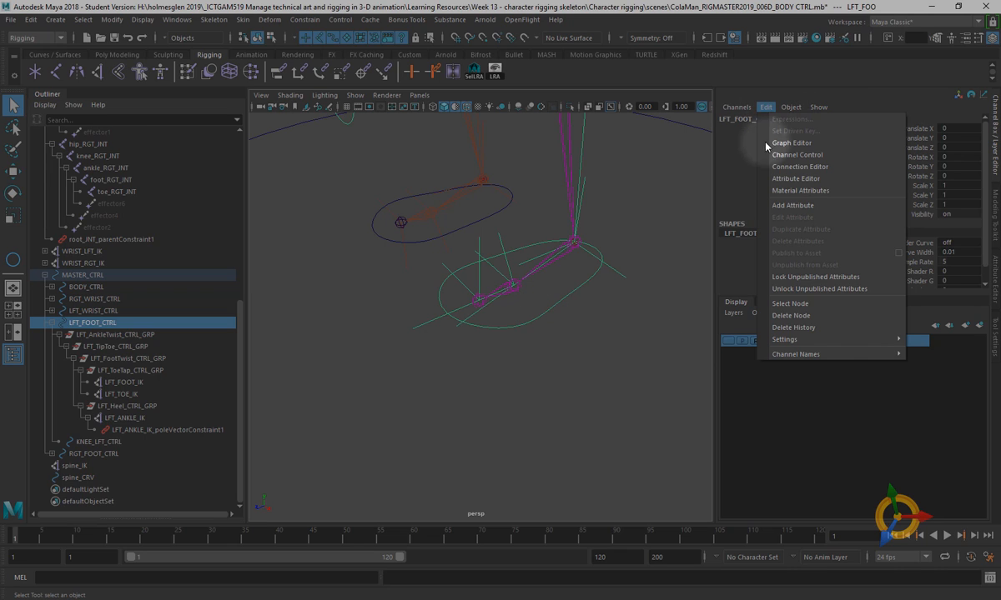
left_click(776, 206)
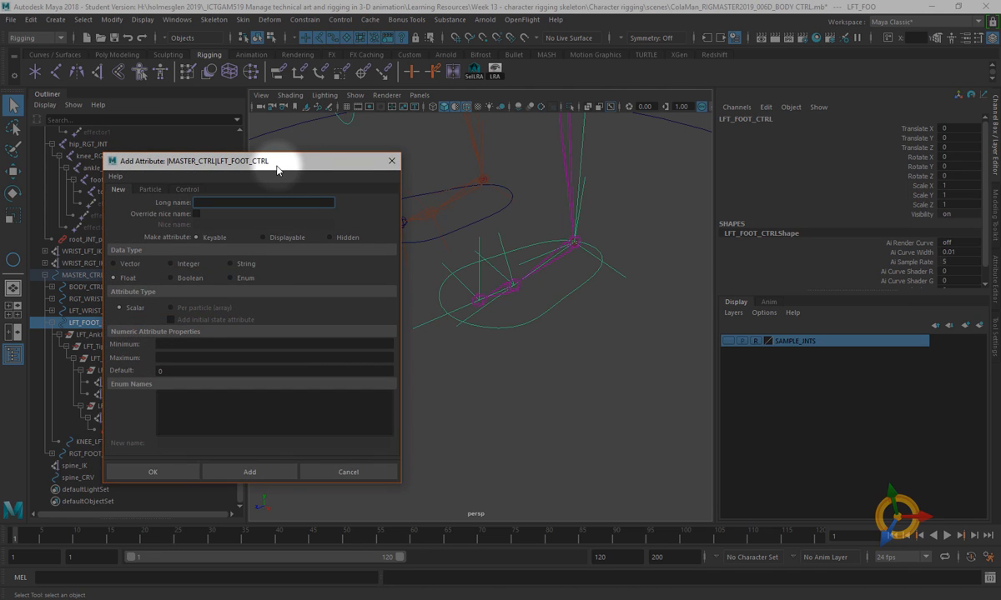
left_click_drag(275, 163, 409, 197)
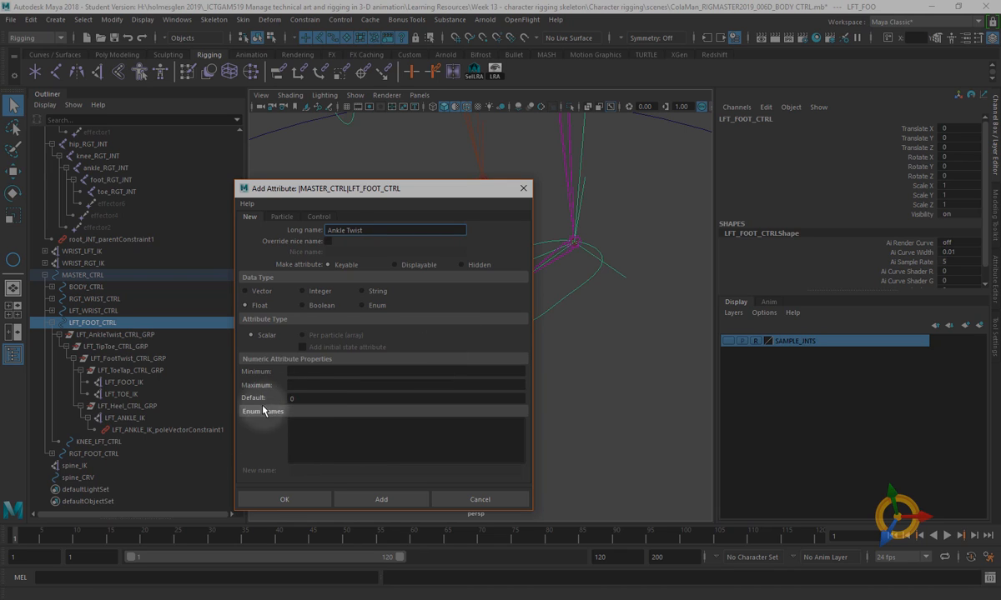
left_click(378, 501)
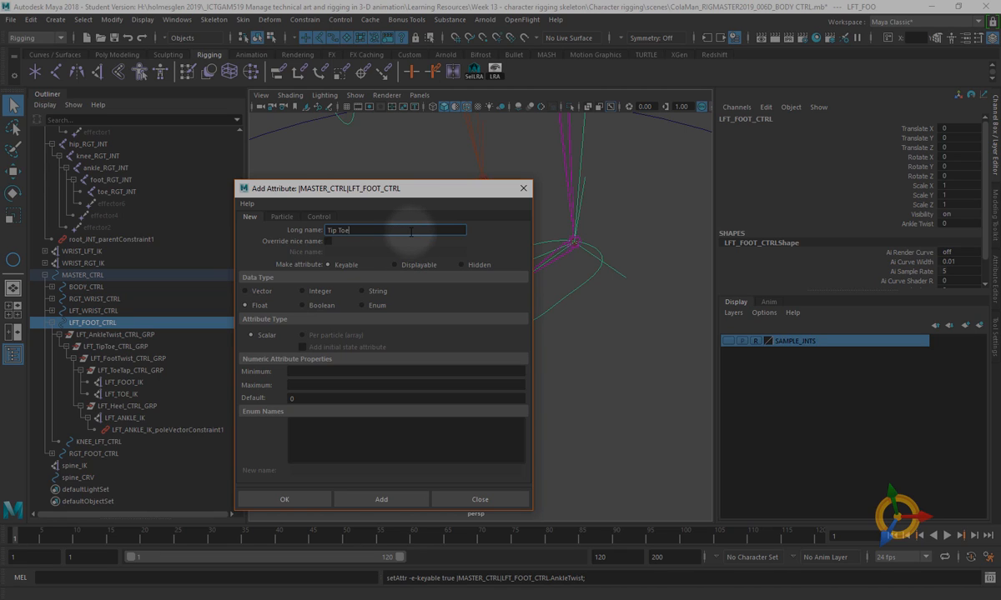
- Add keyable float attributes named Tip Toe, Foot Twist, Toe Tap and Heel Up to LFT_FOOT_CTRL
left_click(410, 500)
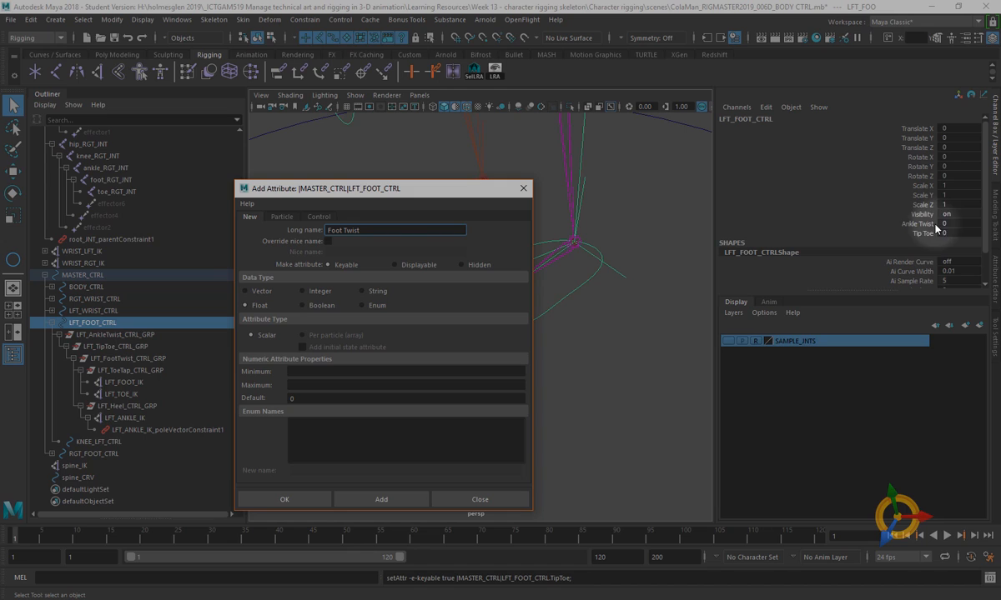
left_click(404, 502)
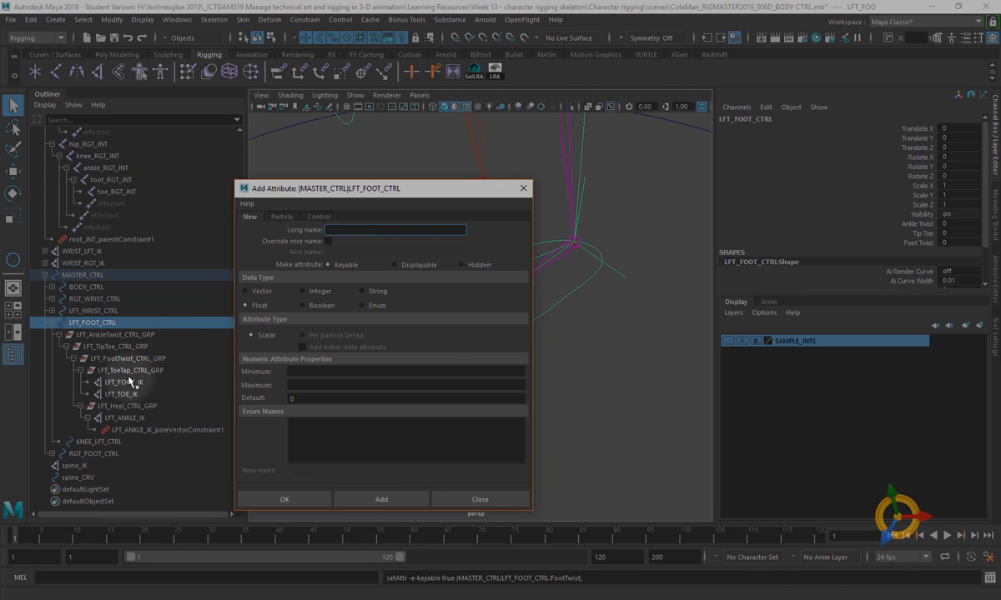
type("Toe Tap")
left_click(377, 501)
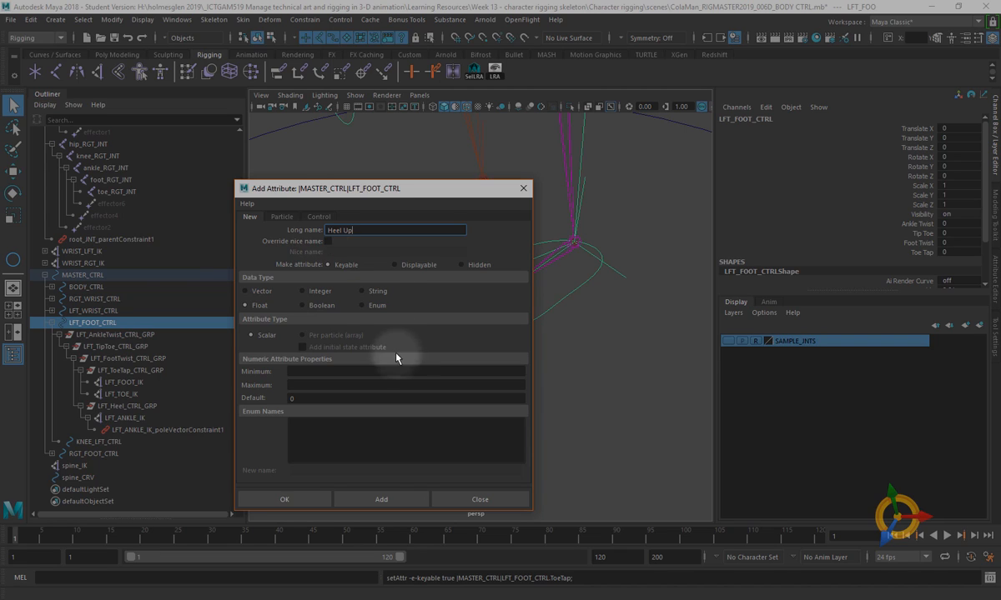
left_click(364, 499)
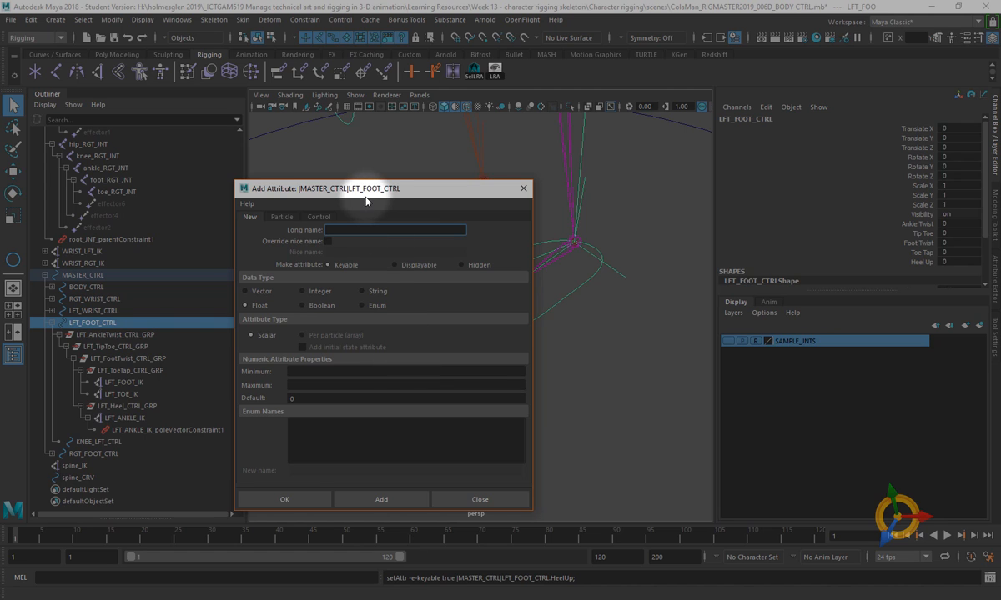
- Select RGT_FOOT_CTRL and add a keyable float attribute named Ankle Twist to it
left_click_drag(380, 206, 587, 228)
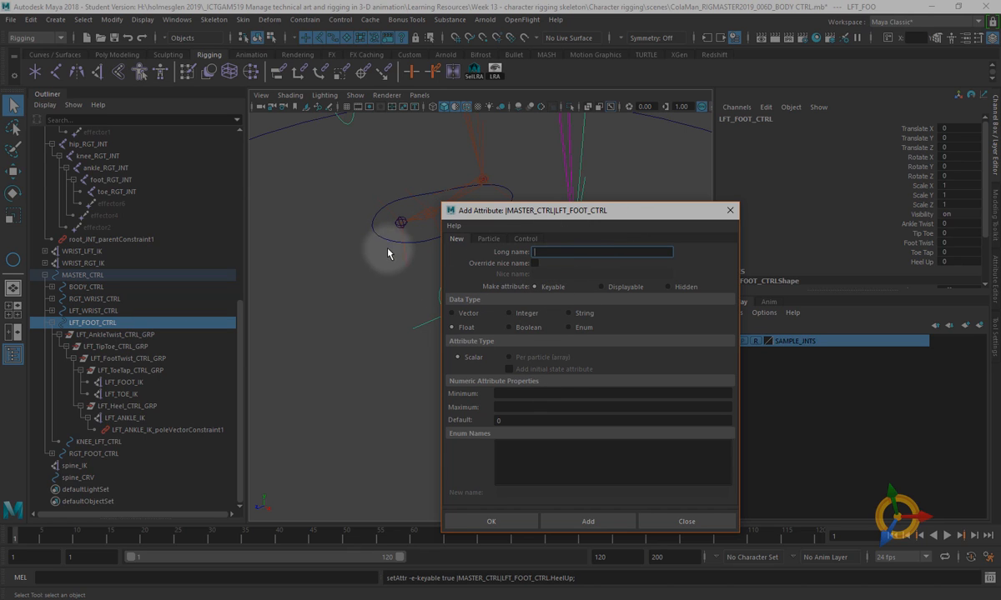
left_click(374, 224)
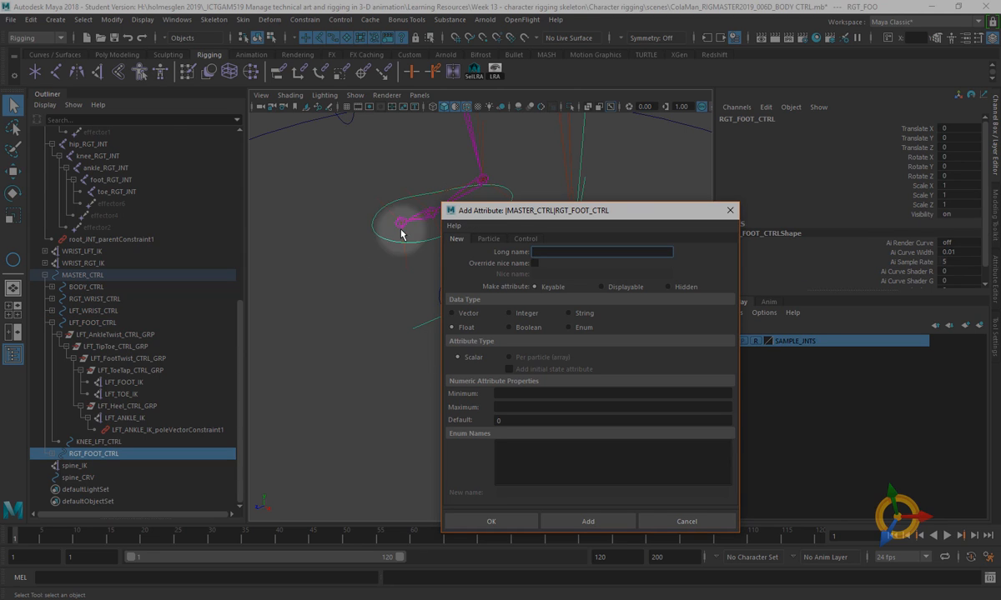
left_click_drag(533, 213, 563, 329)
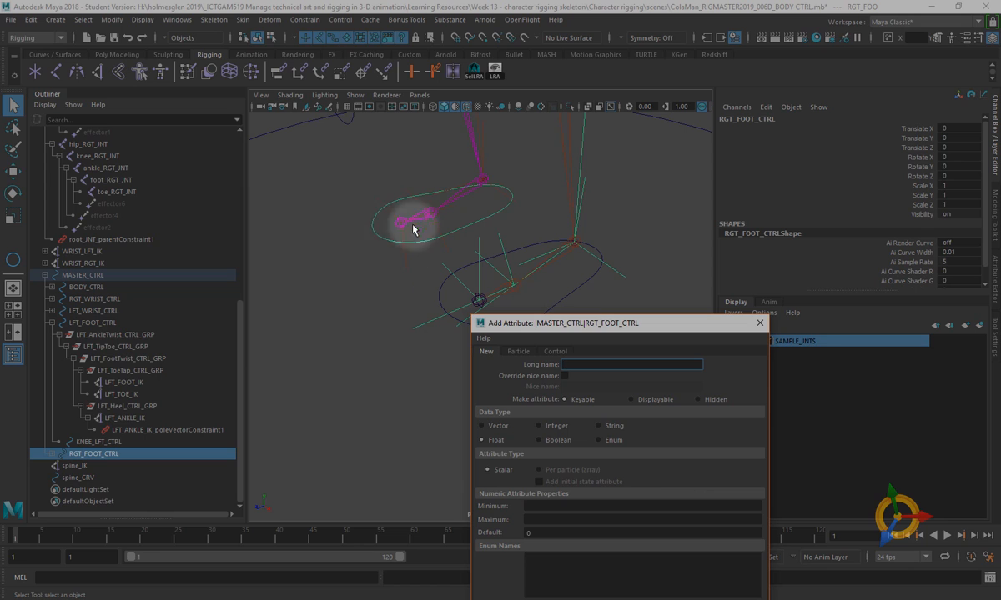
left_click_drag(544, 323, 545, 175)
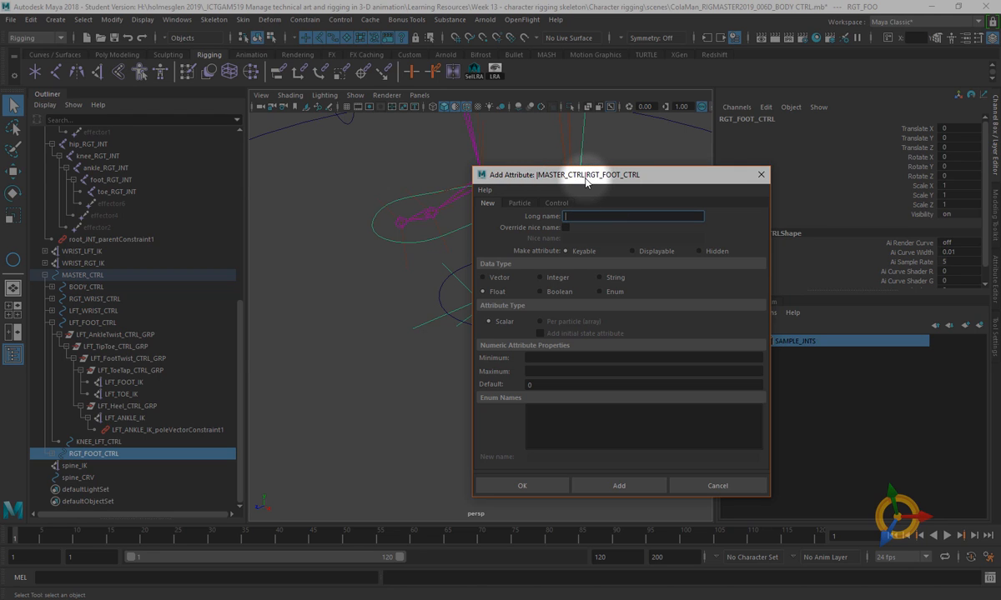
left_click_drag(584, 181, 543, 225)
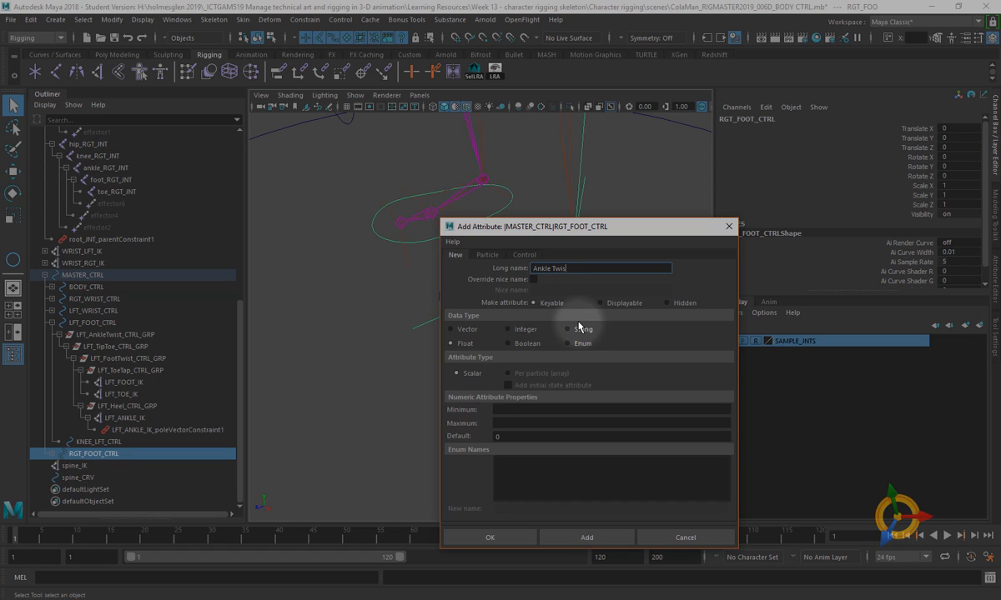
left_click(610, 545)
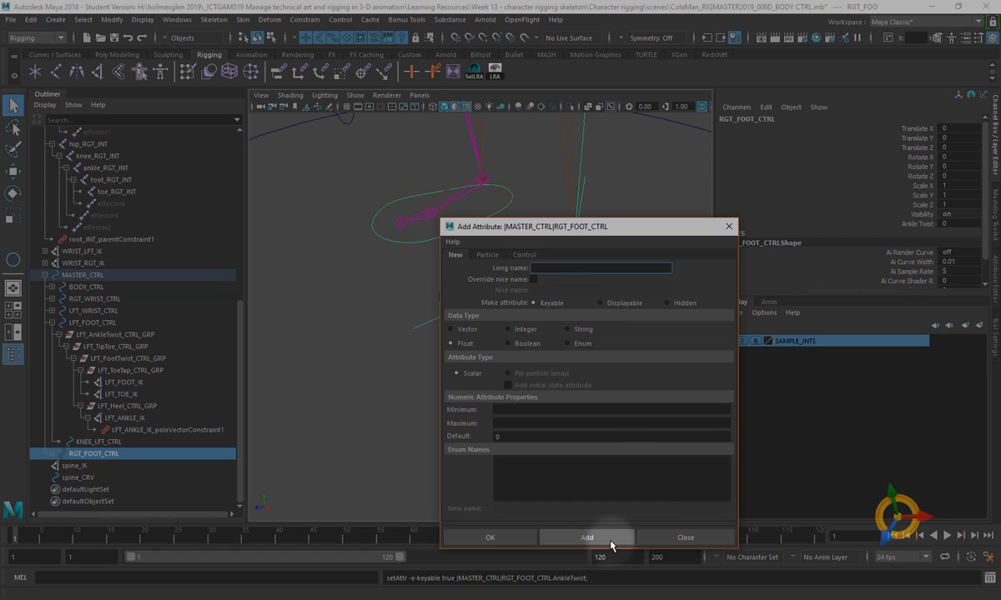
- Check LFT_FOOT_CTRL's attribute order, then add matching keyable float attributes Tip Toe, Foot Twist, Toe Tap and Heel Up to RGT_FOOT_CTRL
left_click_drag(551, 224, 230, 320)
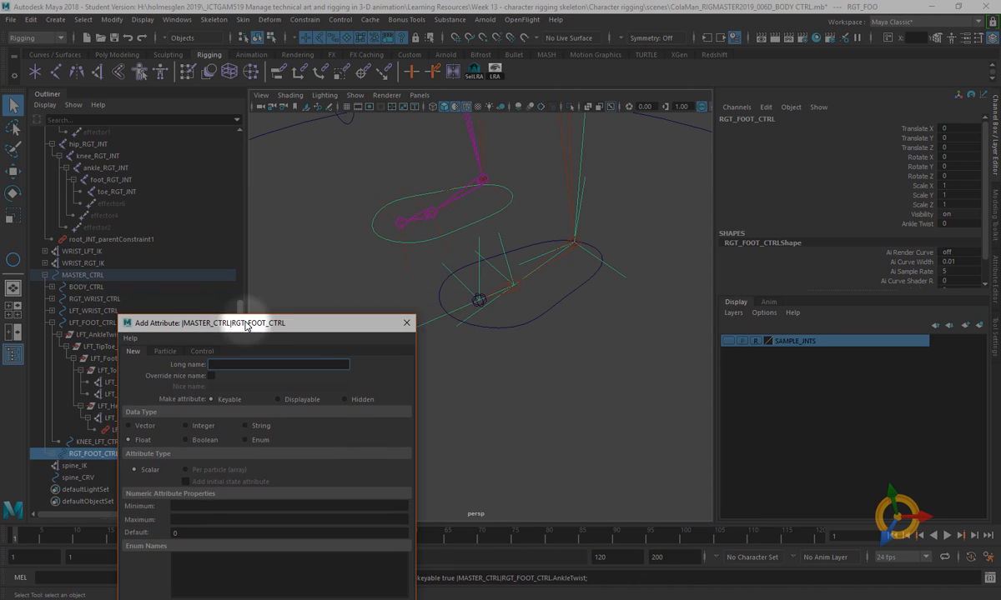
left_click(490, 326)
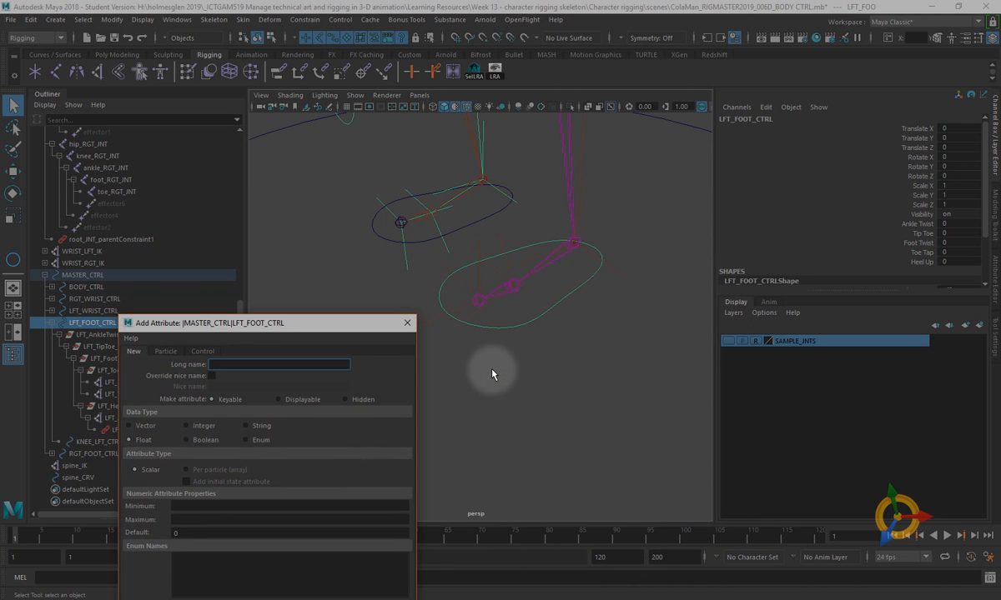
left_click(389, 234)
left_click_drag(267, 324, 524, 207)
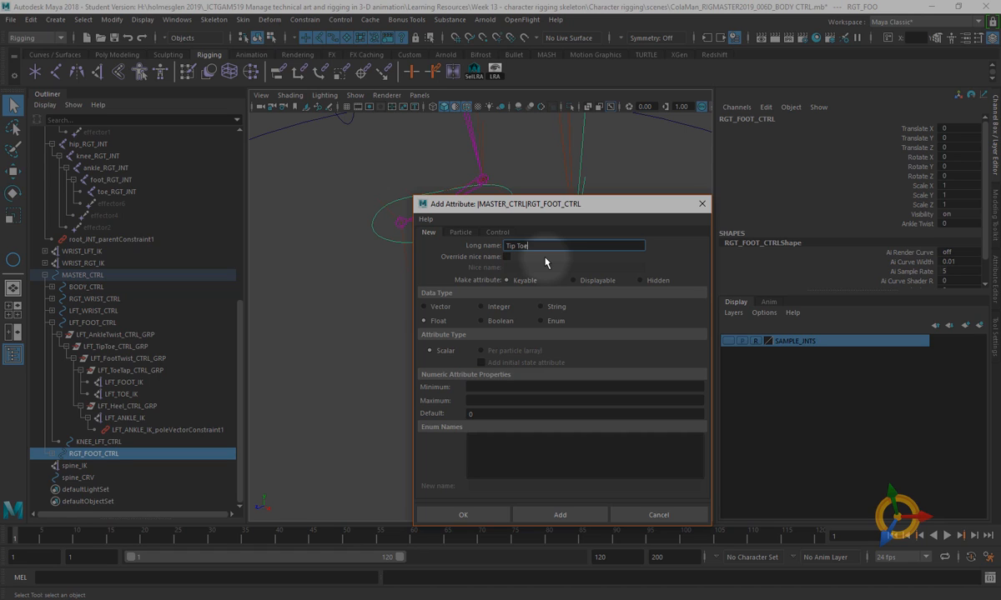
left_click(560, 514)
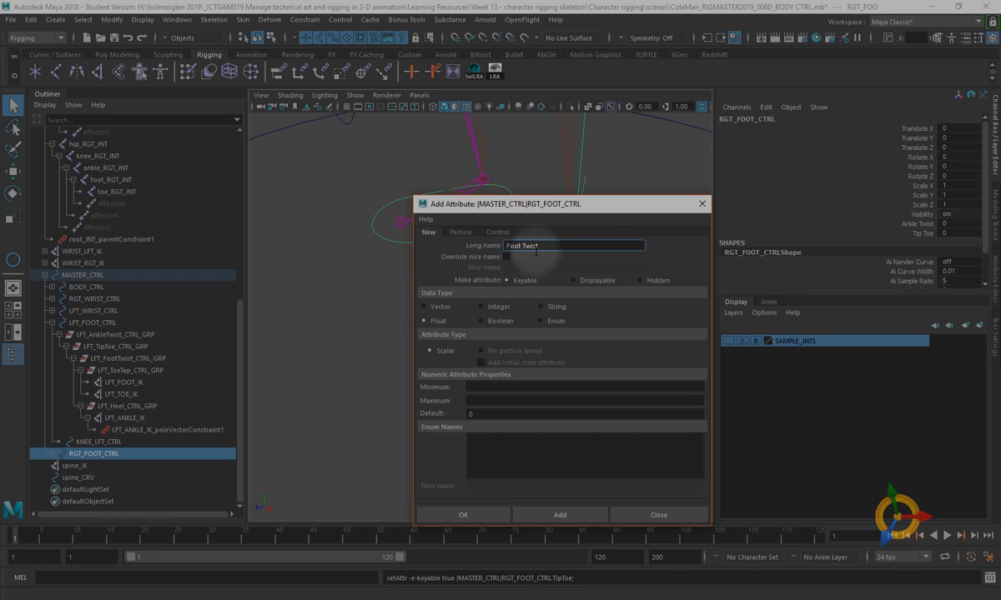
left_click(548, 511)
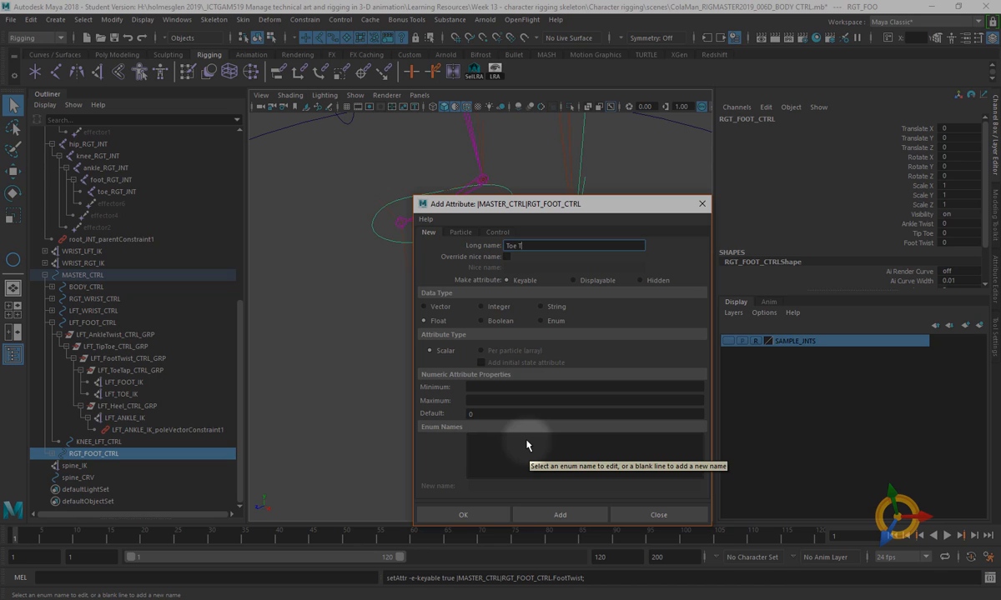
left_click(557, 516)
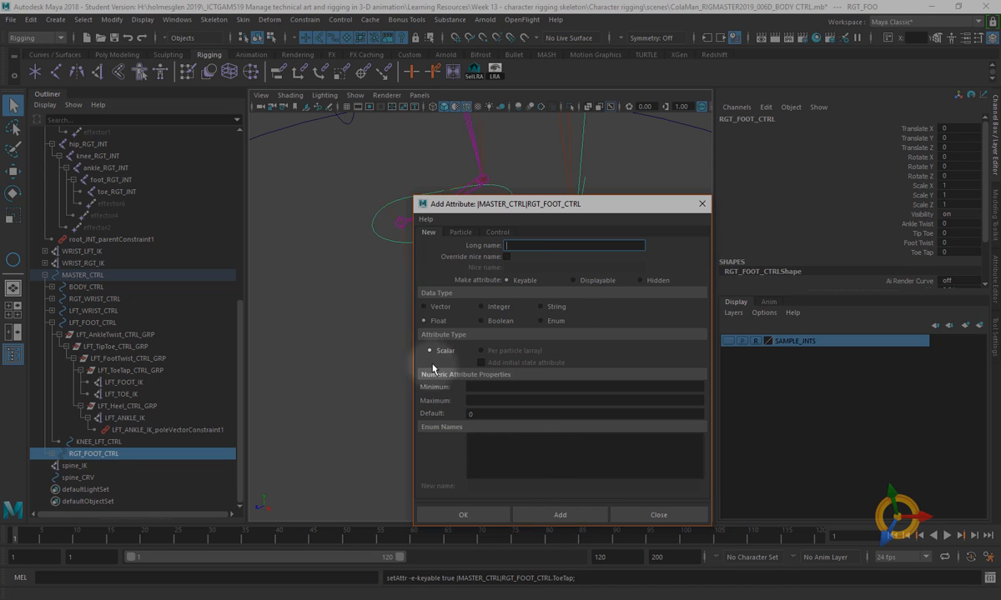
type("He")
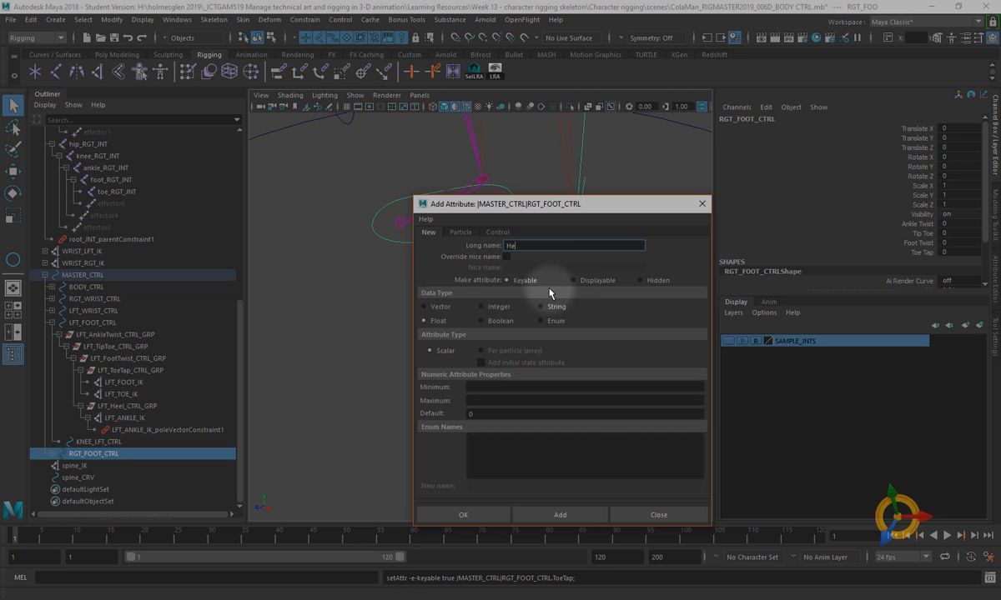
type("el Up")
left_click(550, 515)
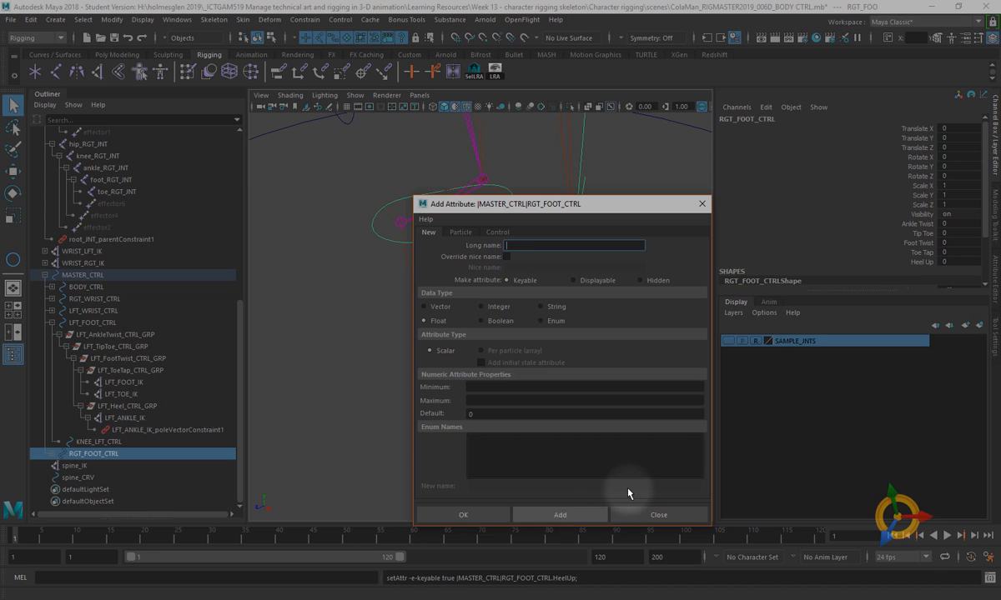
left_click(655, 516)
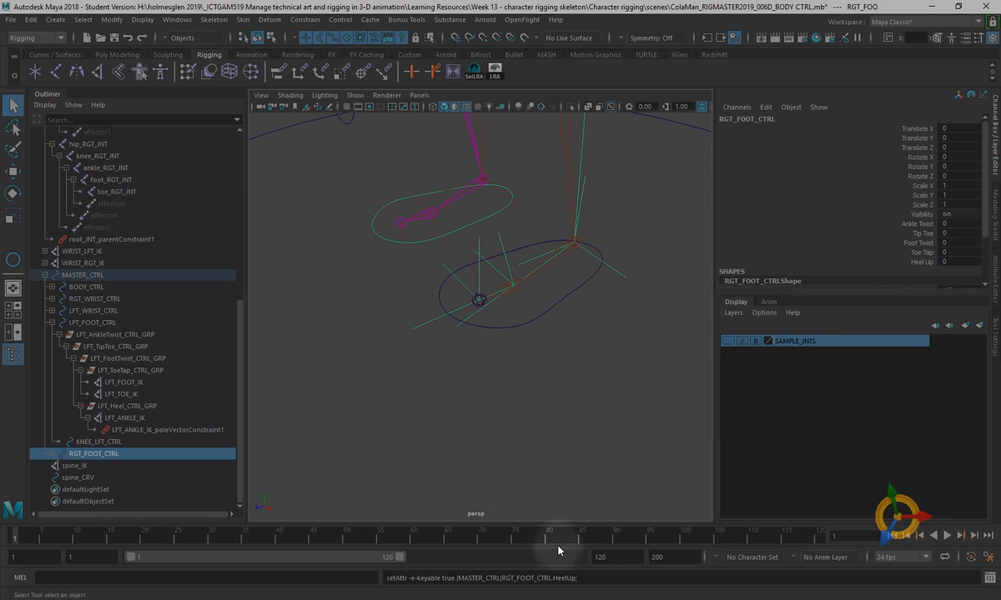
- Compare the custom attributes on both foot controls, leaving LFT_FOOT_CTRL selected
left_click(509, 325)
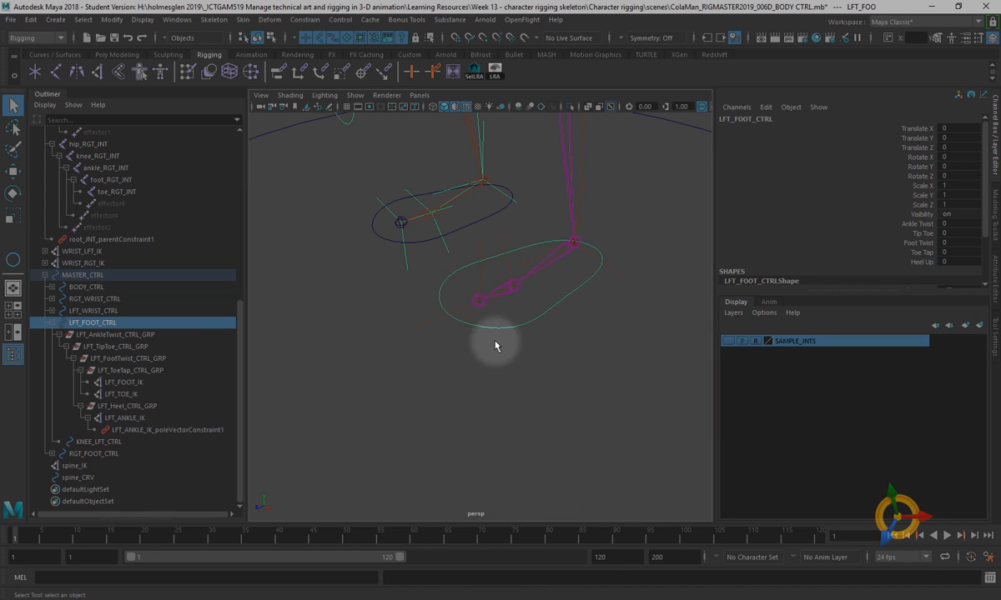
left_click(377, 223)
left_click(561, 307)
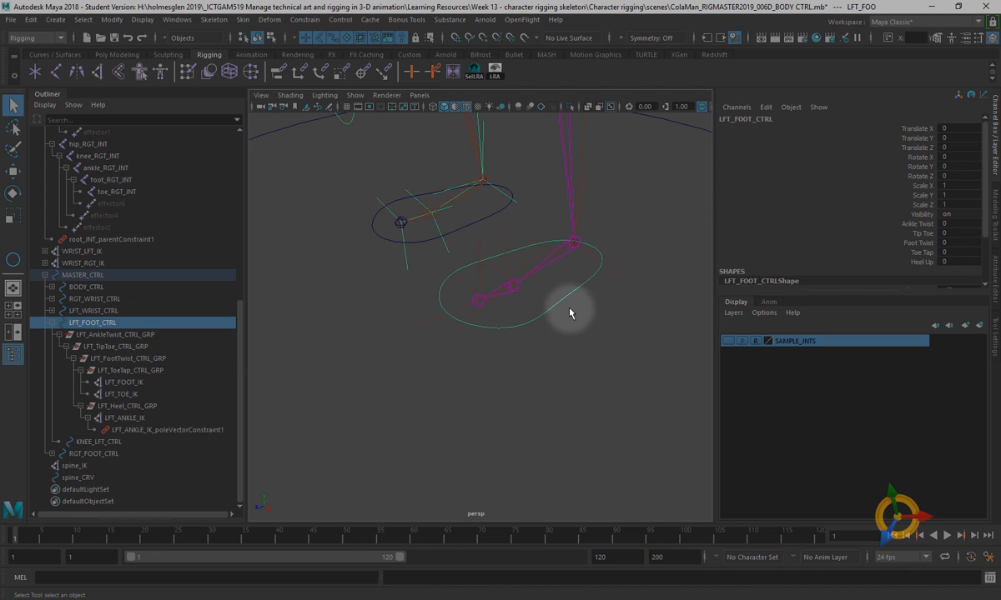
middle_click_drag(567, 306, 500, 330, "alt")
left_click_drag(495, 334, 499, 390)
middle_click_drag(499, 392, 627, 317, "alt")
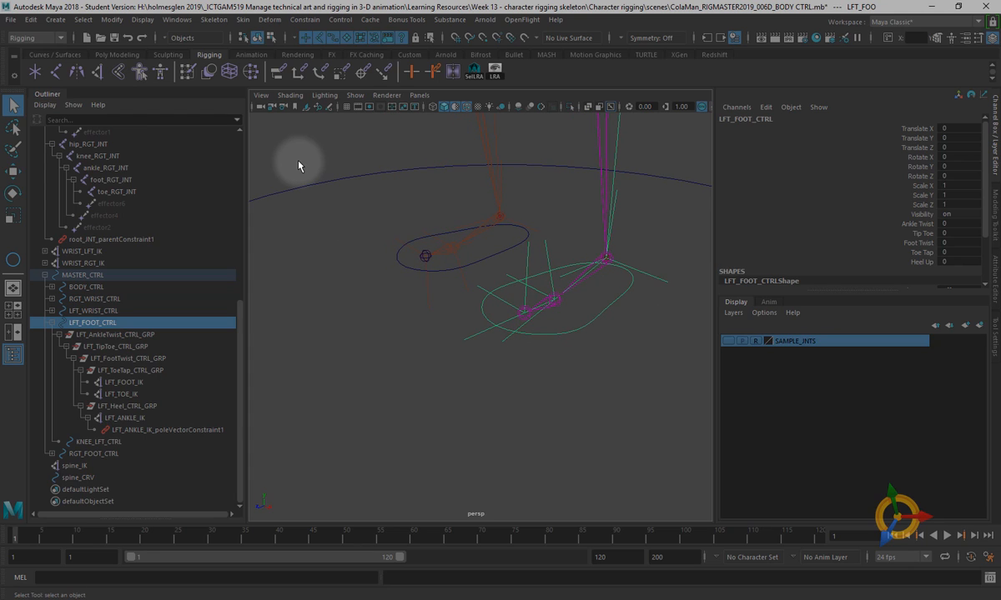
- Open the Connection Editor with LFT_FOOT_CTRL loaded as the output source, keeping its group hierarchy in the Outliner uncovered
left_click(179, 20)
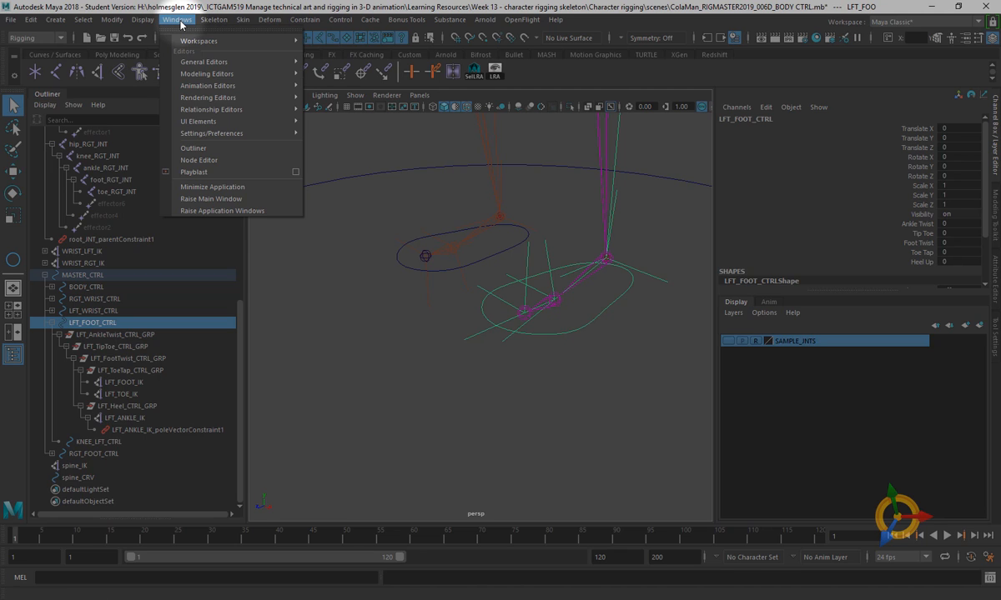
mouse_move(201, 77)
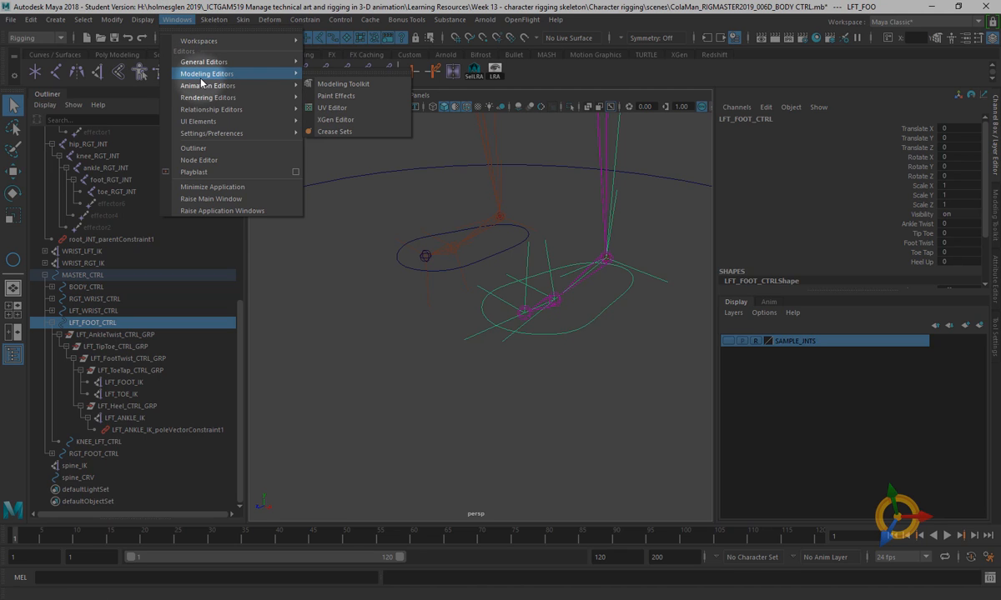
mouse_move(249, 64)
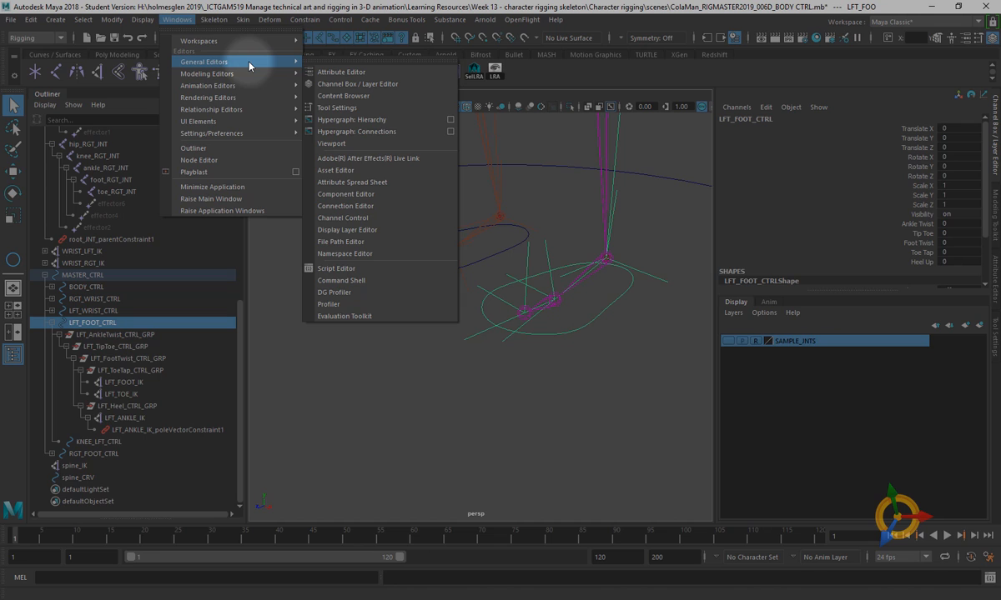
left_click(343, 206)
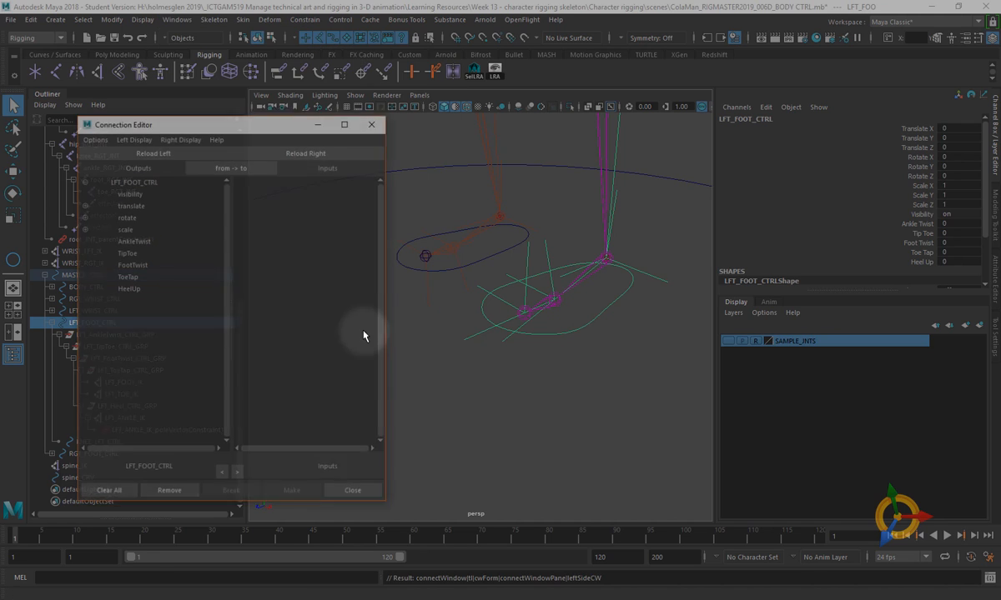
left_click_drag(223, 124, 298, 160)
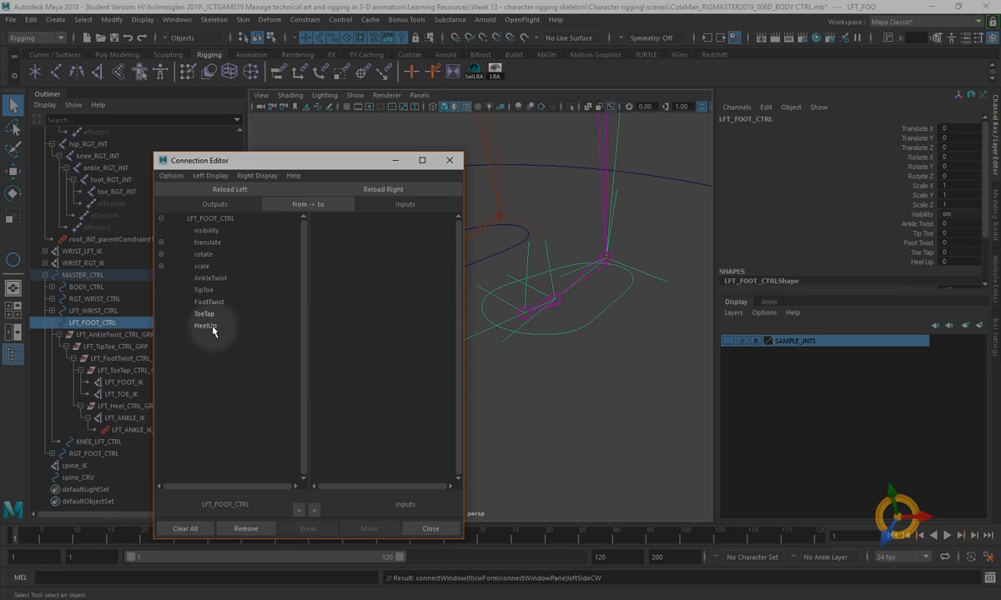
left_click_drag(322, 164, 344, 132)
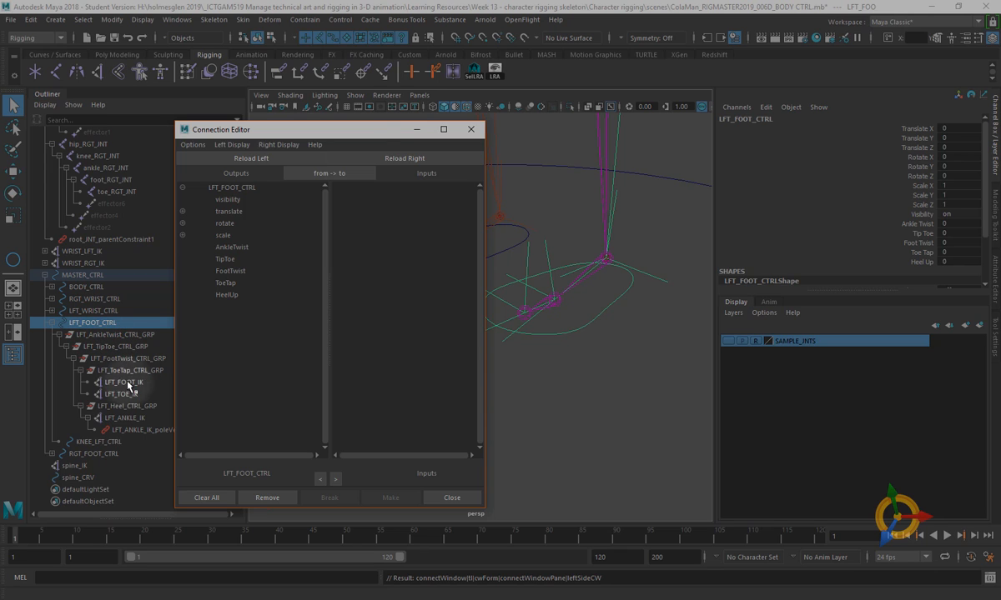
left_click_drag(306, 131, 339, 124)
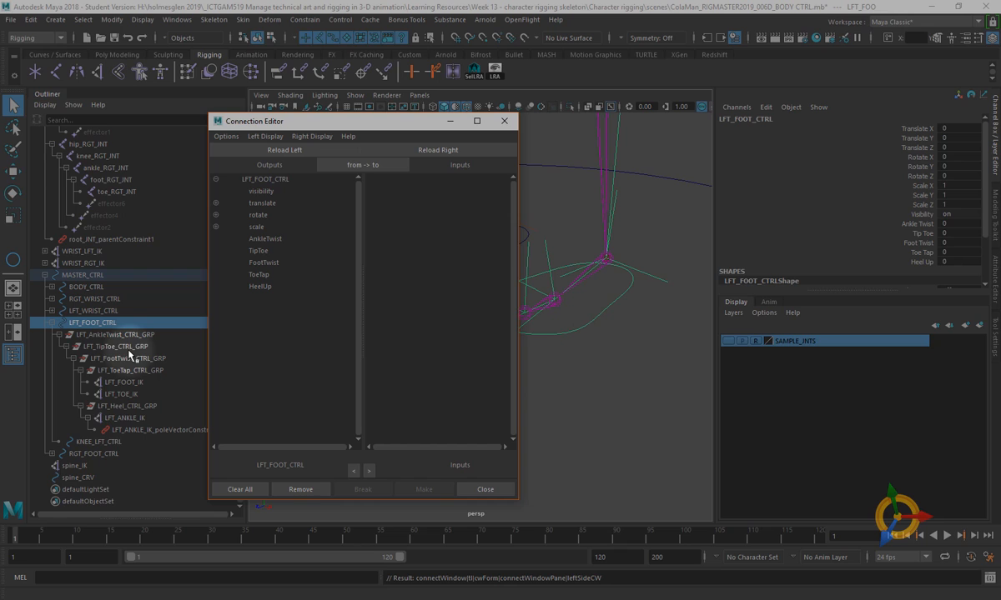
- Load LFT_AnkleTwist_CTRL_GRP as the input target in the Connection Editor and connect LFT_FOOT_CTRL's AnkleTwist to its rotateX
left_click(99, 335)
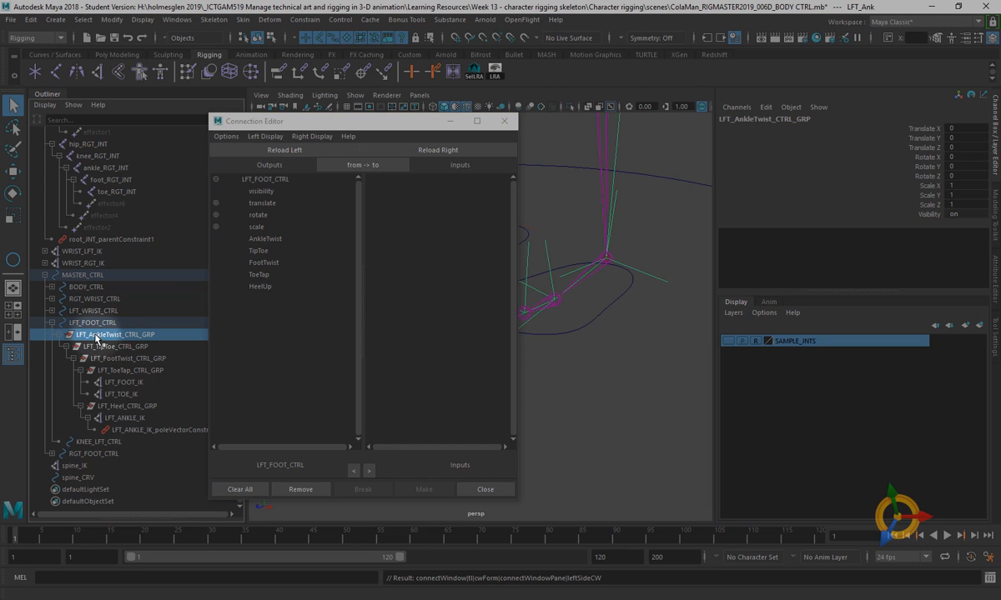
left_click(433, 150)
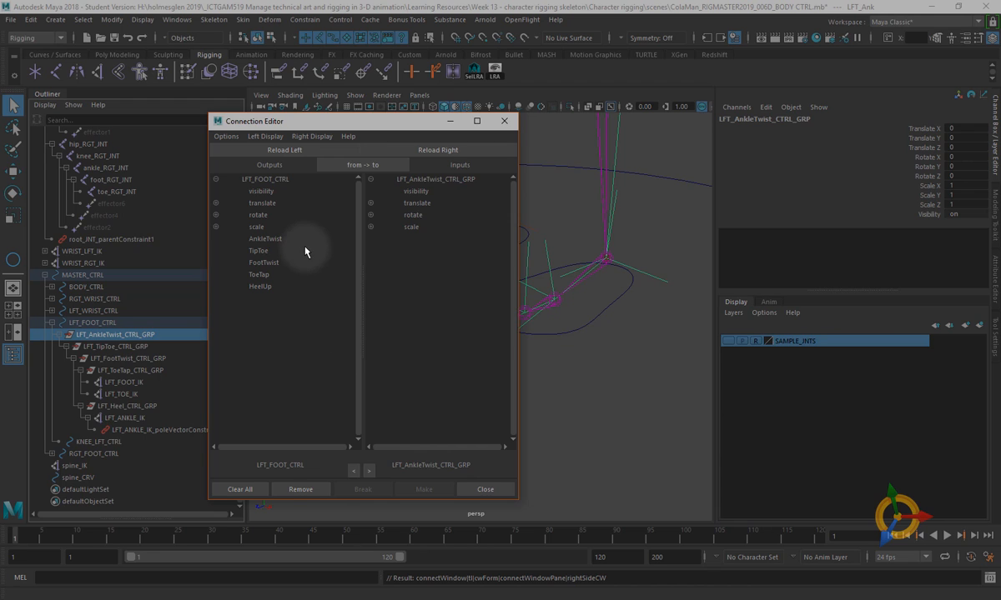
left_click_drag(352, 125, 326, 184)
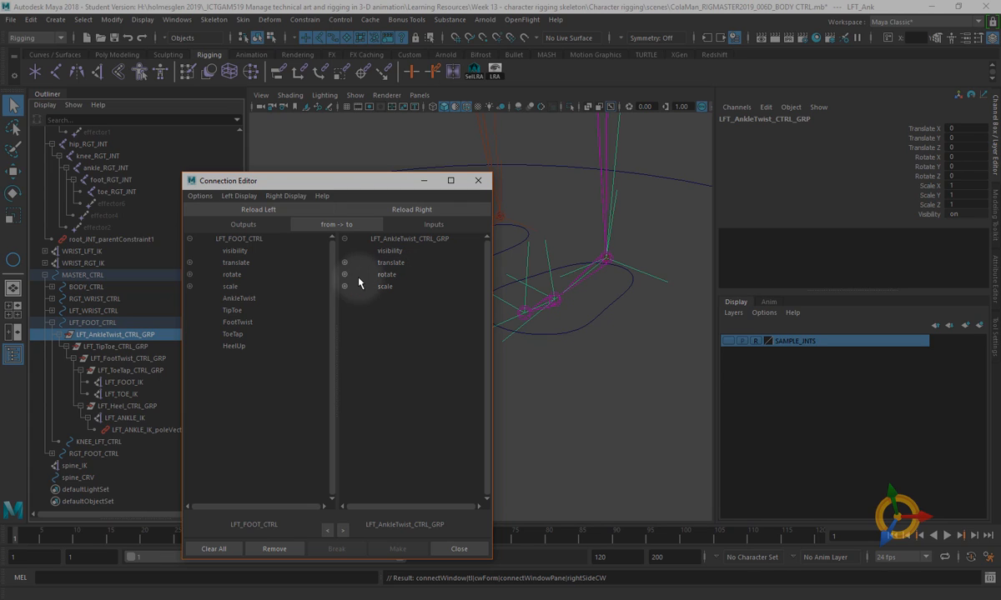
left_click_drag(621, 316, 616, 312, "alt")
key("e")
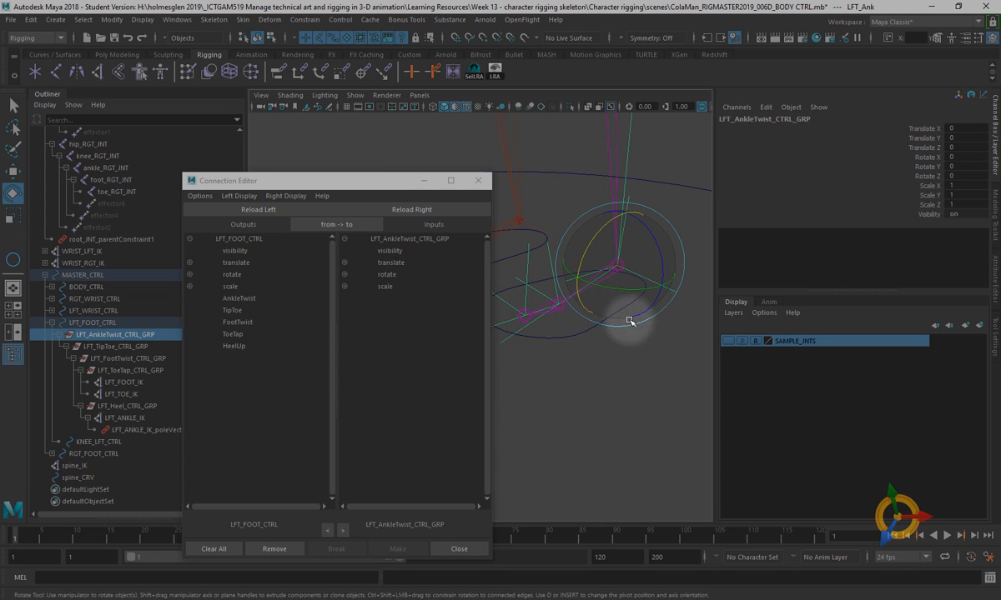
left_click_drag(645, 367, 575, 220, "alt")
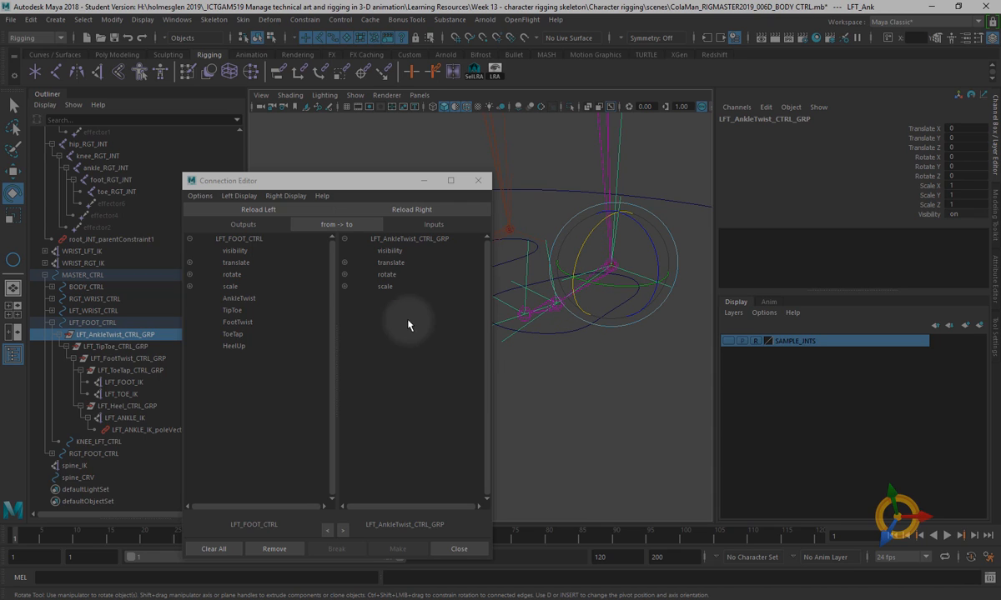
left_click(345, 275)
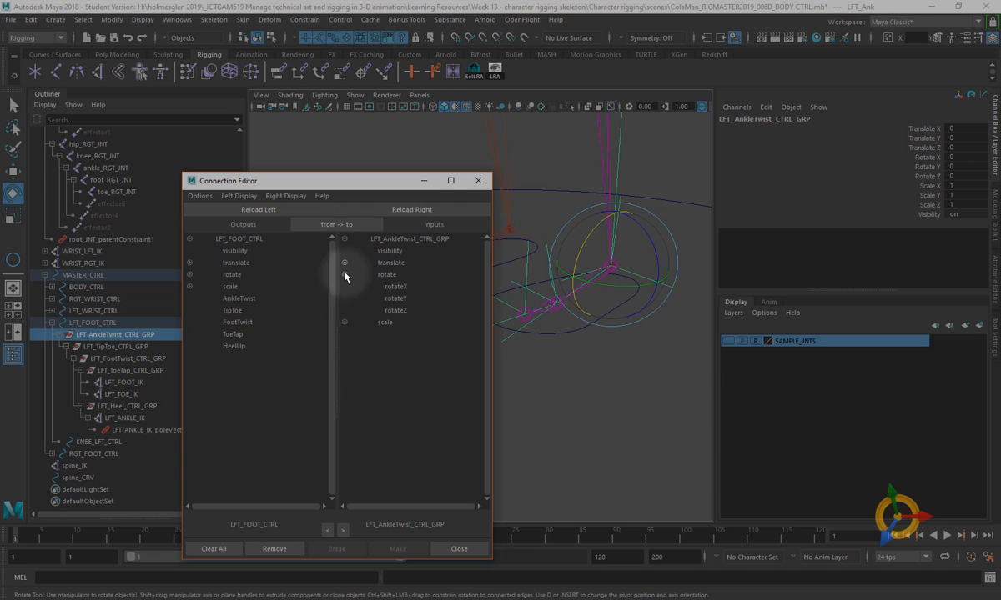
left_click(240, 297)
left_click(396, 287)
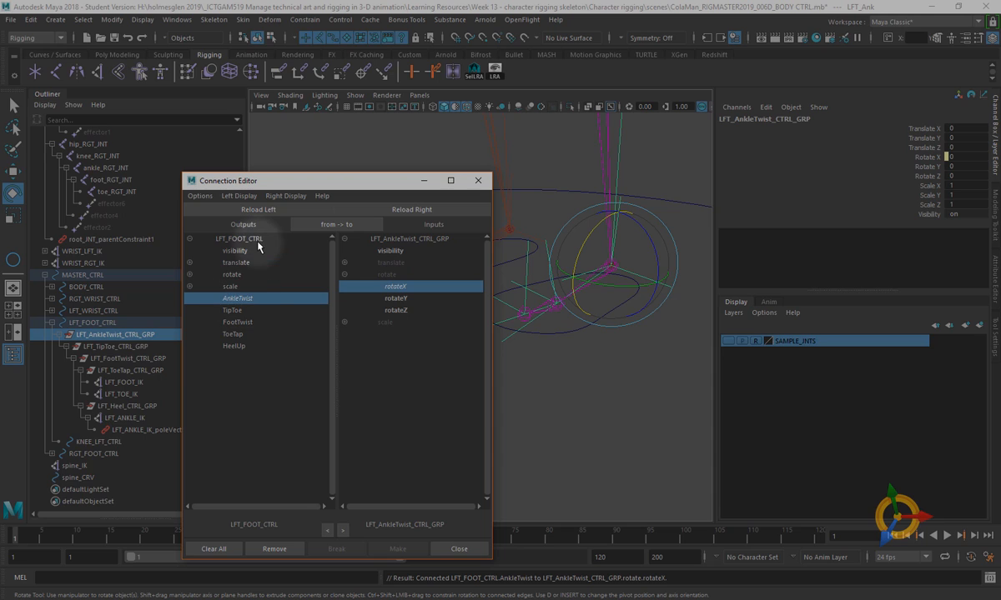
- Test the connection by scrubbing LFT_FOOT_CTRL's Ankle Twist to about -42, and undo the change
left_click(562, 352)
left_click(920, 225)
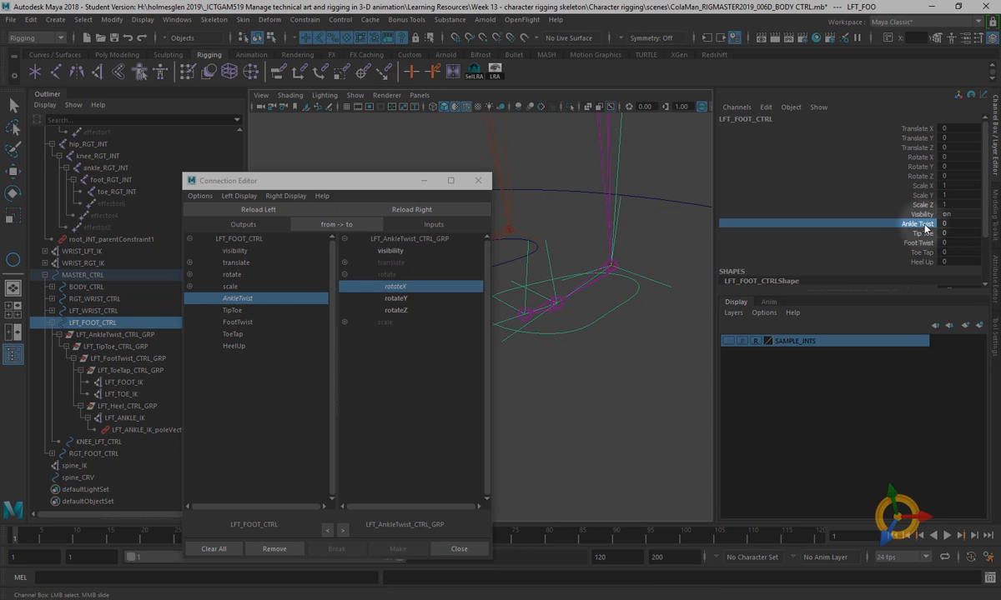
left_click(951, 223)
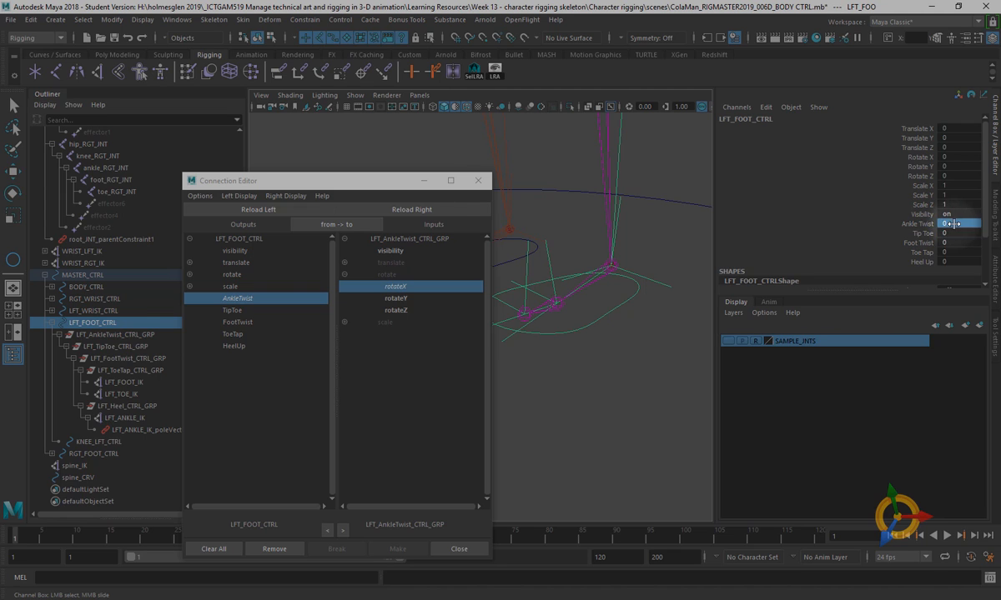
type("1")
key("Return")
middle_click_drag(909, 210, 0, 209)
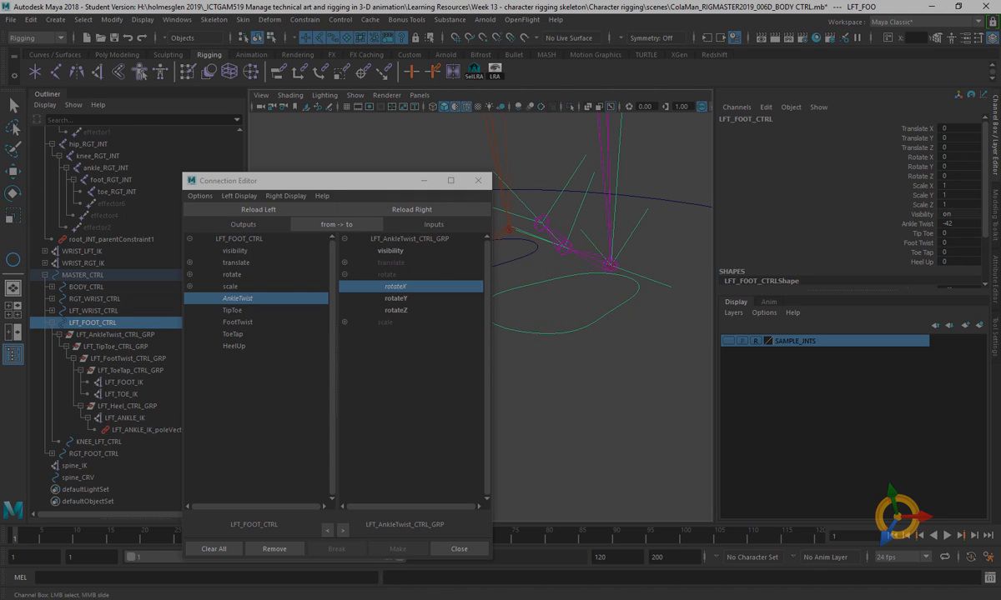
key("ctrl+z")
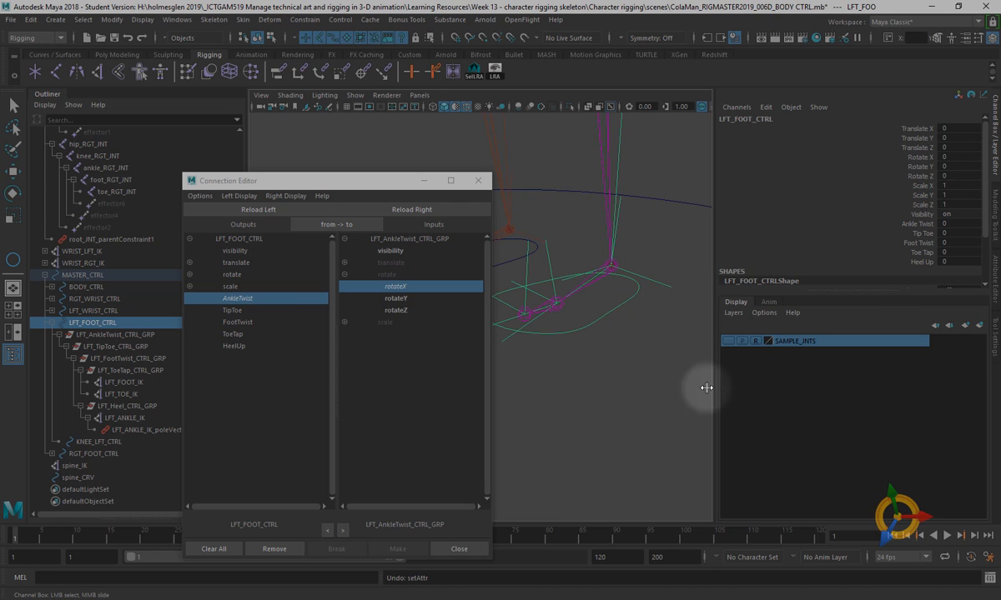
- Load LFT_TipToe_CTRL_GRP as the input target and connect LFT_FOOT_CTRL's TipToe attribute to its rotateX
left_click(105, 347)
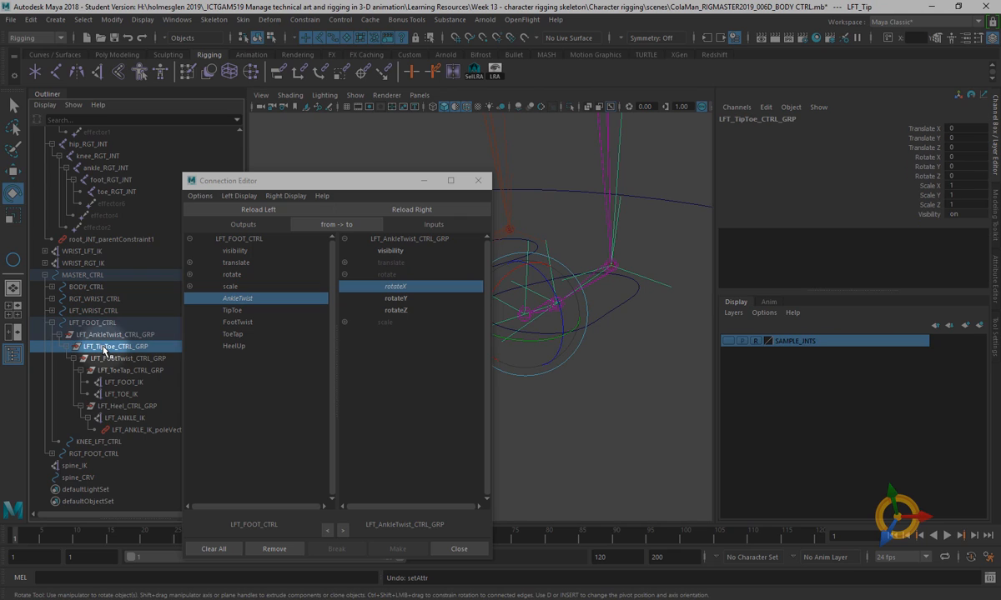
left_click(422, 212)
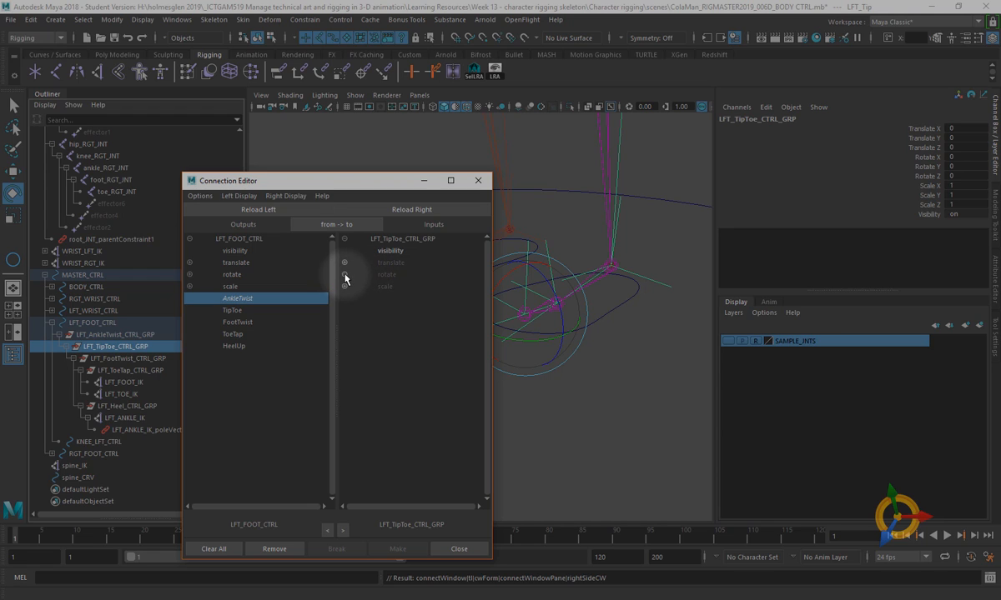
left_click(232, 311)
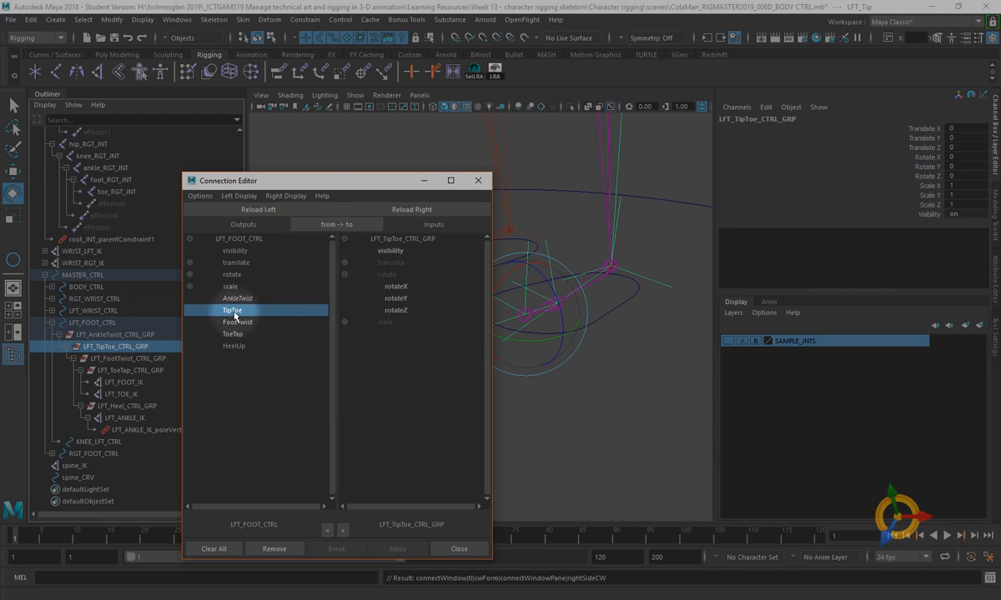
left_click(393, 287)
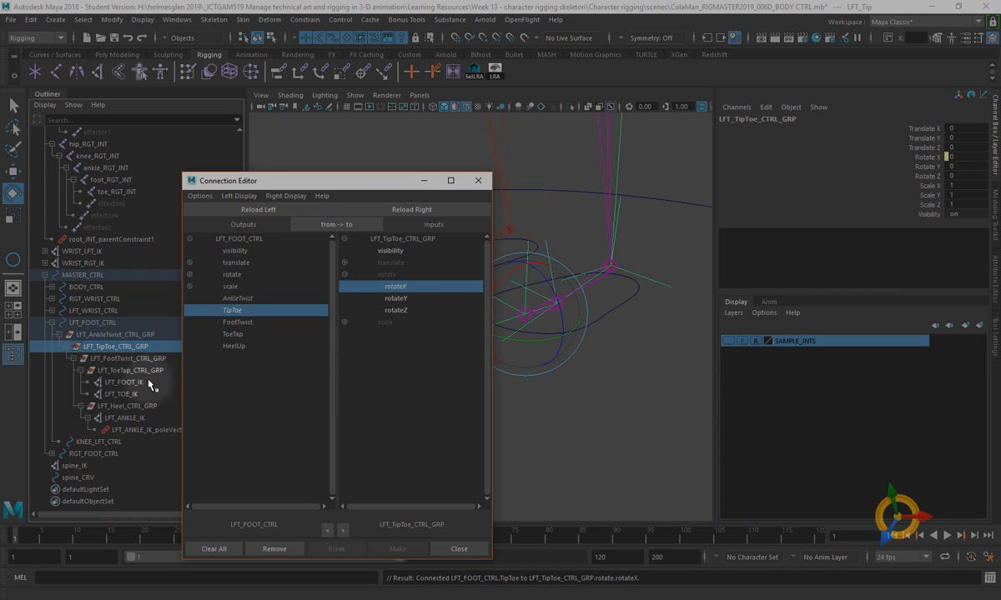
- Load LFT_FootTwist_CTRL_GRP as the input target and connect LFT_FOOT_CTRL's FootTwist attribute to its rotateY
left_click(120, 358)
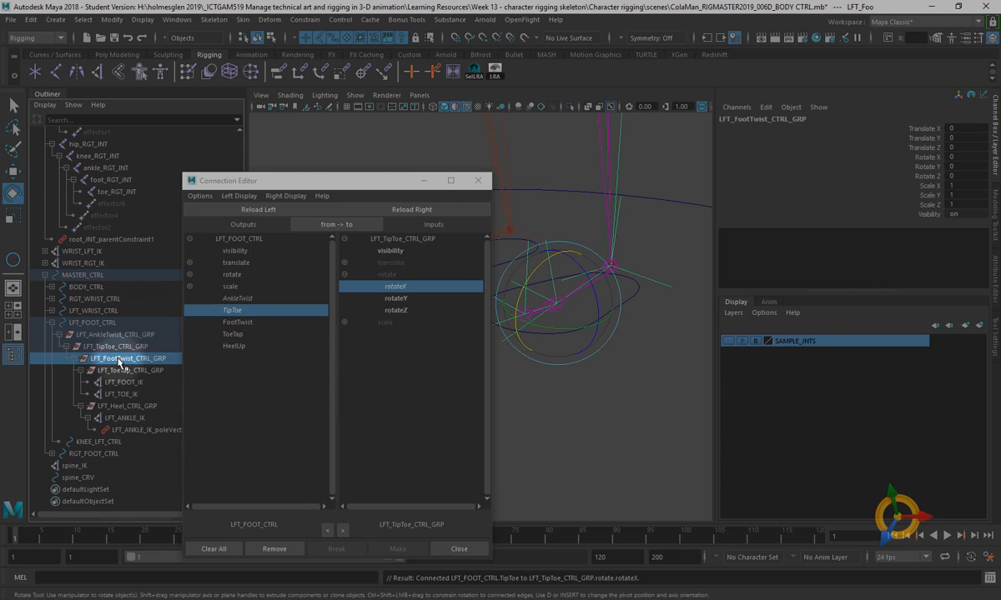
left_click(416, 209)
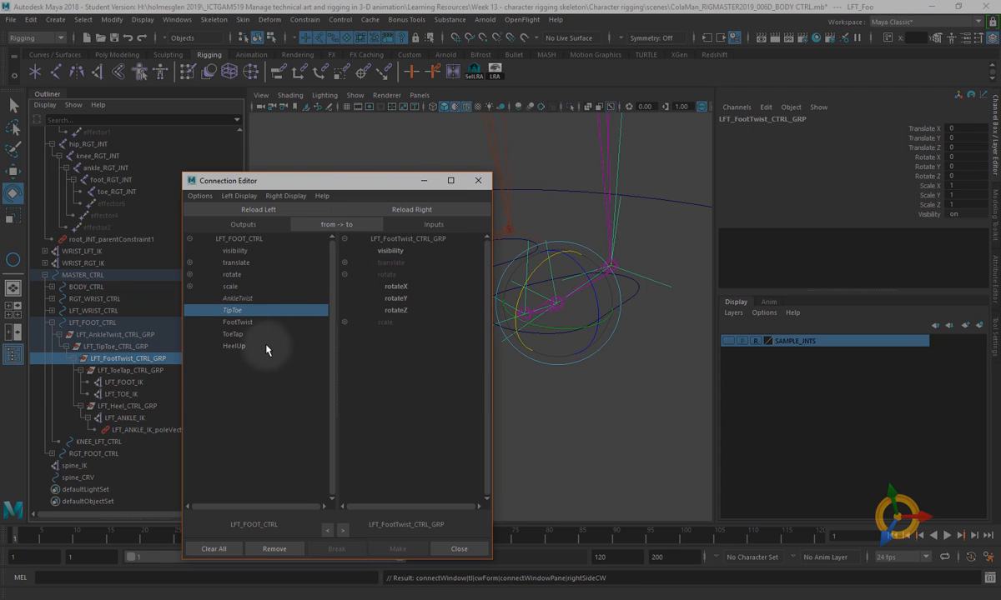
left_click(237, 323)
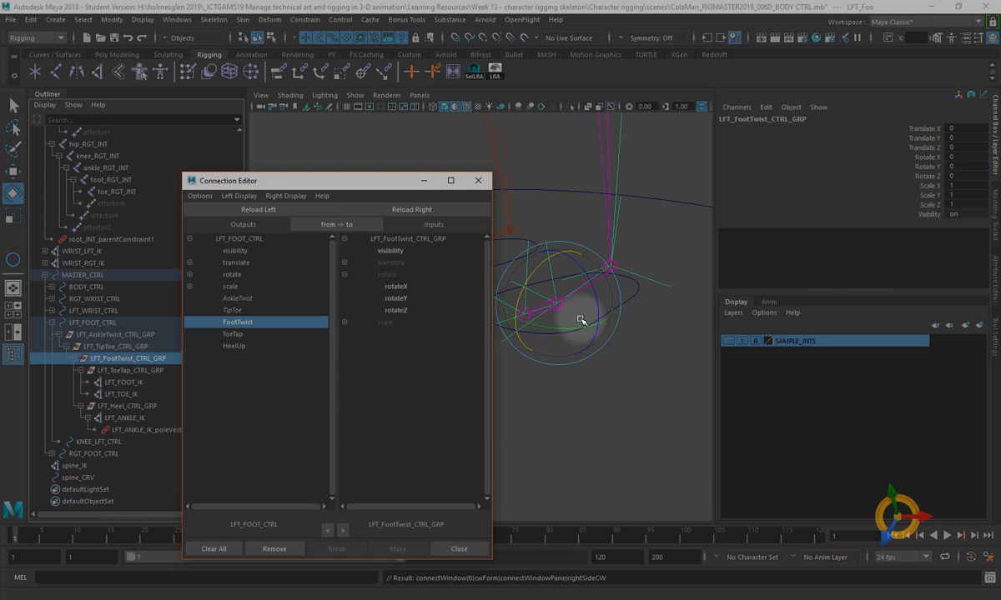
left_click(395, 298)
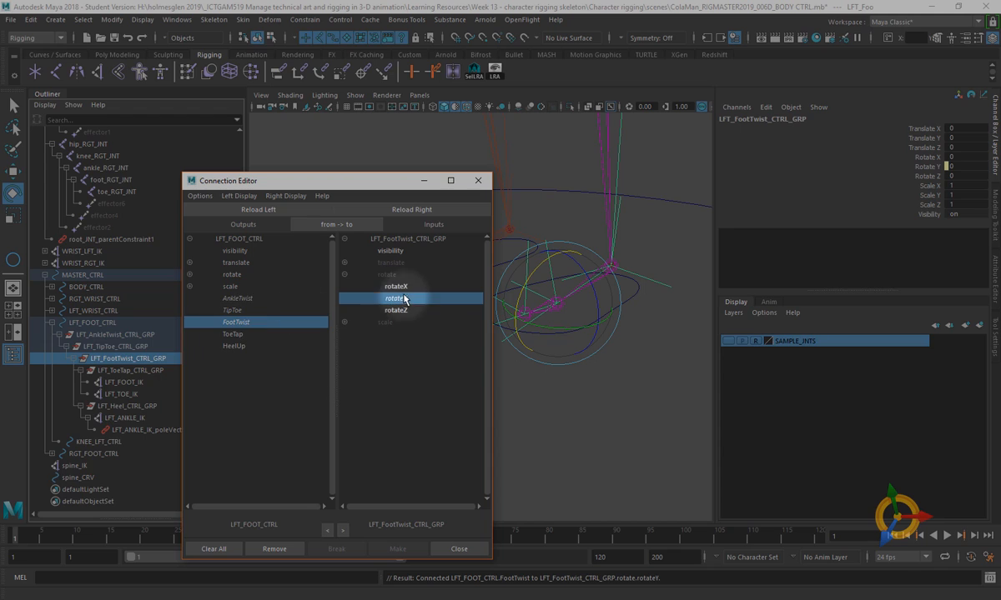
- Load LFT_ToeTap_CTRL_GRP as the input target and connect LFT_FOOT_CTRL's ToeTap attribute to its rotateX
left_click(129, 371)
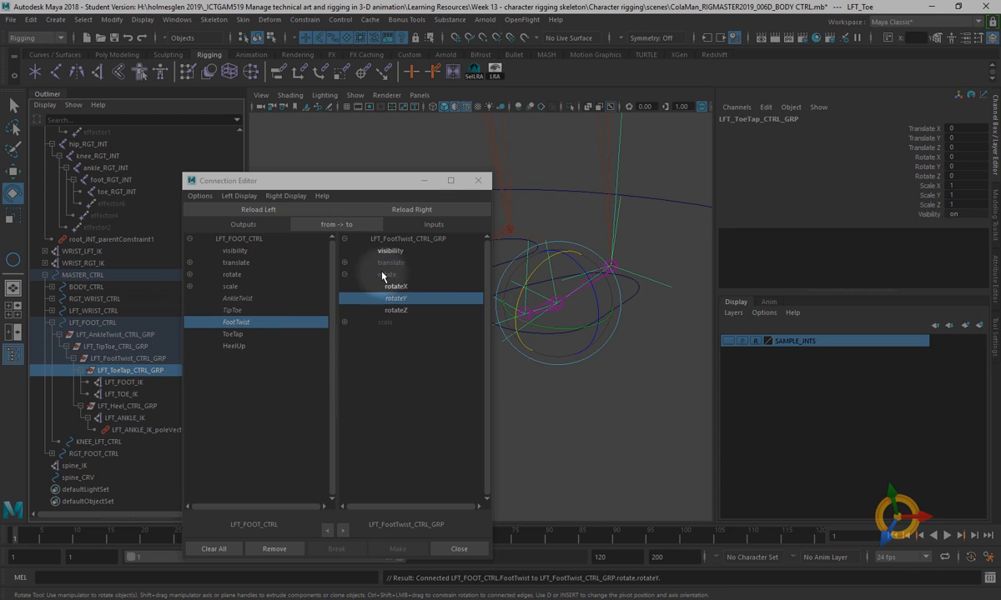
left_click(415, 212)
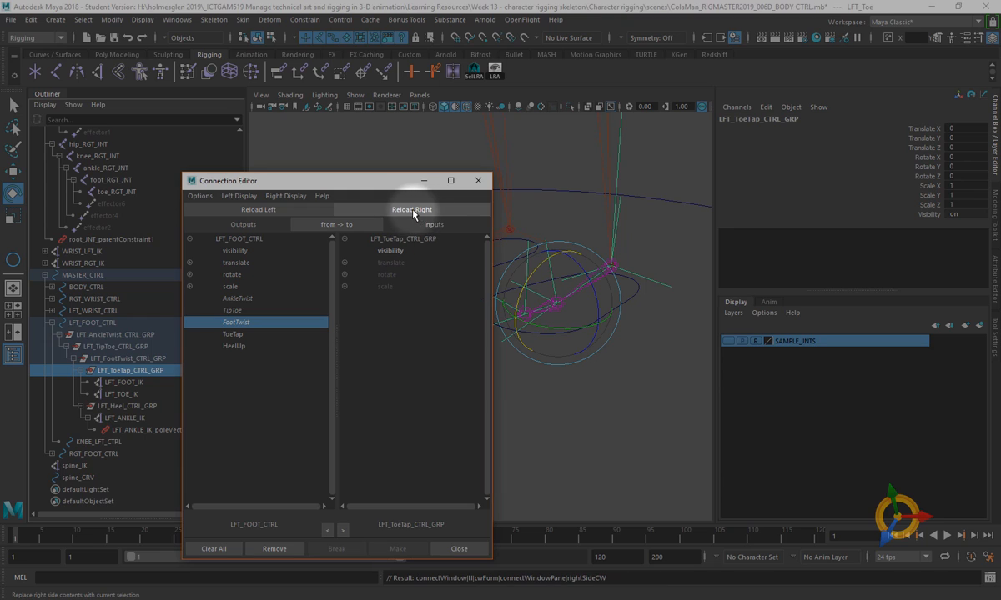
left_click(344, 274)
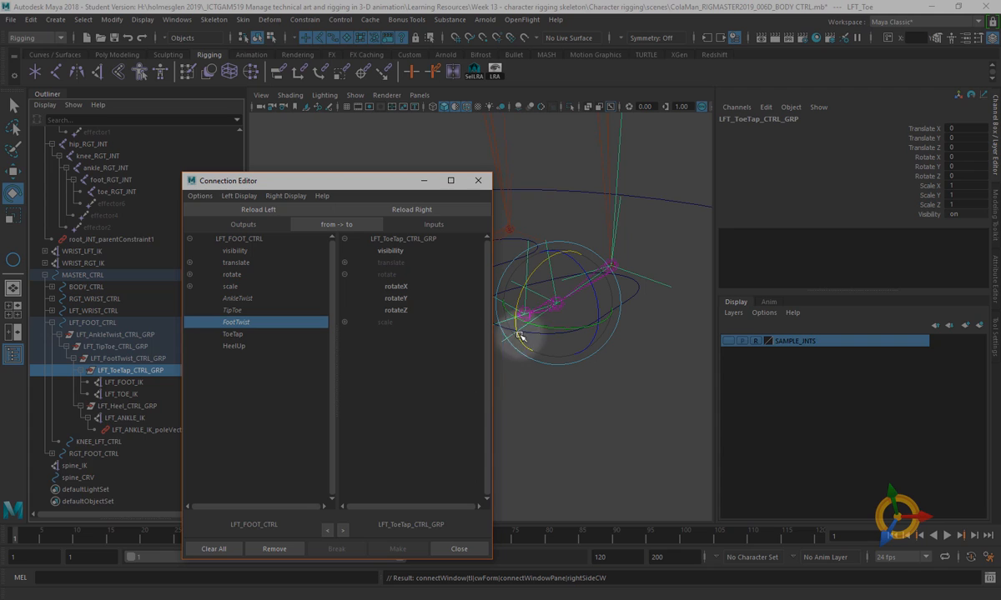
left_click(231, 335)
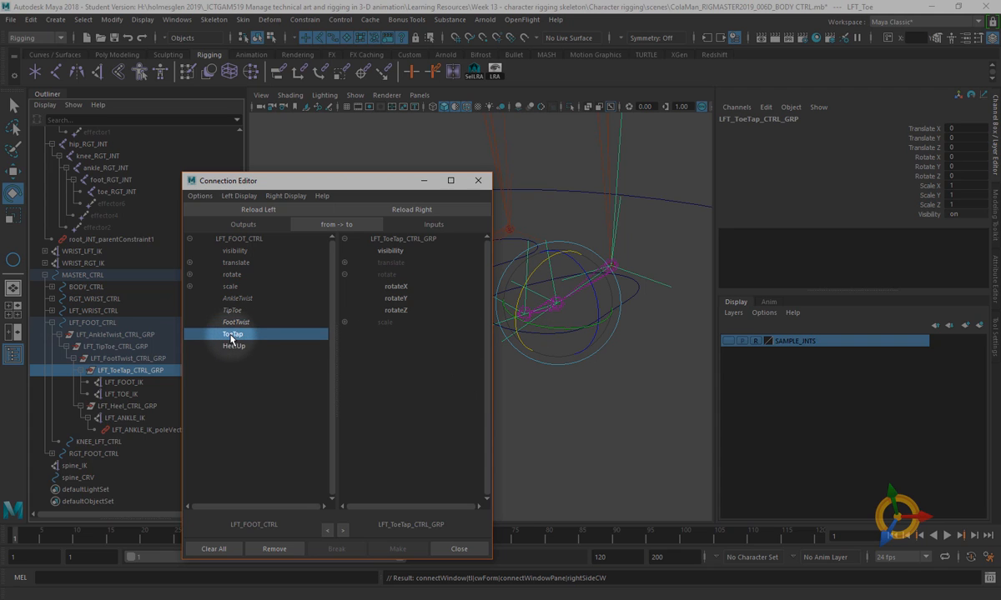
left_click(396, 287)
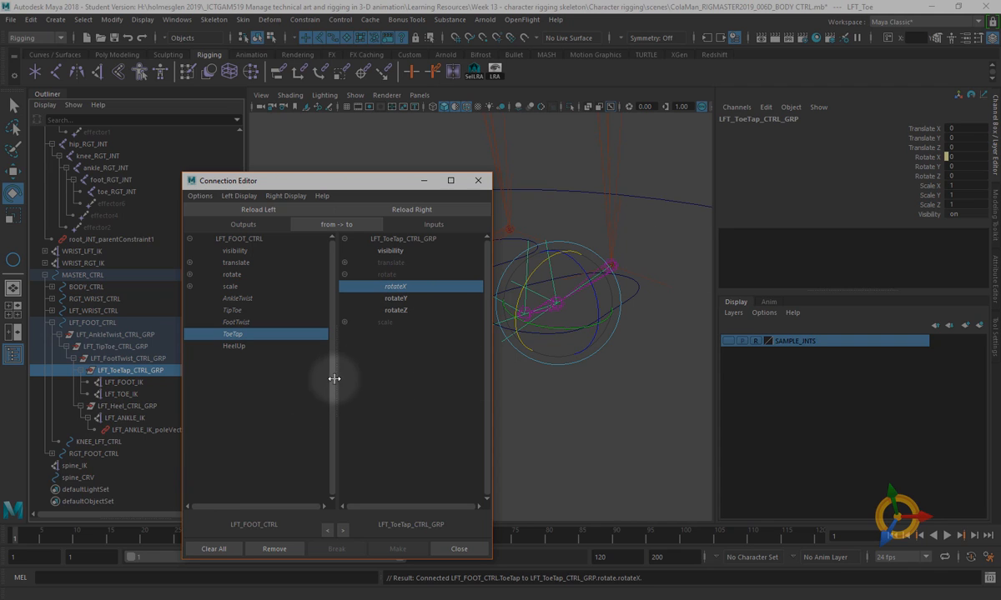
- Load LFT_Heel_CTRL_GRP as the input target, connect LFT_FOOT_CTRL's HeelUp attribute to its rotateX, and close the Connection Editor
left_click(120, 407)
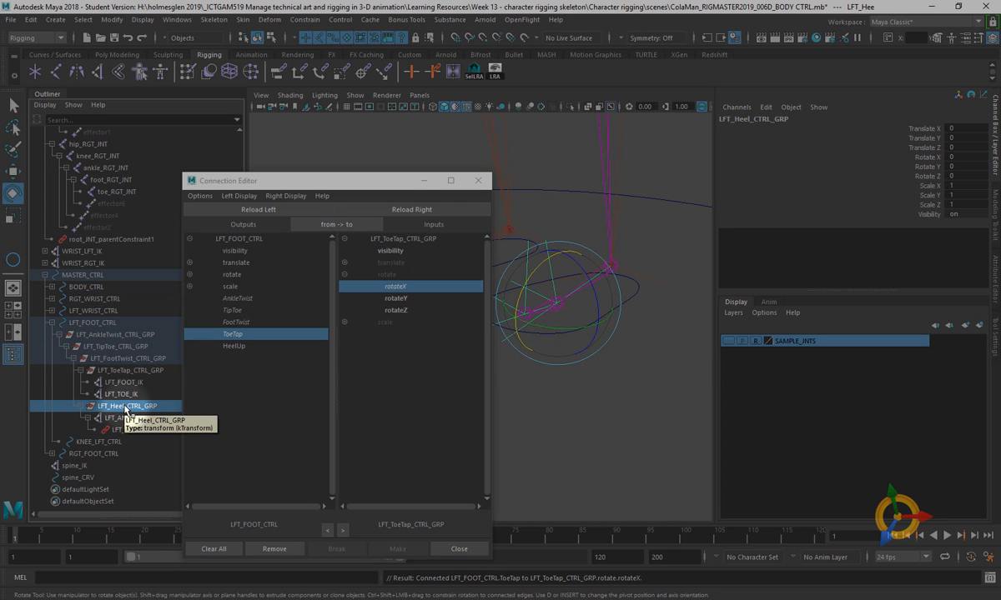
left_click(401, 211)
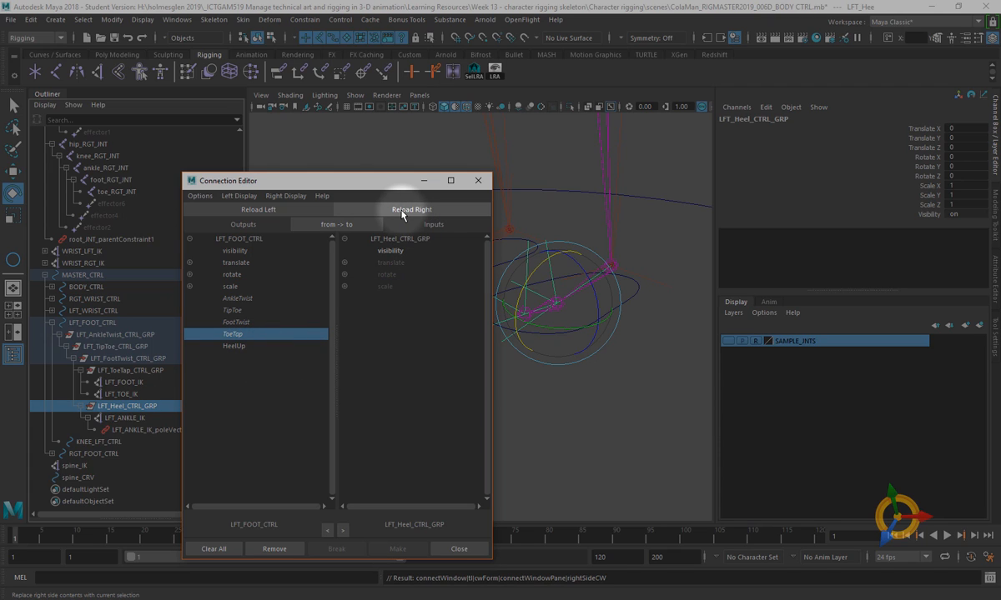
left_click(343, 275)
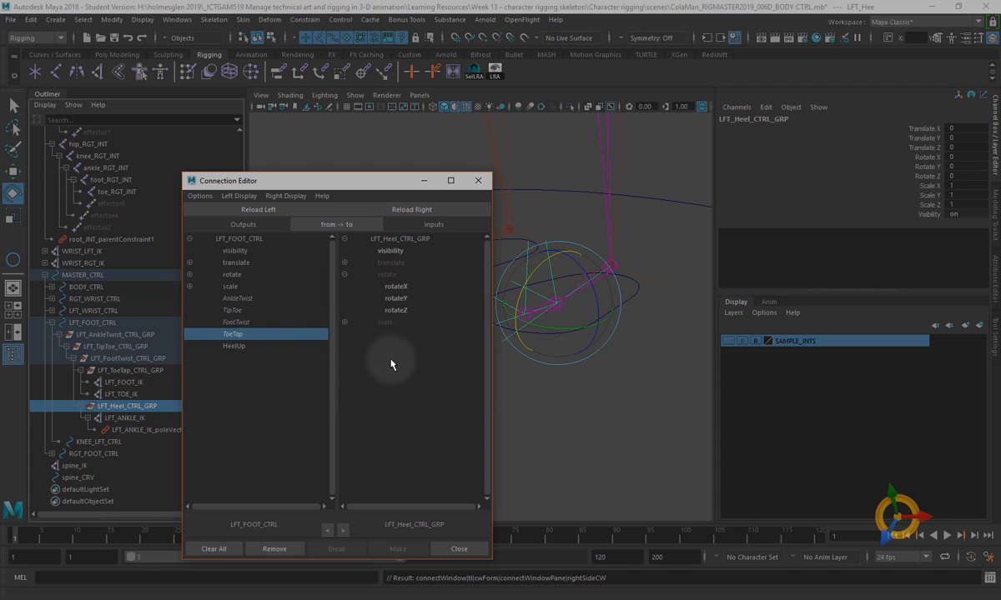
left_click(232, 345)
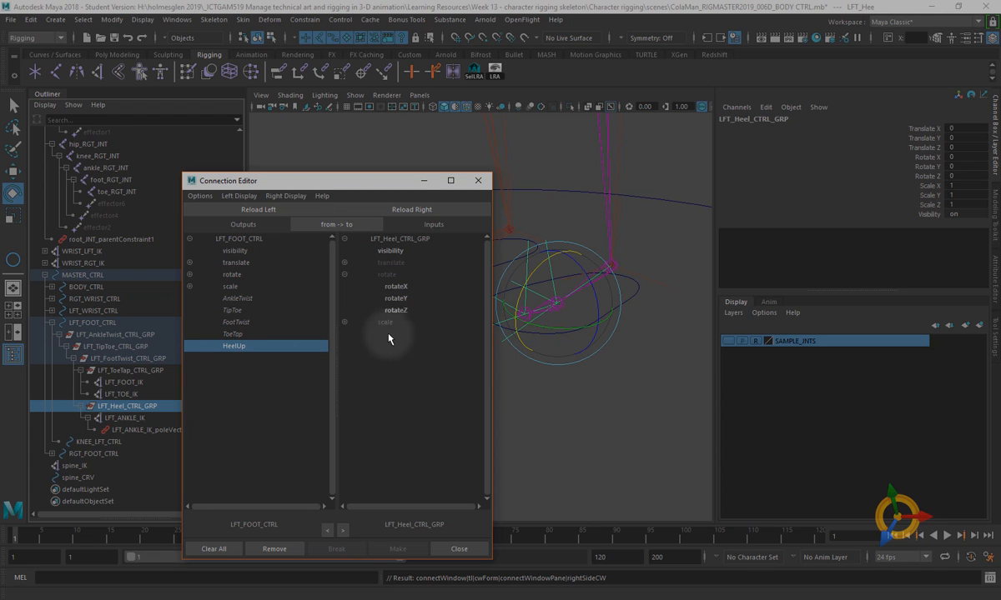
left_click(397, 286)
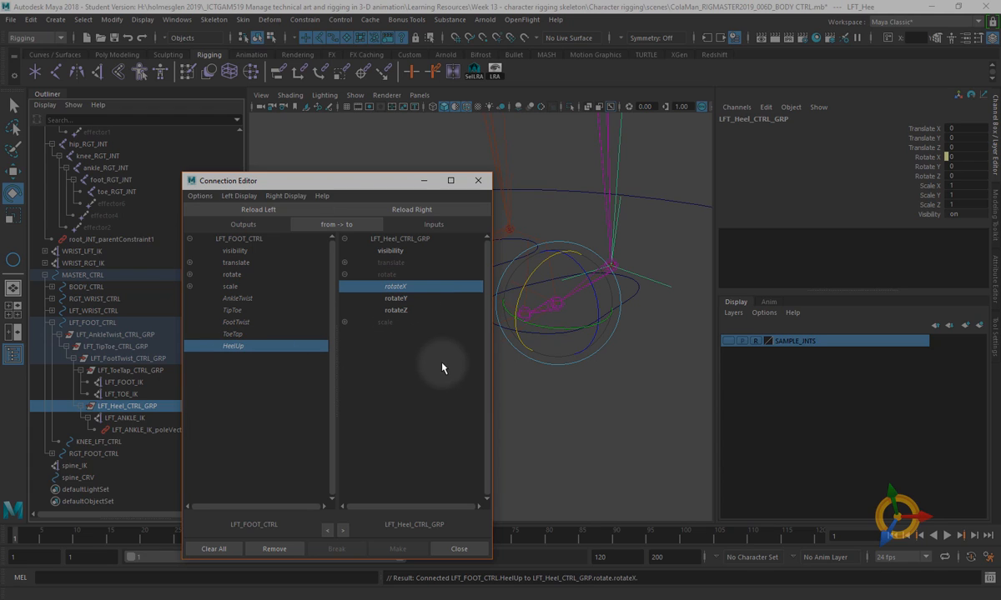
left_click(455, 549)
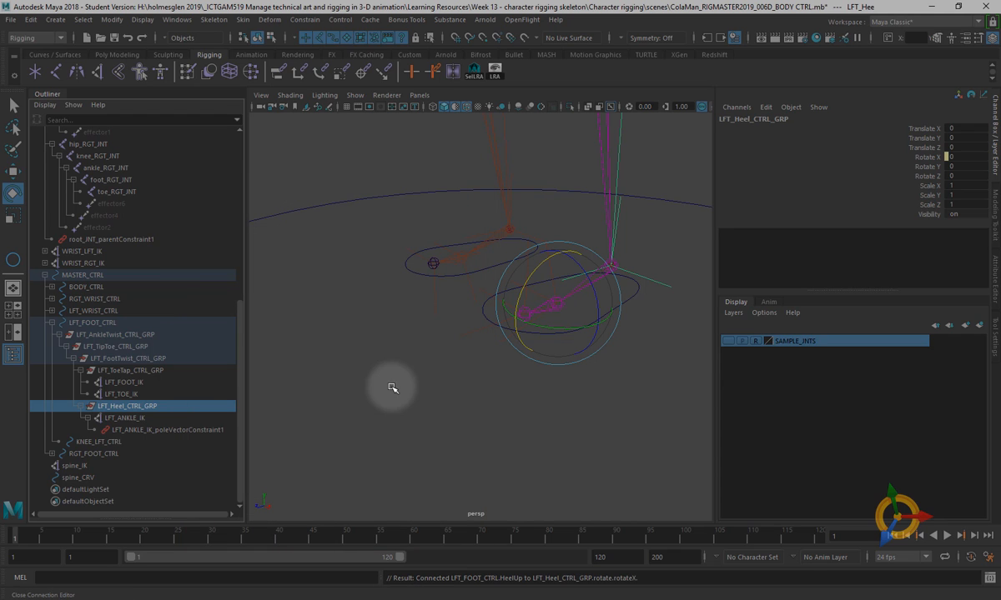
- Select LFT_FOOT_CTRL and test its Ankle Twist at about -34 and Tip Toe at about 30, undoing each change
left_click(636, 289)
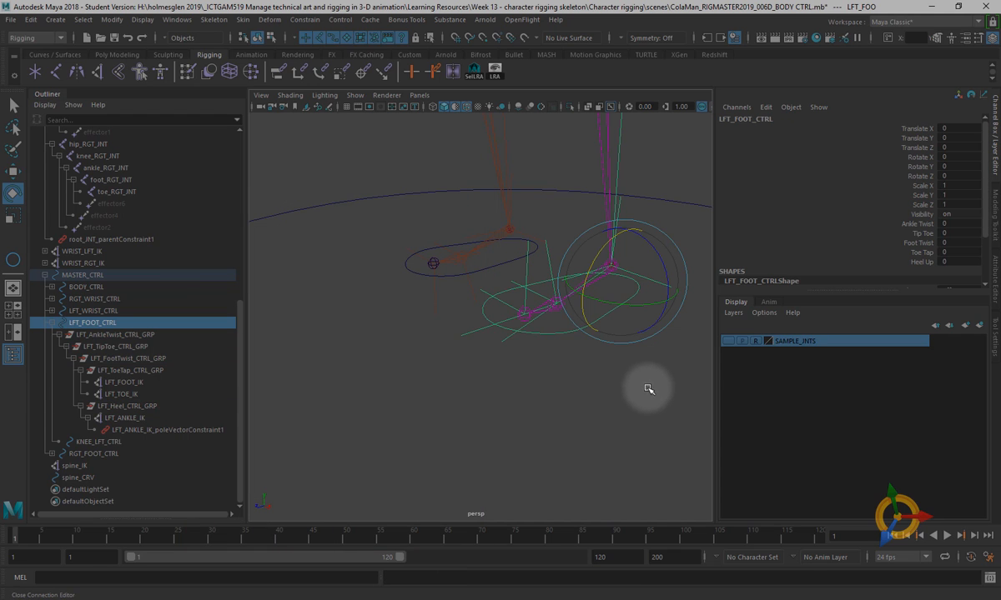
middle_click_drag(648, 389, 527, 411, "alt")
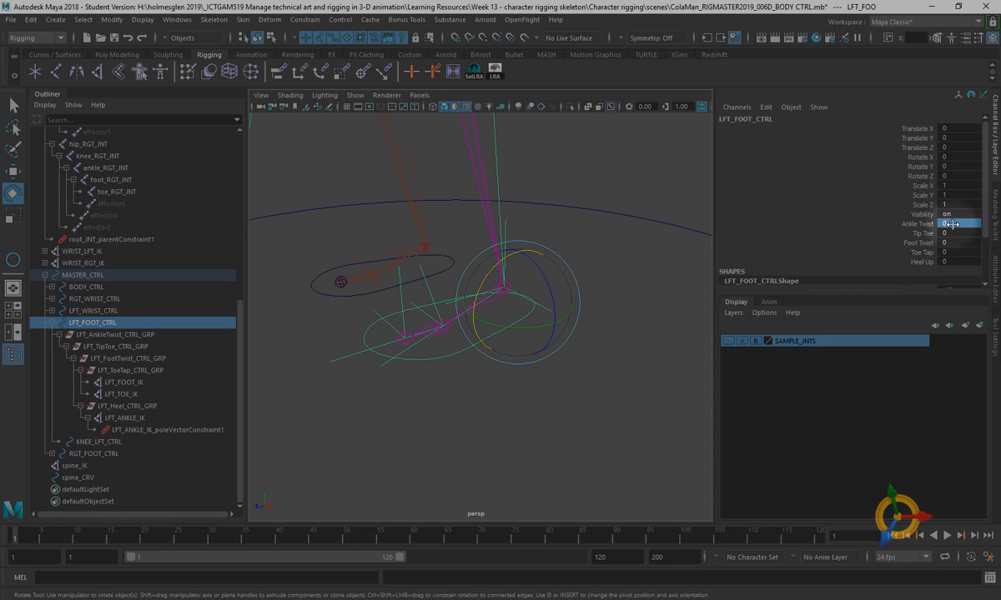
middle_click_drag(951, 223, 63, 204)
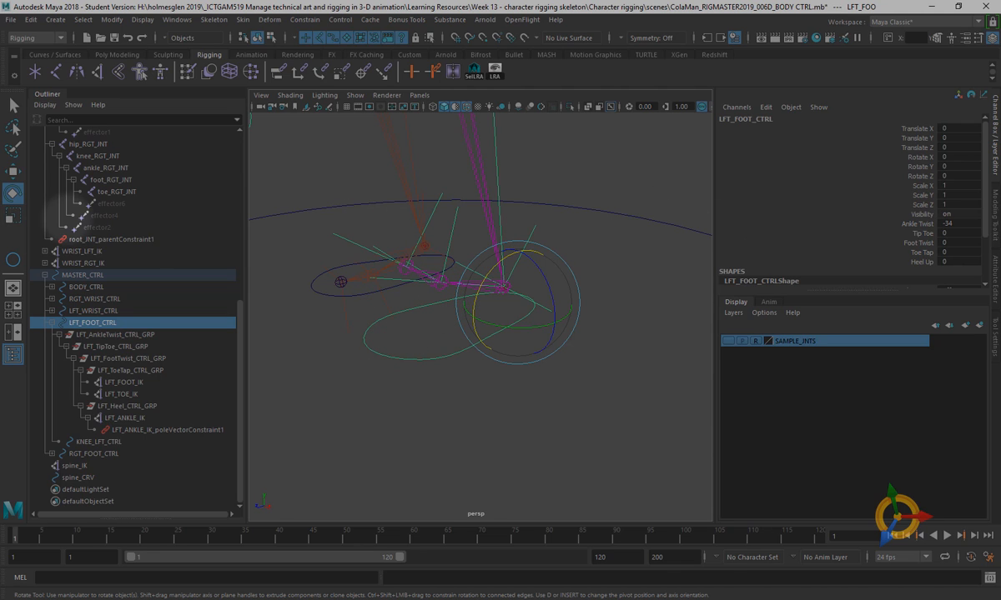
key("ctrl+z")
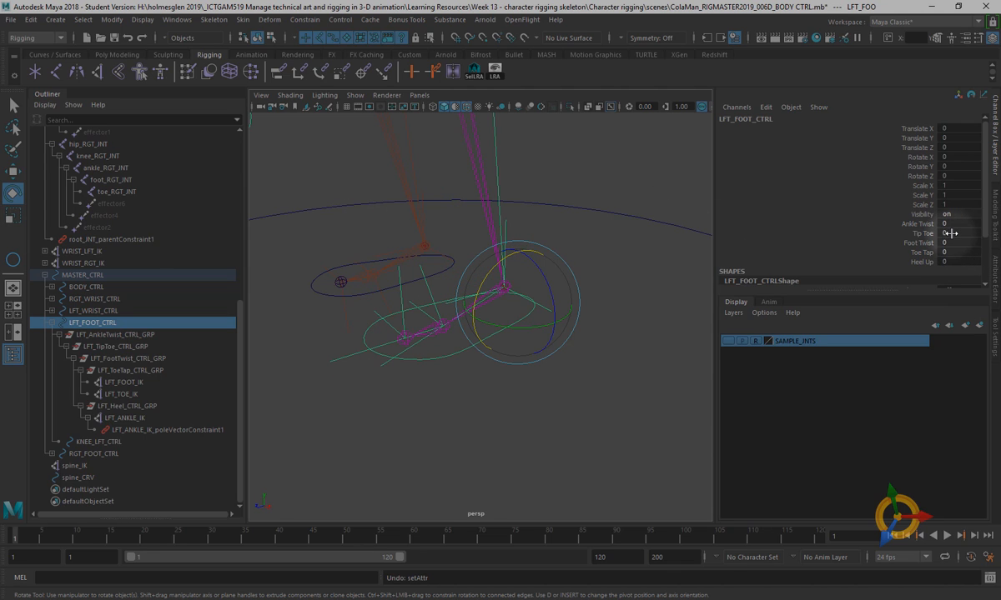
middle_click_drag(949, 233, 431, 224)
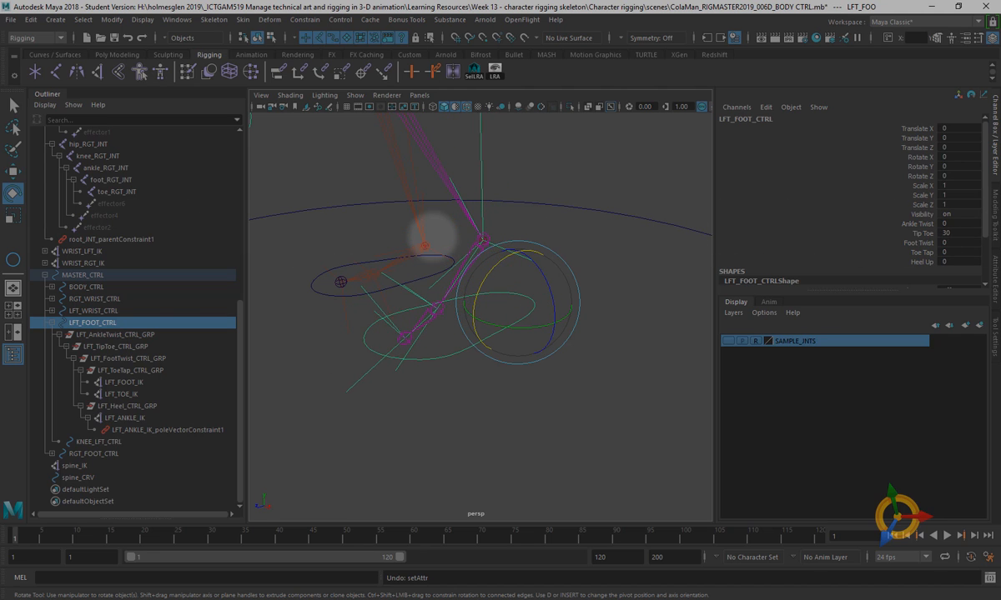
key("ctrl+z")
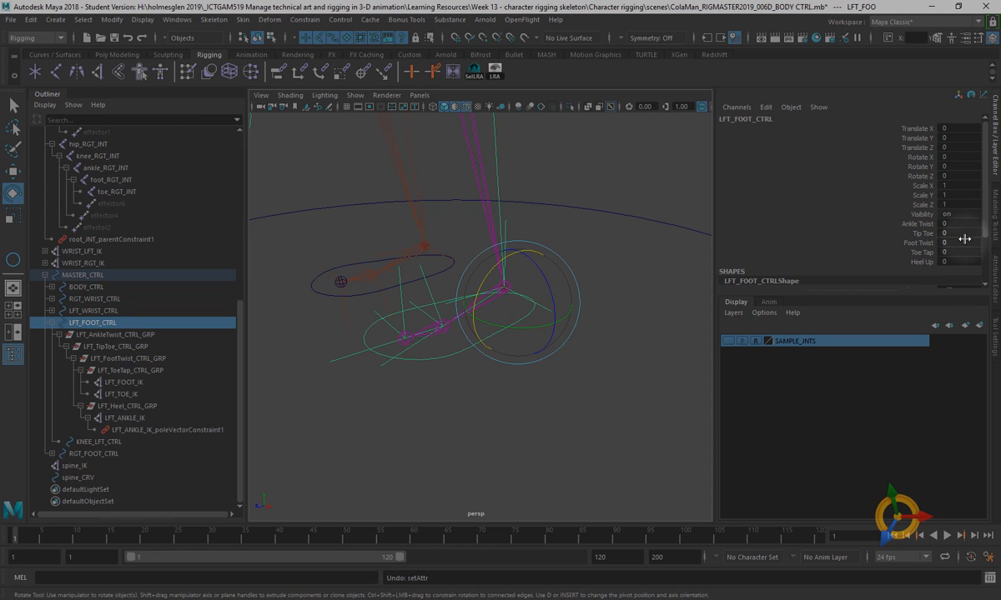
- Test LFT_FOOT_CTRL's Foot Twist, Toe Tap and Heel Up attributes by varying their values, undoing the changes
middle_click_drag(950, 241, 350, 237)
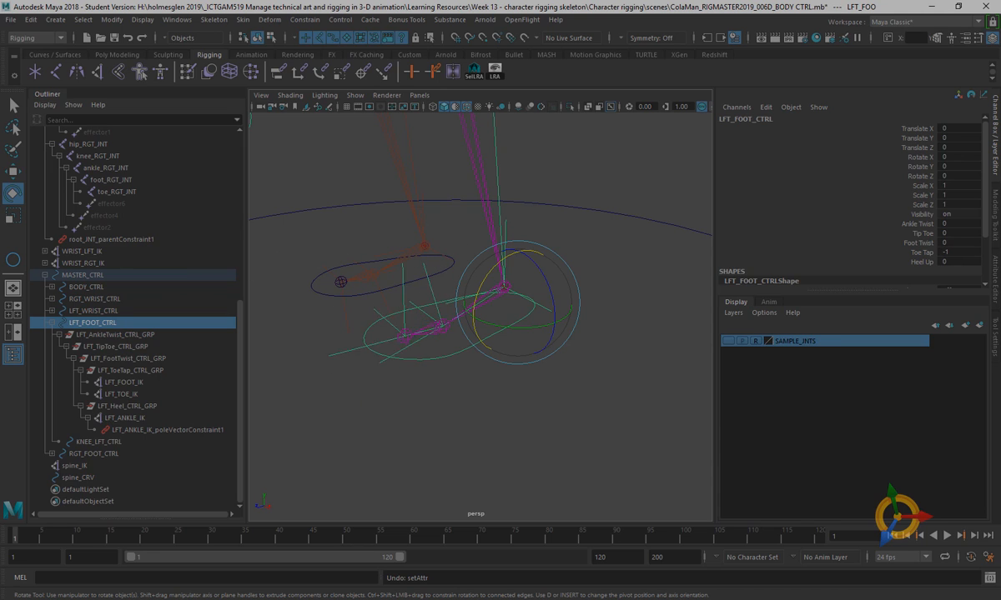
middle_click_drag(422, 281, 719, 259)
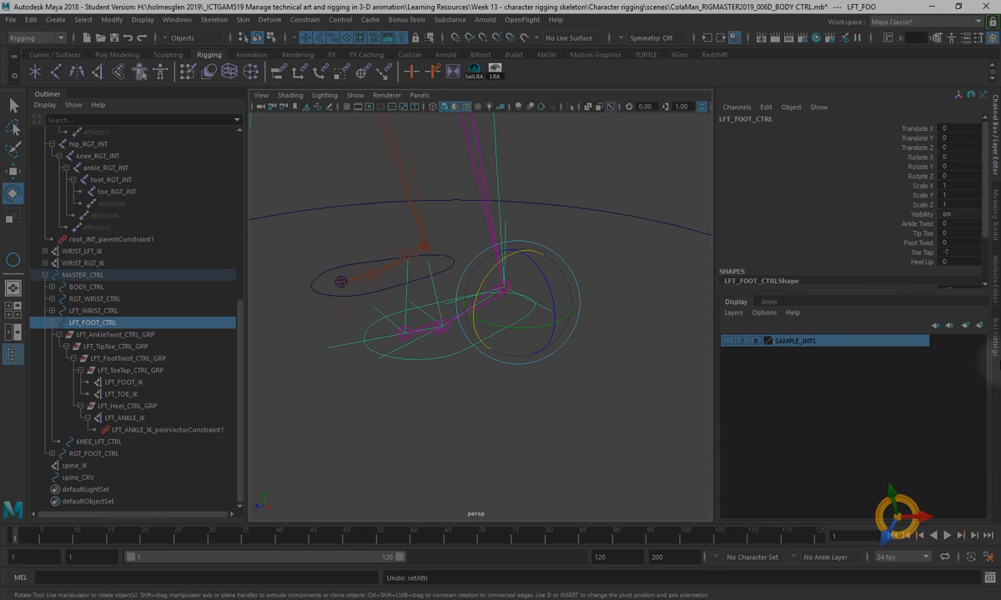
key("ctrl+z")
middle_click_drag(965, 262, 904, 245)
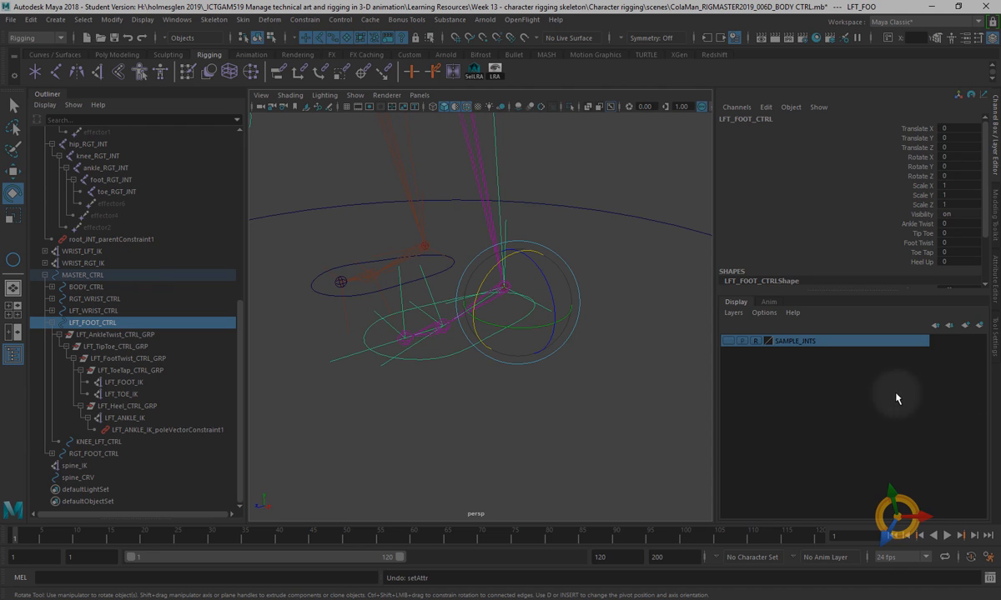
- Select RGT_FOOT_CTRL and open the Connection Editor with it loaded as the output source
left_click_drag(372, 391, 463, 375, "alt")
middle_click_drag(463, 375, 639, 378, "alt")
left_click_drag(639, 378, 498, 334, "alt")
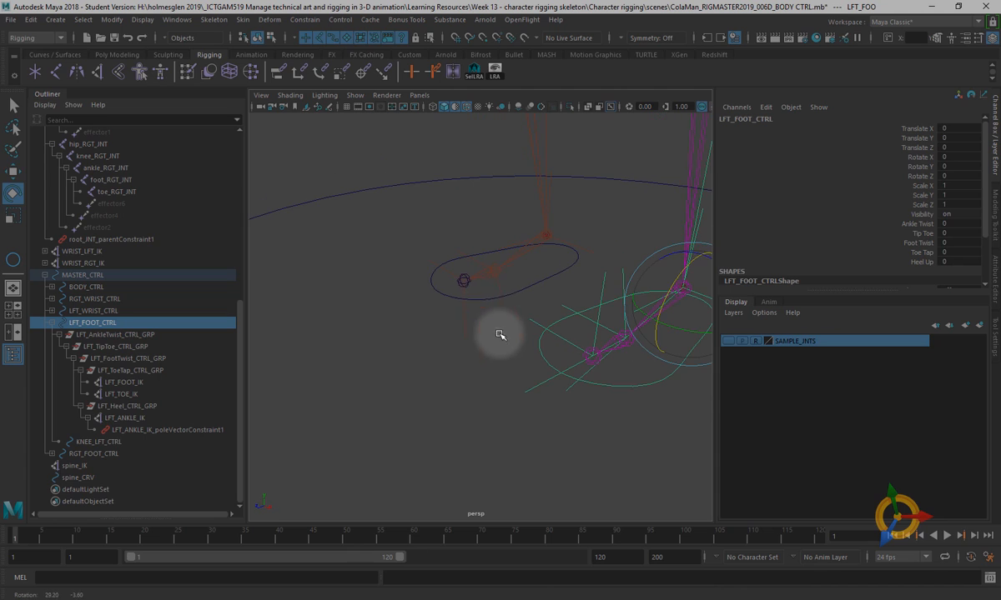
left_click(519, 291)
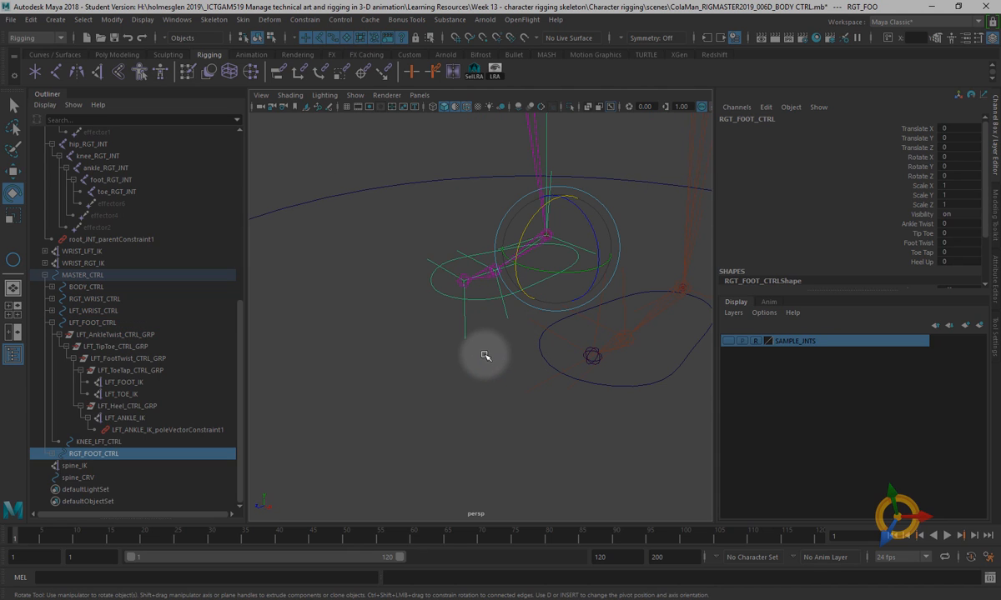
left_click(176, 20)
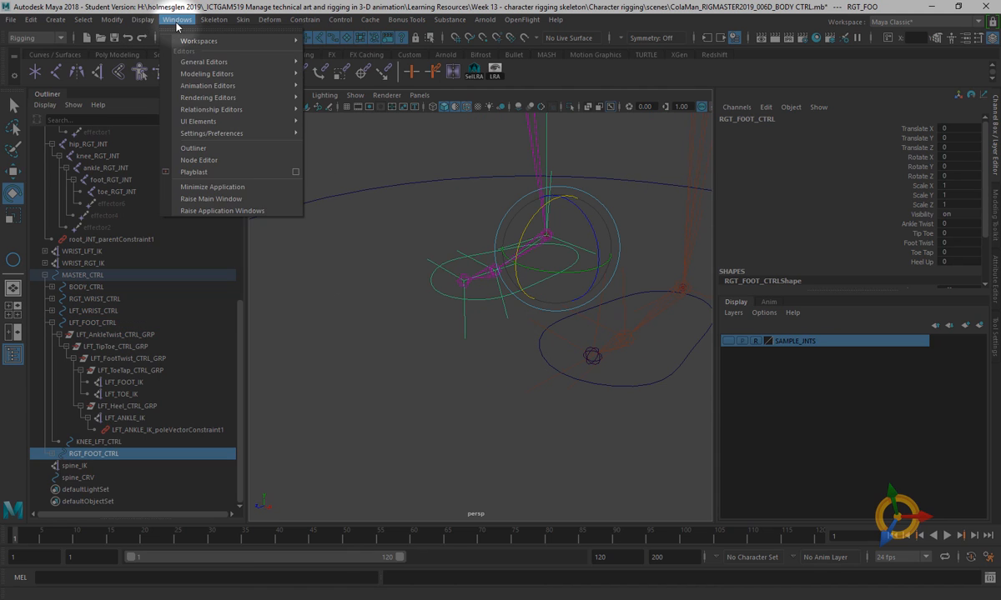
mouse_move(200, 61)
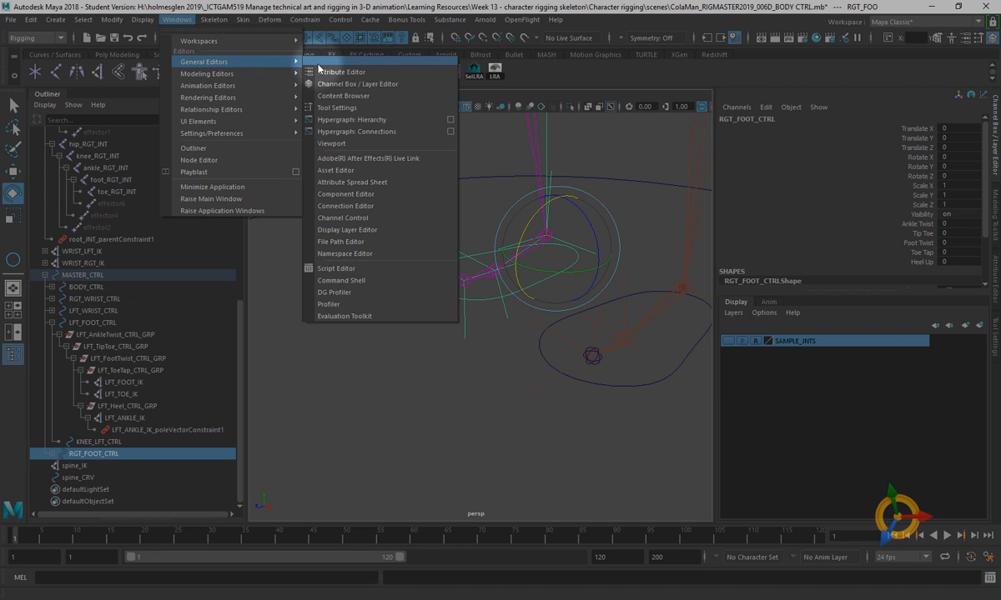
left_click(333, 206)
left_click_drag(278, 178, 303, 124)
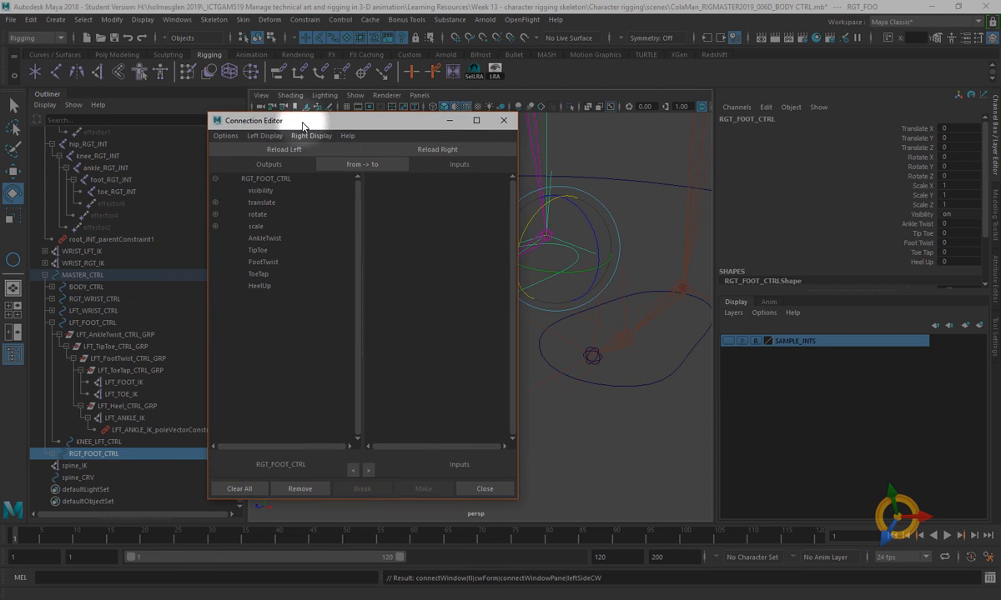
middle_click_drag(611, 377, 699, 380, "alt")
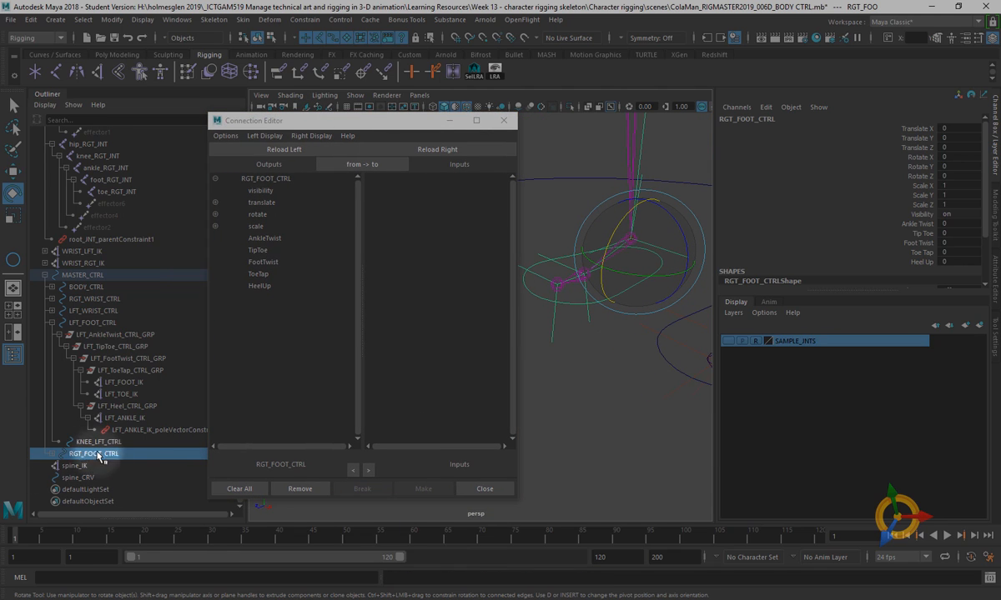
- Expand RGT_FOOT_CTRL's hierarchy, load RGT_AnkleTwist_CTRL_GRP as the input target and connect the AnkleTwist attribute to its rotateX
left_click(51, 323)
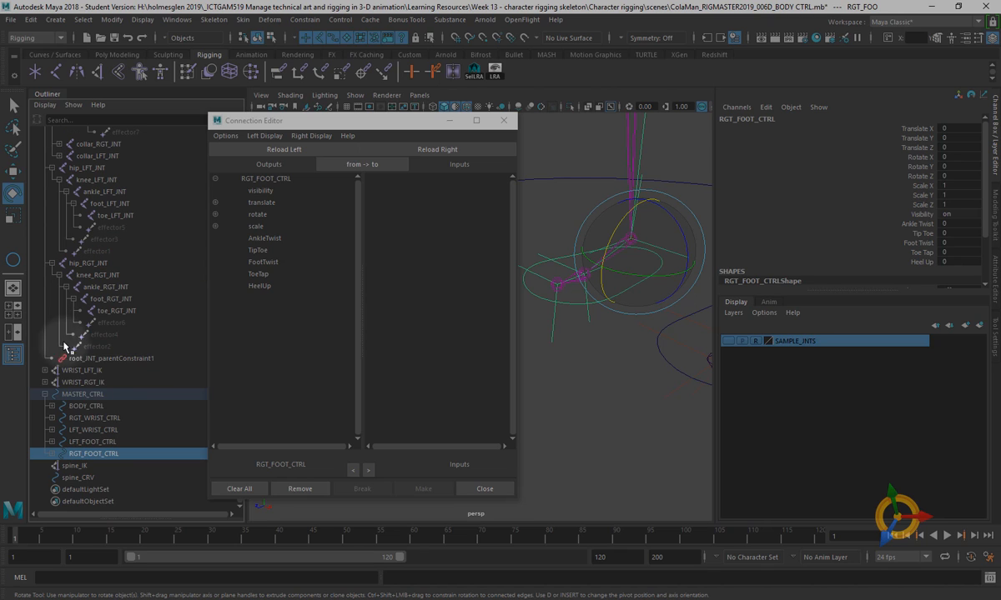
left_click(51, 454)
scroll(125, 380, "down", 3)
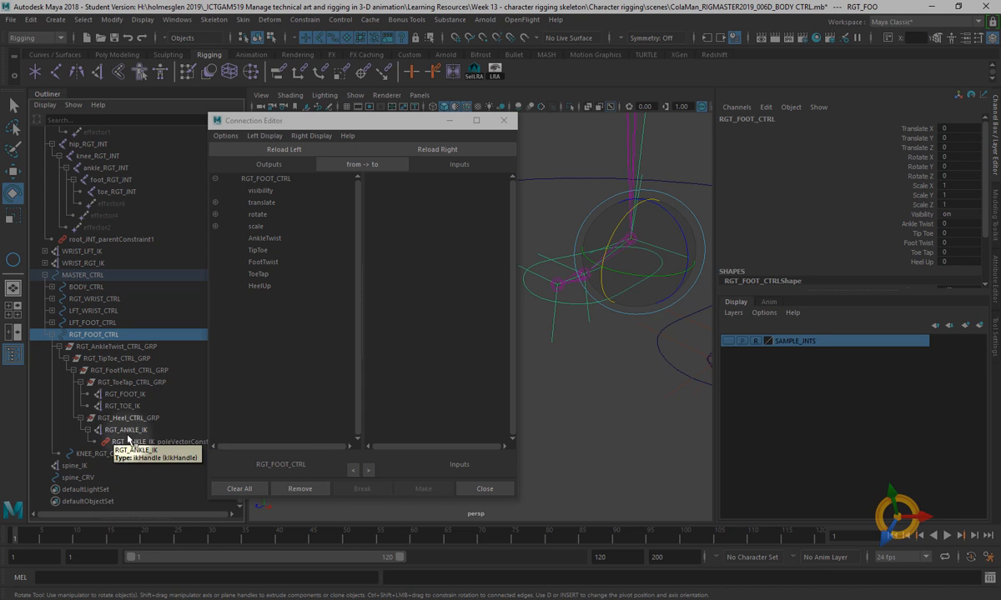
left_click(97, 347)
left_click(429, 150)
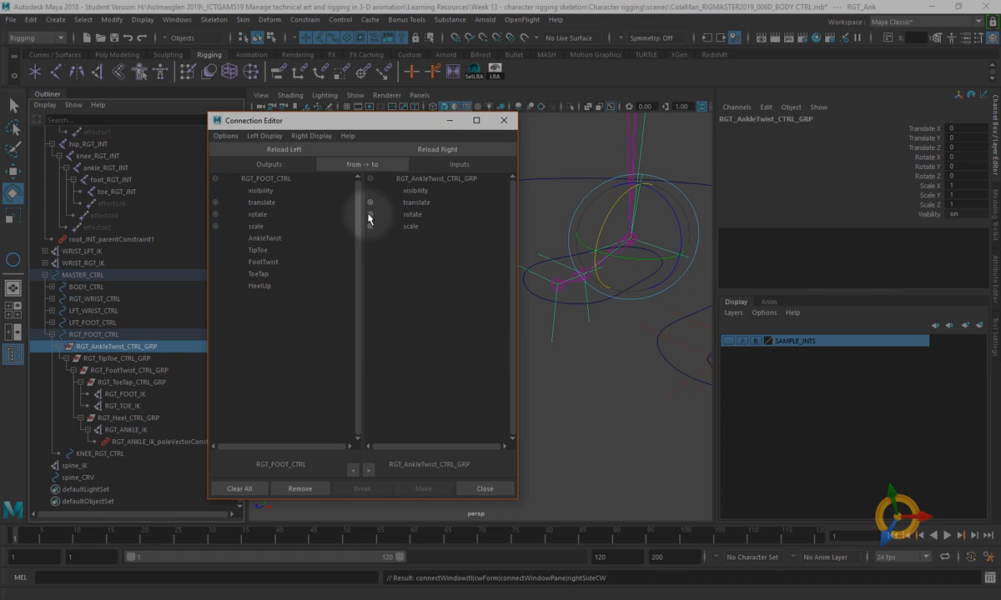
left_click(269, 240)
left_click(421, 226)
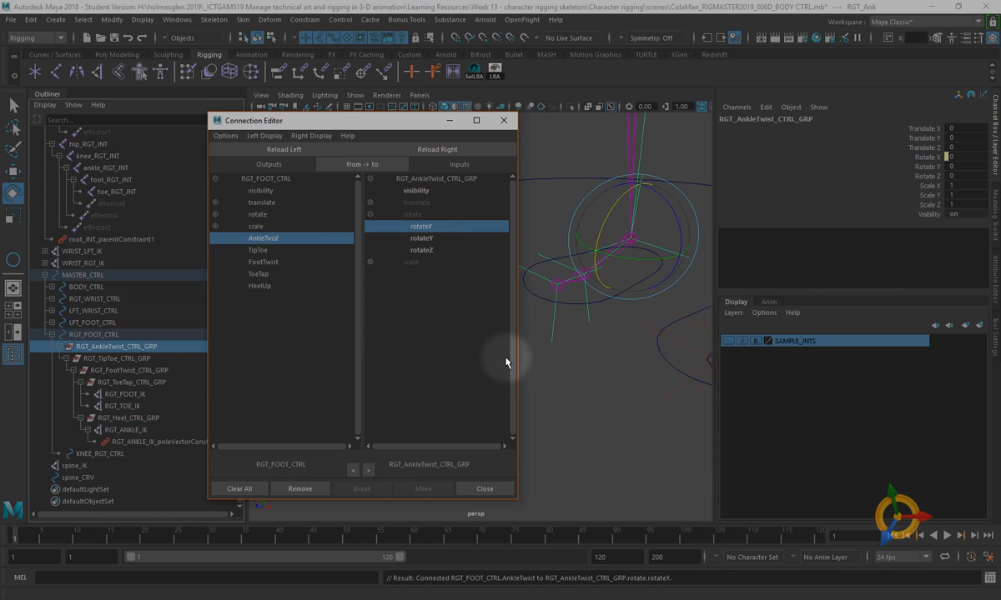
- Load RGT_TipToe_CTRL_GRP as the input target and connect RGT_FOOT_CTRL's TipToe attribute to its rotateX
left_click(114, 359)
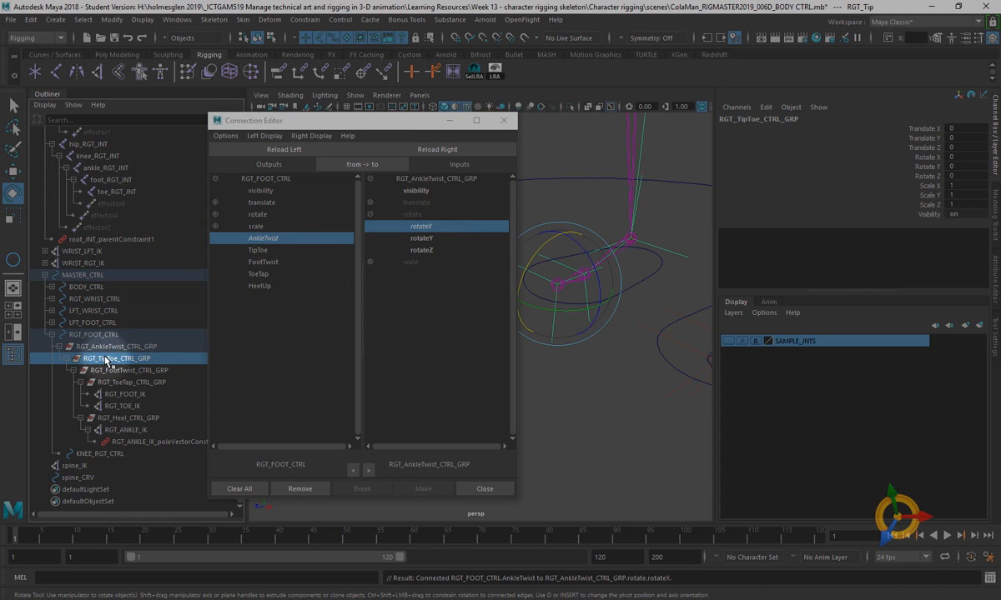
left_click(432, 151)
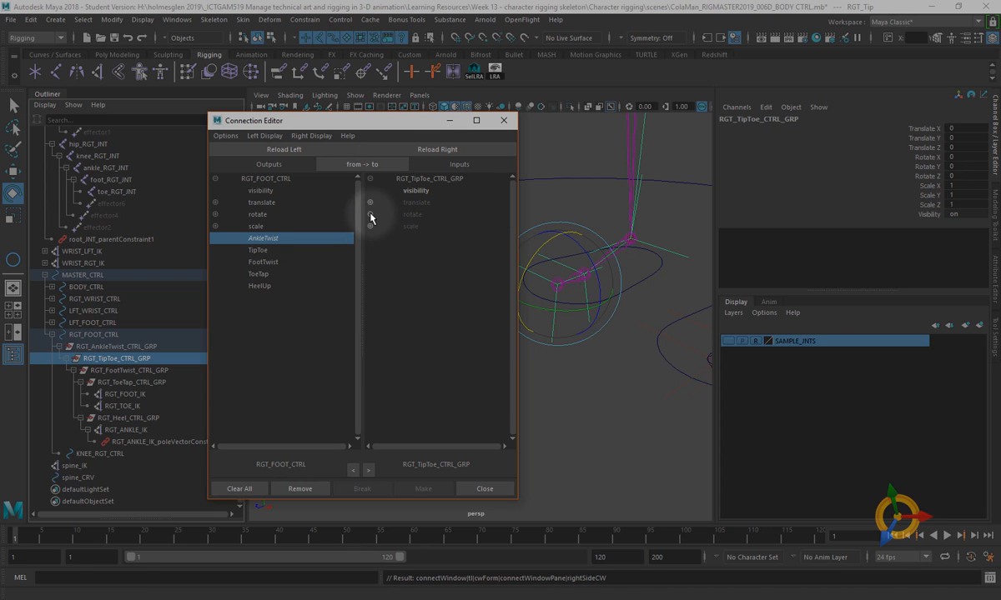
left_click(257, 251)
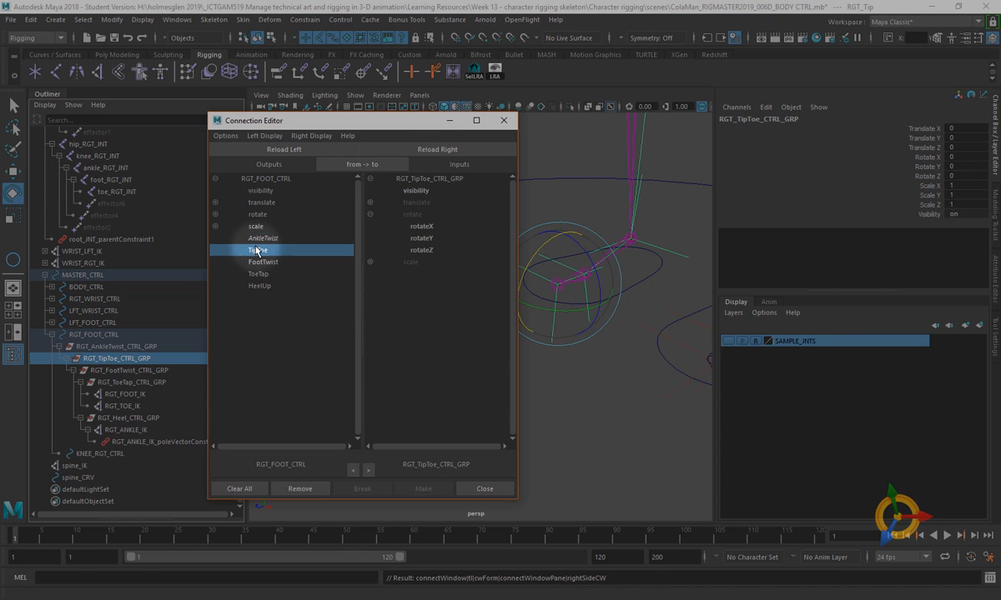
left_click(425, 227)
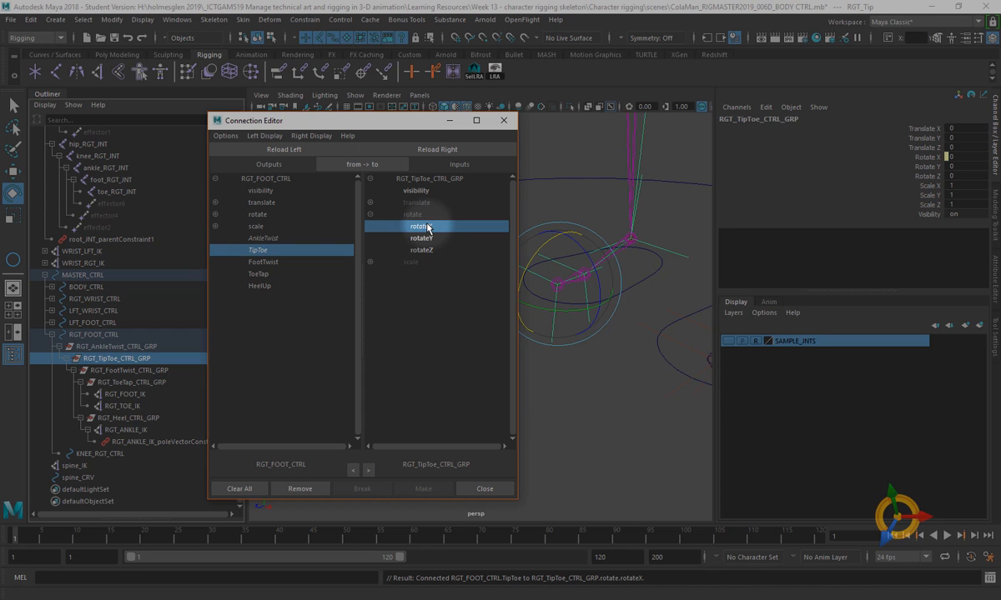
- Load RGT_FootTwist_CTRL_GRP as the input target and connect RGT_FOOT_CTRL's FootTwist attribute to its rotateY
left_click(121, 371)
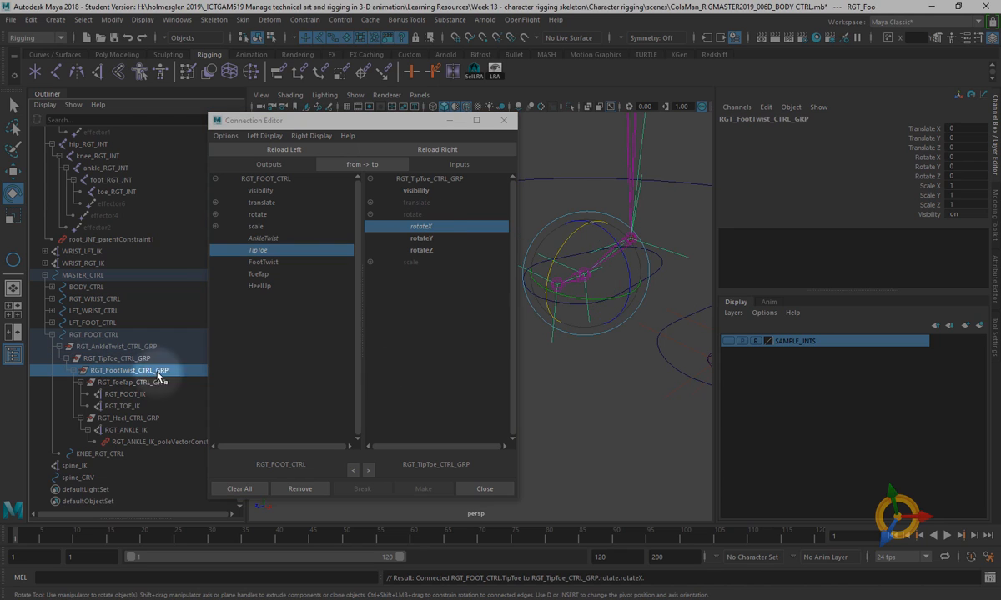
left_click(434, 150)
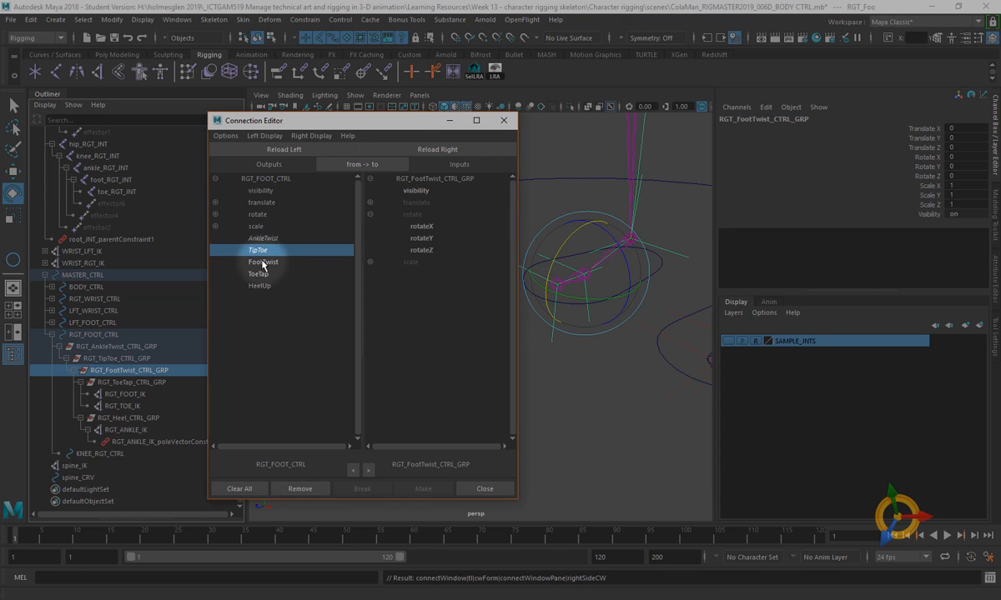
left_click(263, 263)
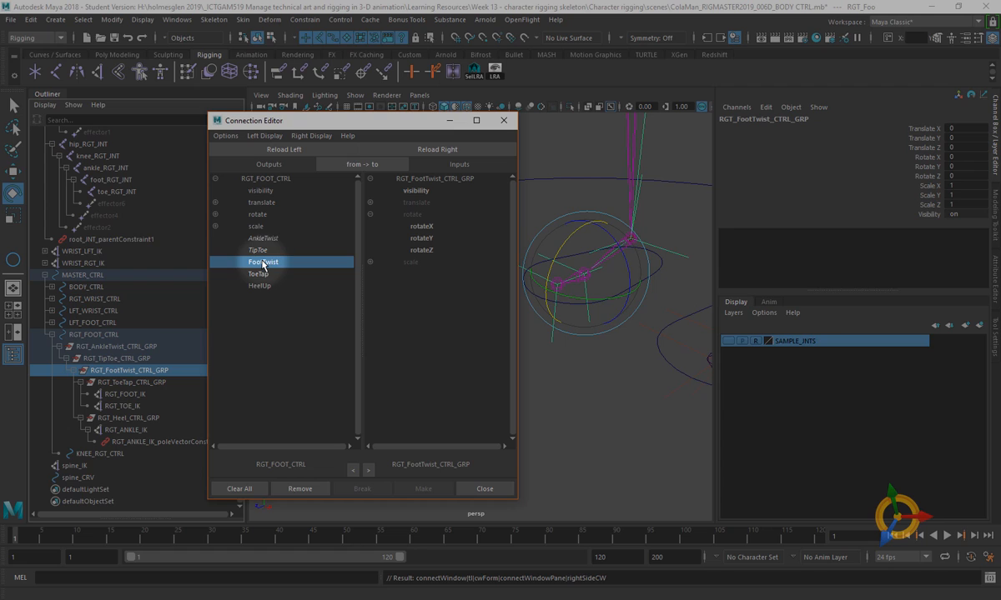
left_click(421, 239)
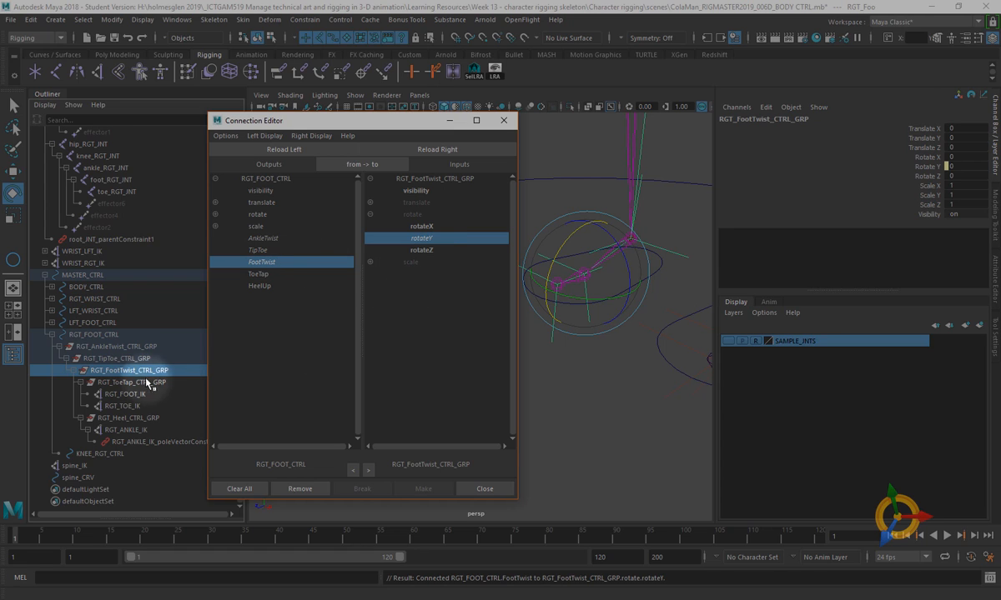
- Load RGT_ToeTap_CTRL_GRP as the input target and connect RGT_FOOT_CTRL's ToeTap attribute to its rotateX
left_click(128, 383)
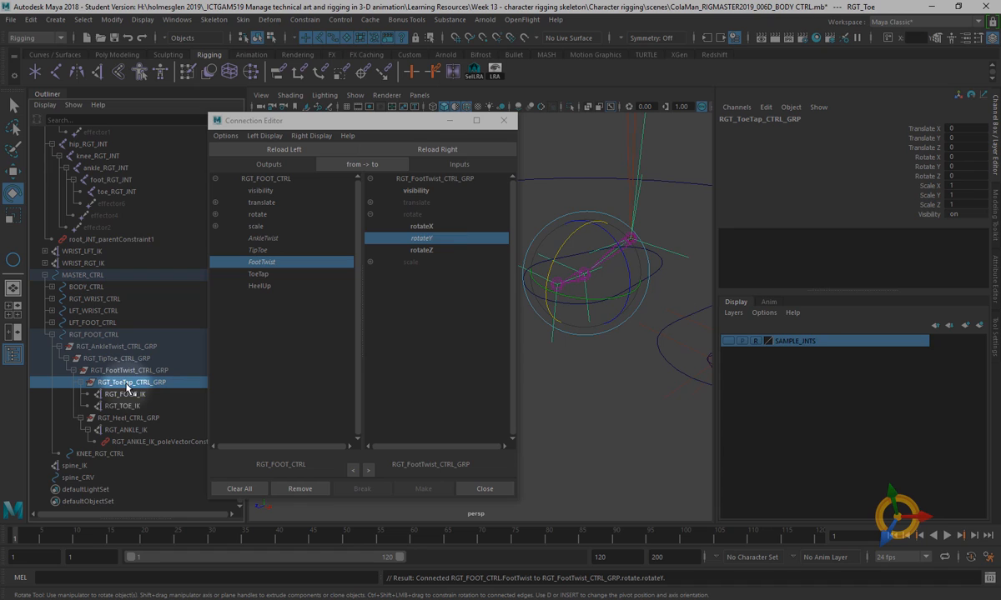
left_click(439, 150)
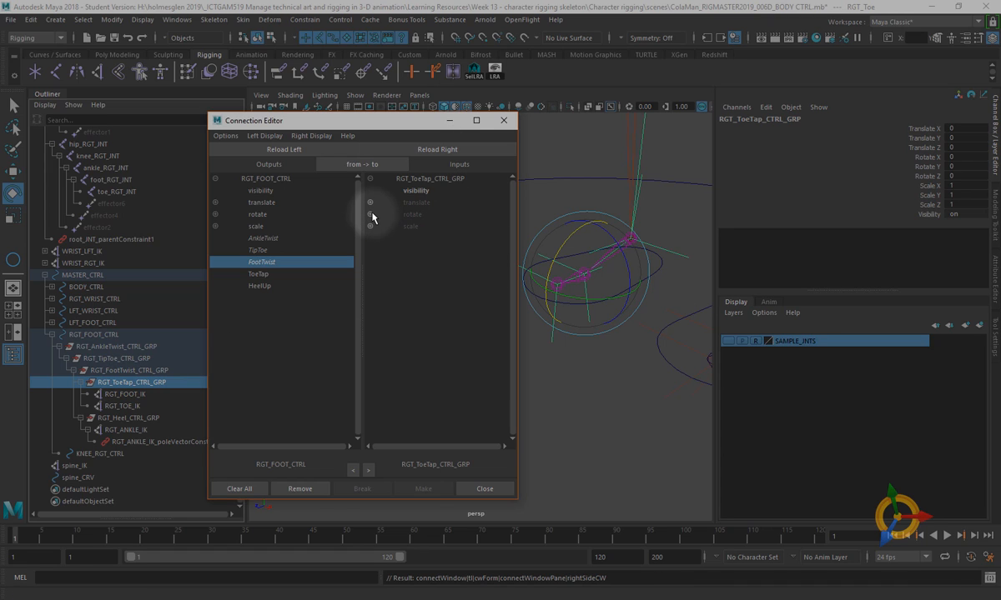
left_click(260, 274)
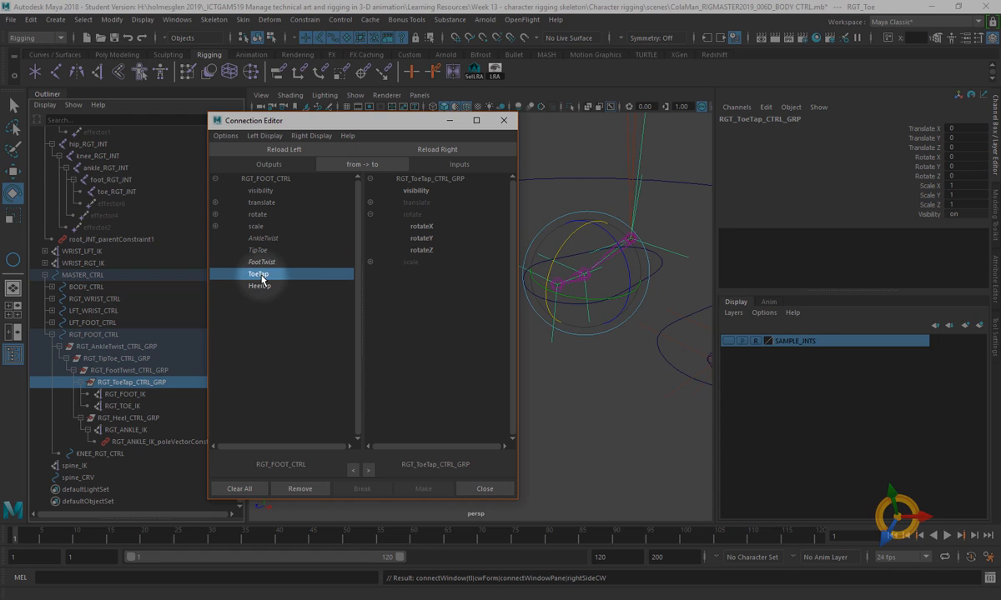
left_click(423, 227)
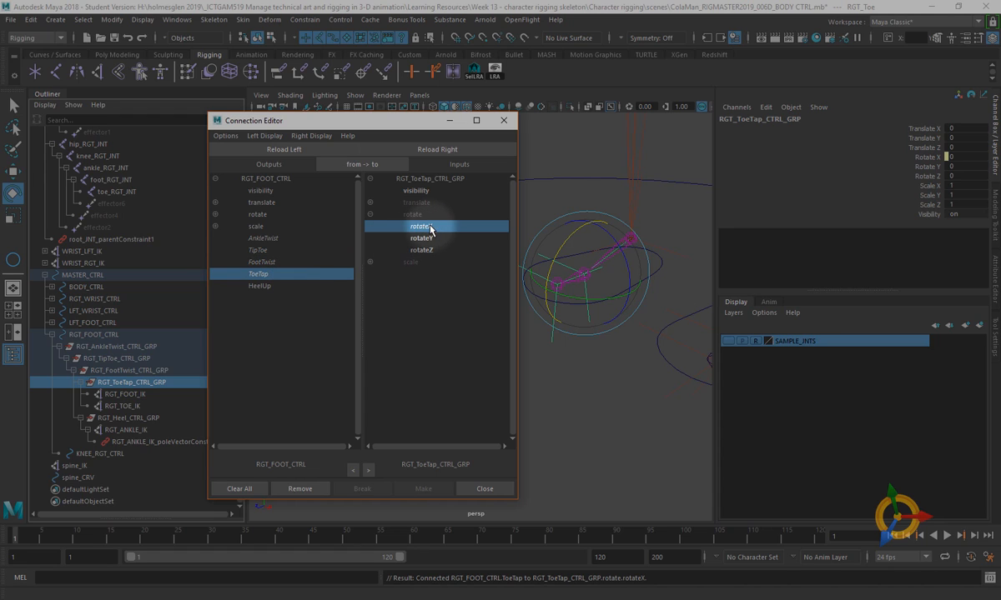
- Load RGT_Heel_CTRL_GRP as the input target, connect RGT_FOOT_CTRL's HeelUp attribute to its rotateX, and close the Connection Editor
left_click(115, 418)
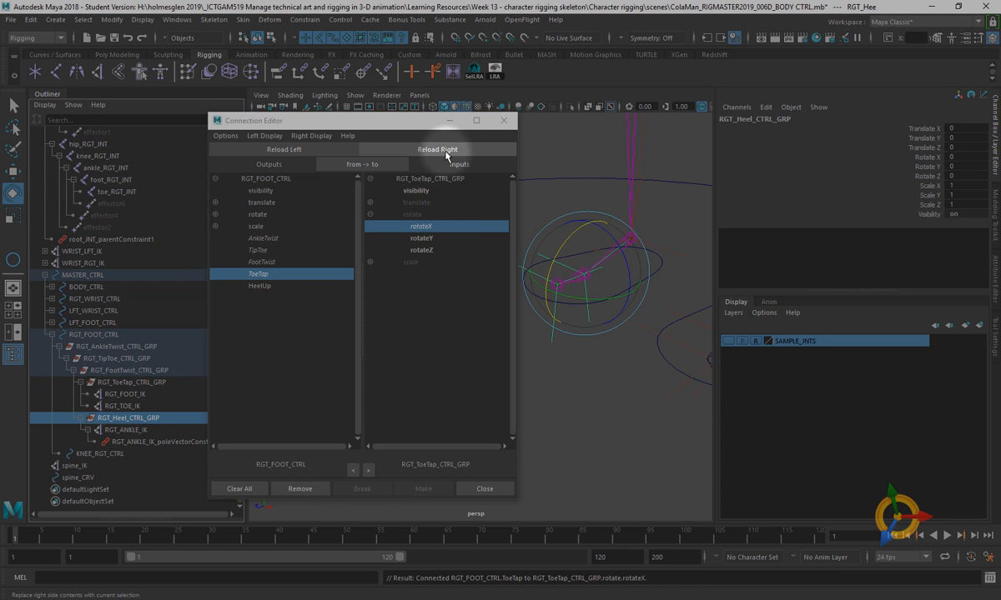
left_click(421, 149)
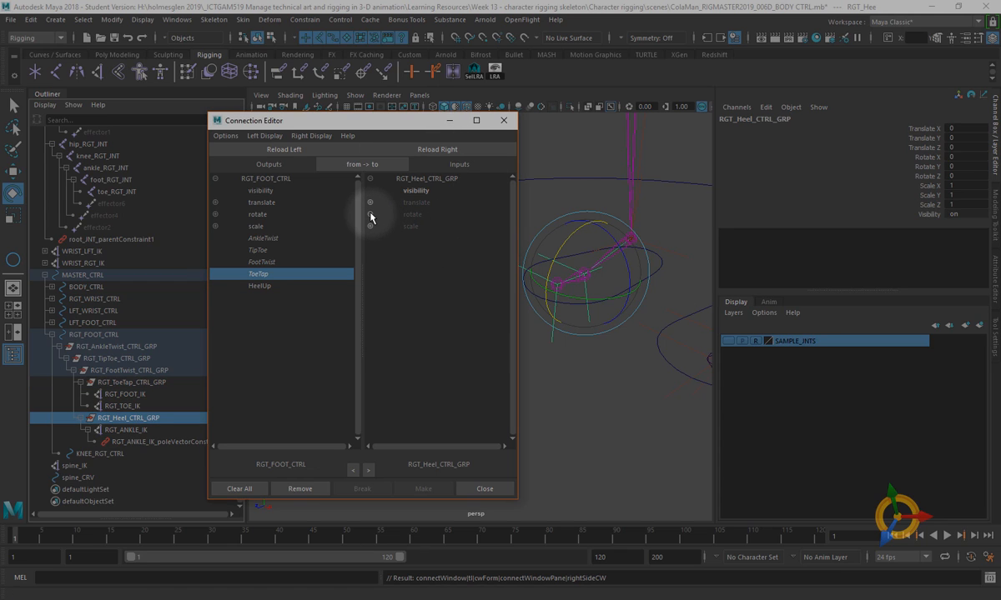
left_click(258, 286)
left_click(421, 226)
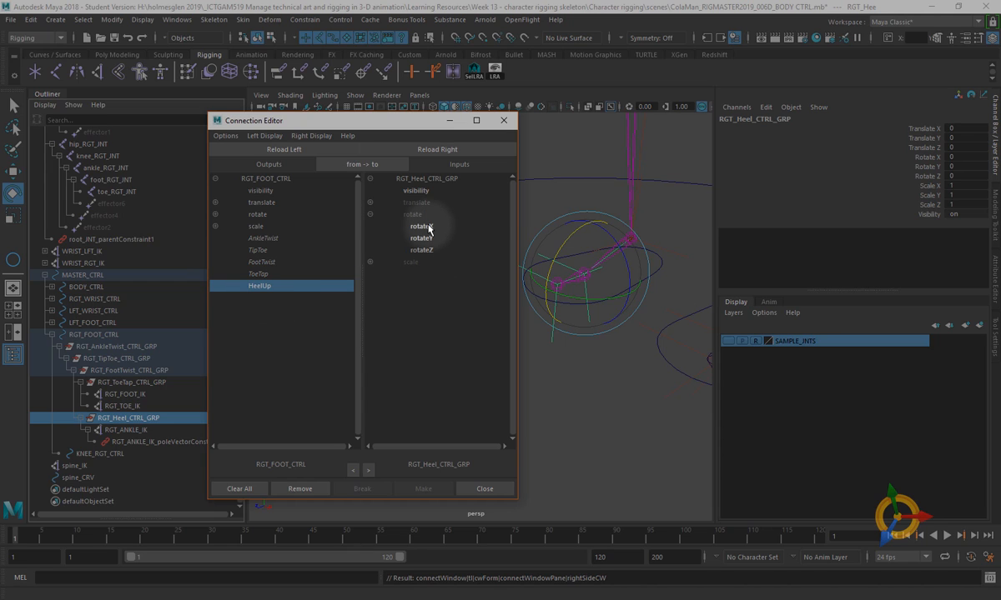
left_click(498, 490)
left_click_drag(588, 385, 512, 388, "alt")
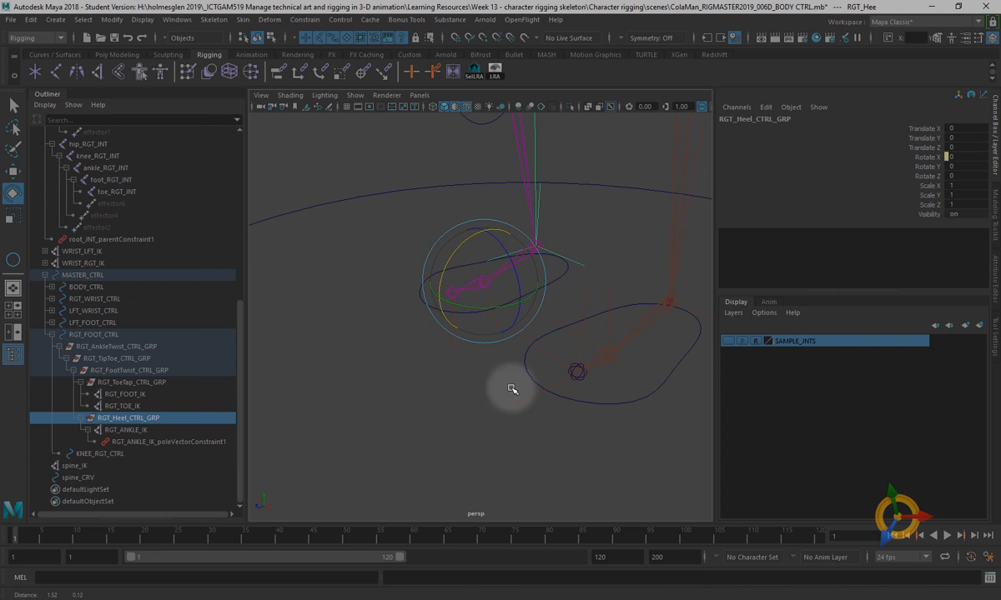
- Select RGT_FOOT_CTRL, test its Ankle Twist attribute by varying the value in both directions, and undo the change
left_click(563, 294)
left_click_drag(563, 293, 460, 354, "alt")
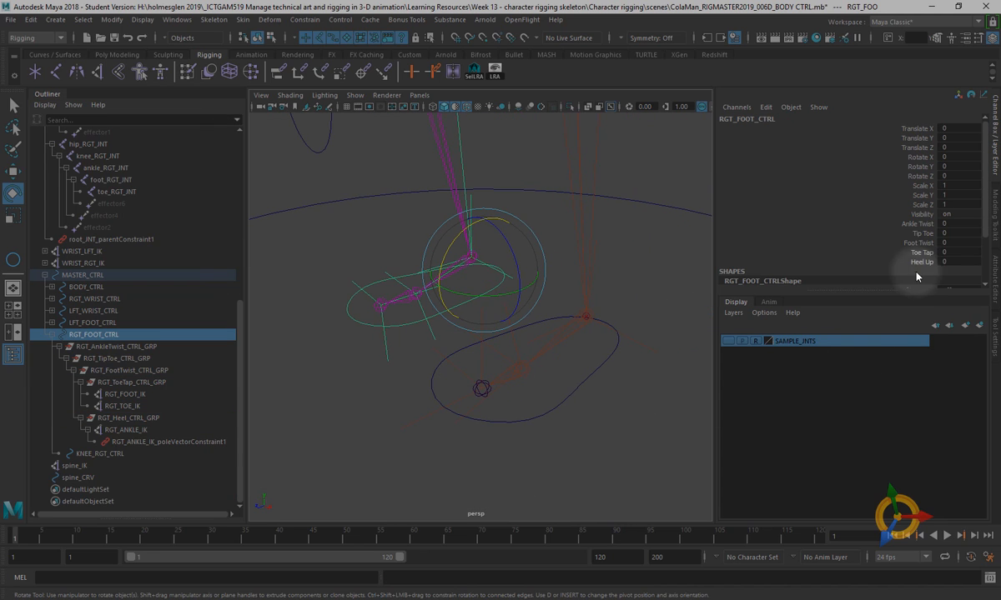
key("q")
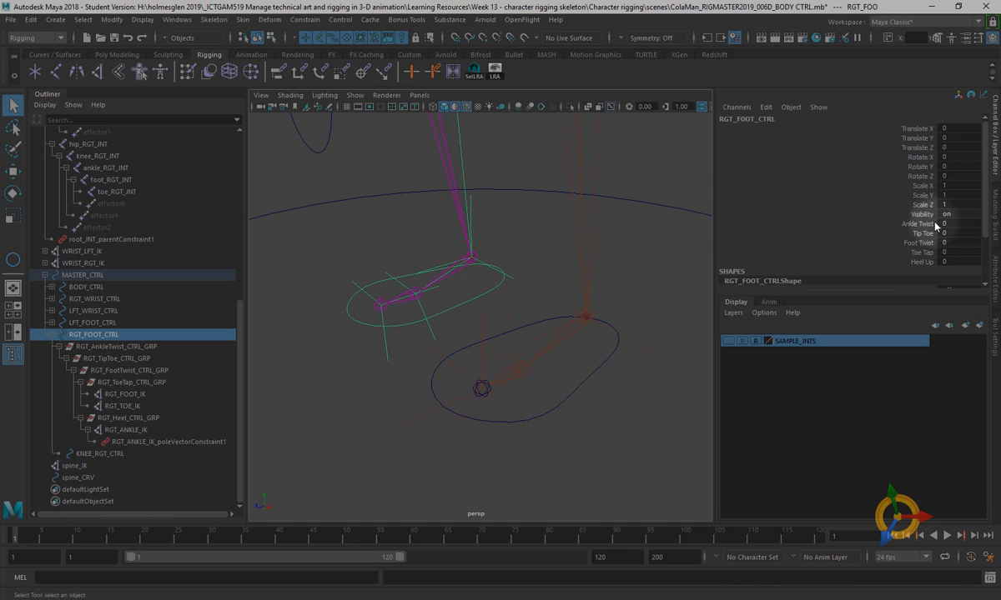
middle_click_drag(947, 224, 350, 213)
middle_click_drag(689, 225, 509, 216)
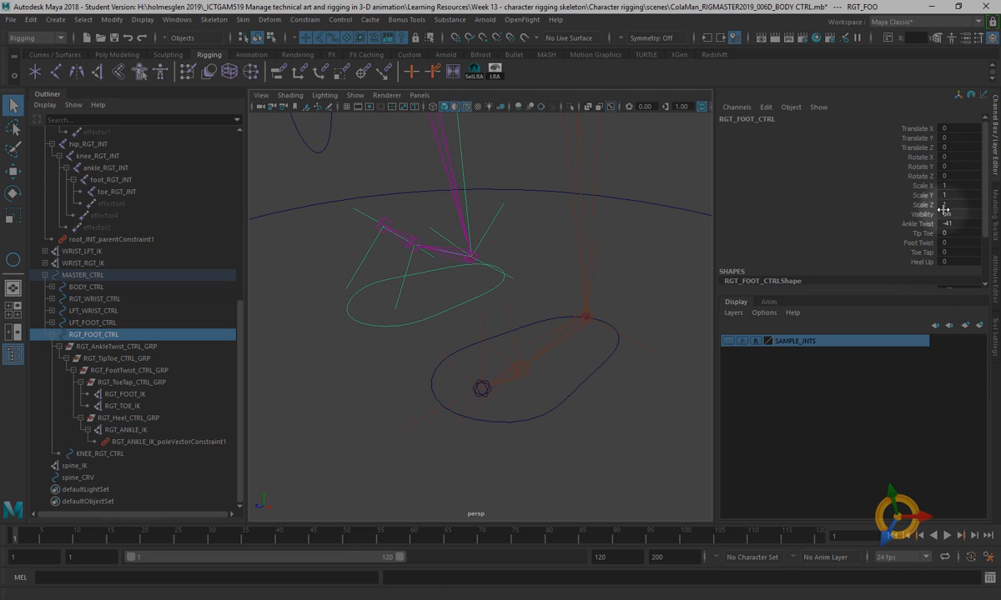
key("ctrl+z")
- Test RGT_FOOT_CTRL's Tip Toe and Foot Twist attributes by varying each value, undoing each change
left_click(922, 233)
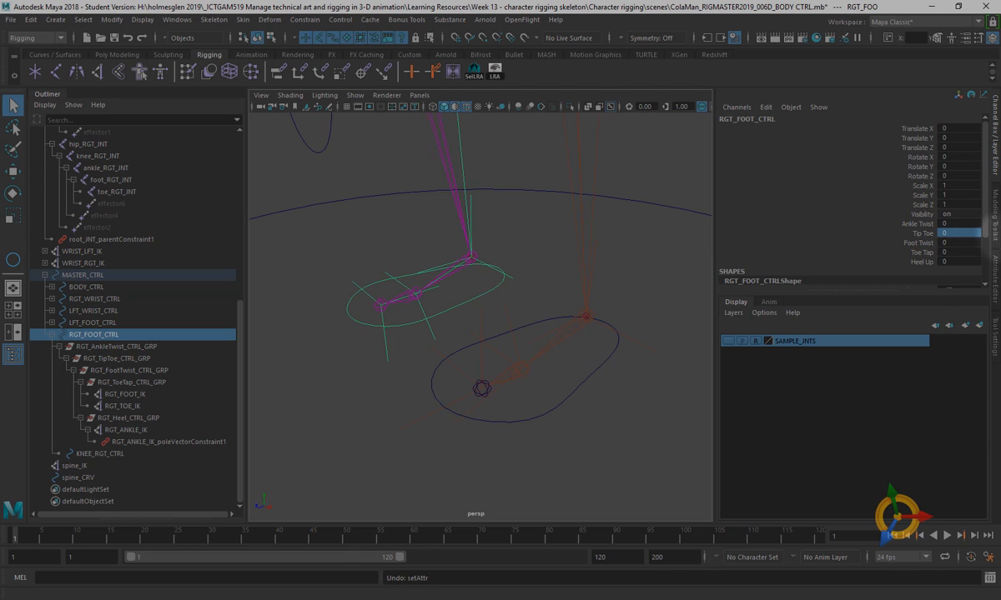
middle_click_drag(926, 223, 325, 214)
middle_click_drag(20, 234, 993, 250)
key("ctrl+z")
left_click(923, 243)
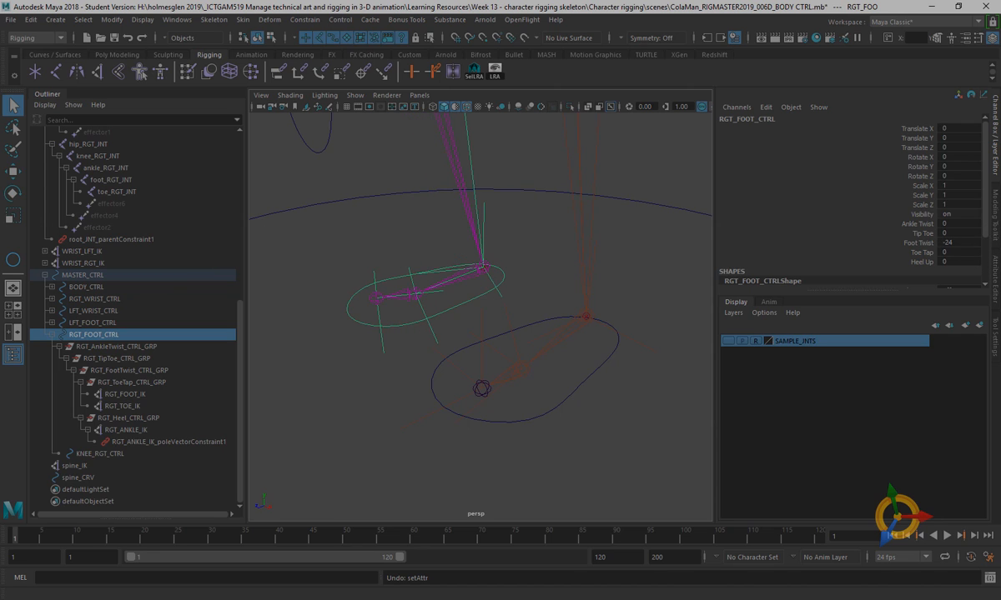
key("ctrl+z")
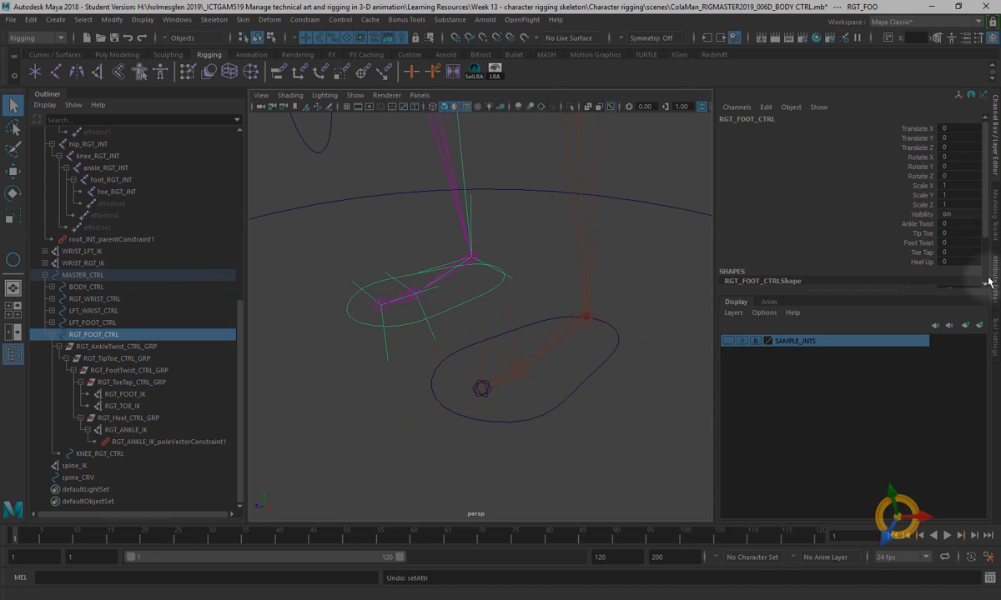
- Test RGT_FOOT_CTRL's Toe Tap attribute and undo the change, and vary Heel Up to check the heel lift
left_click(948, 252)
type("10")
key("Return")
middle_click_drag(201, 247, 967, 255)
key("ctrl+z")
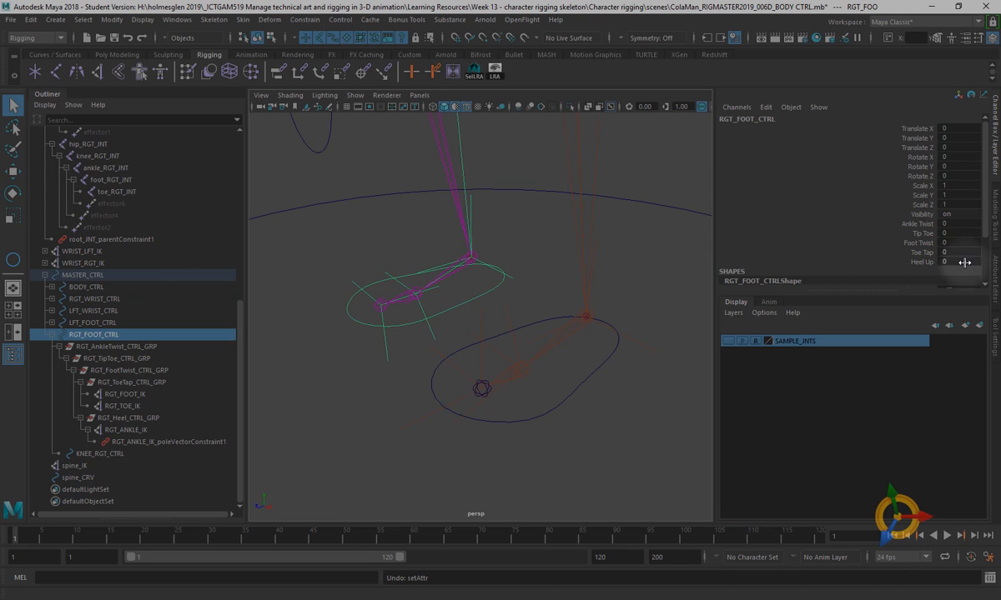
left_click(948, 262)
middle_click_drag(949, 263, 34, 242)
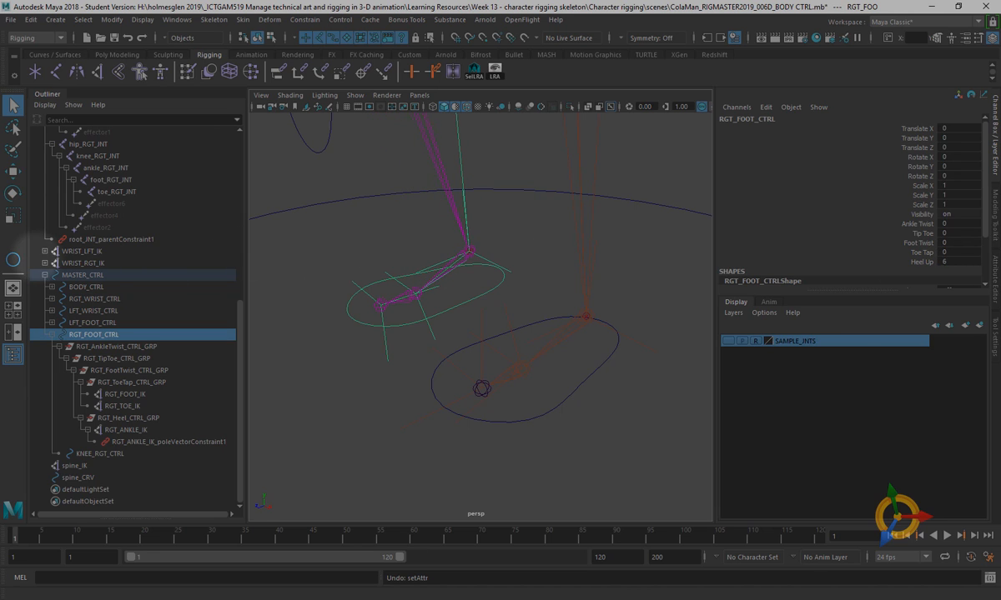
- Deselect the right foot control and save the rig scene under its existing file name
right_click_drag(614, 417, 366, 265, "alt")
left_click_drag(366, 267, 553, 359, "alt")
left_click(659, 384)
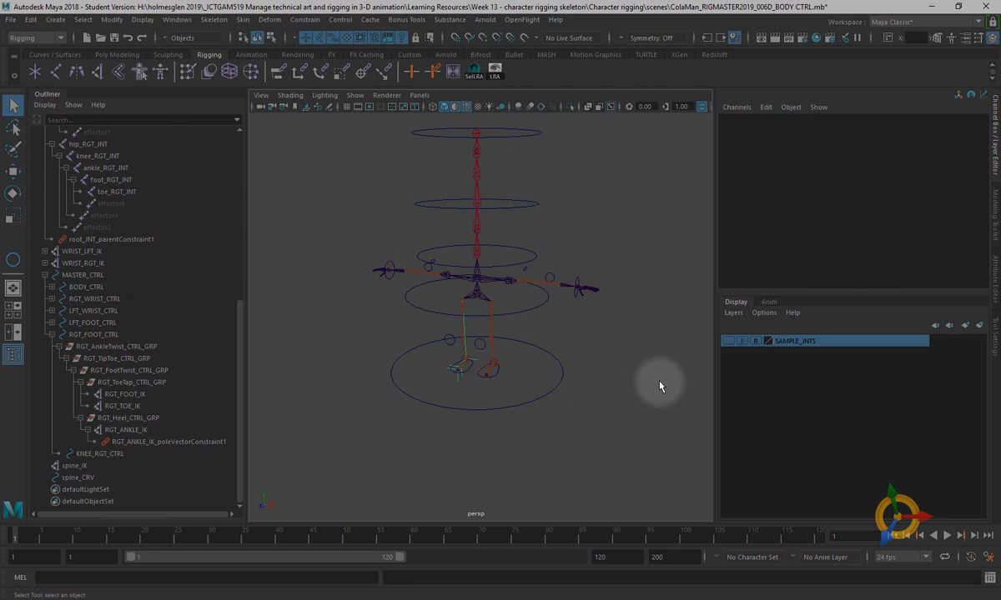
middle_click_drag(643, 306, 616, 331, "alt")
right_click_drag(586, 316, 608, 306, "alt")
middle_click_drag(615, 268, 639, 313, "alt")
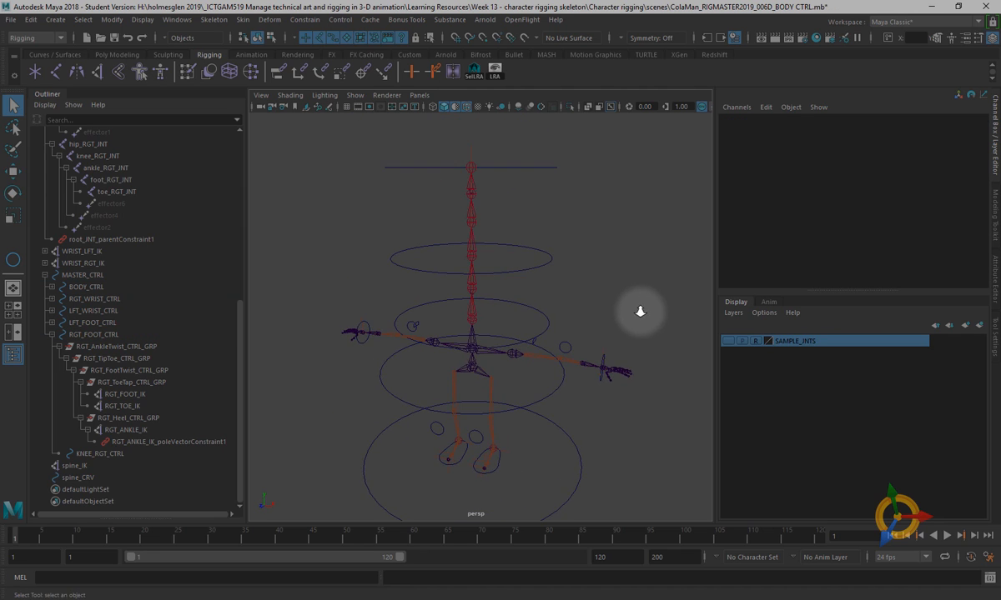
right_click_drag(639, 313, 628, 290, "alt")
middle_click_drag(627, 290, 628, 244, "alt")
left_click_drag(628, 247, 594, 263, "alt")
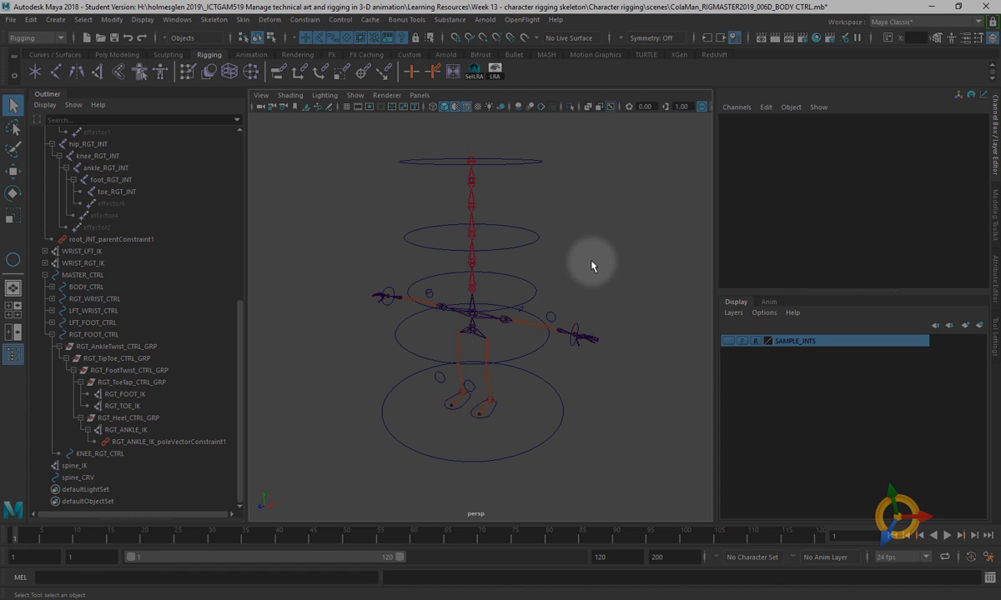
key("ctrl+s")
key("Return")
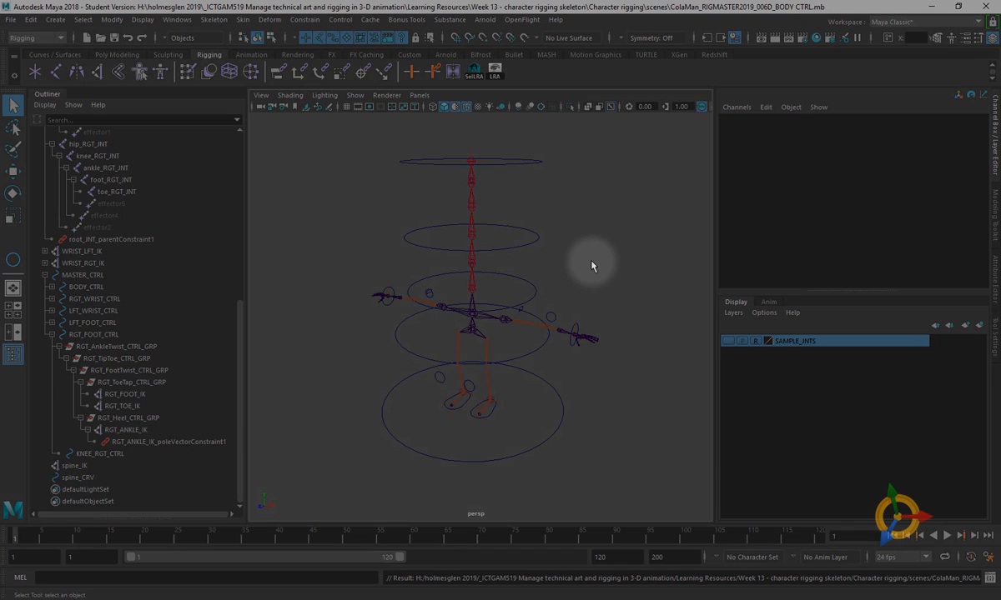